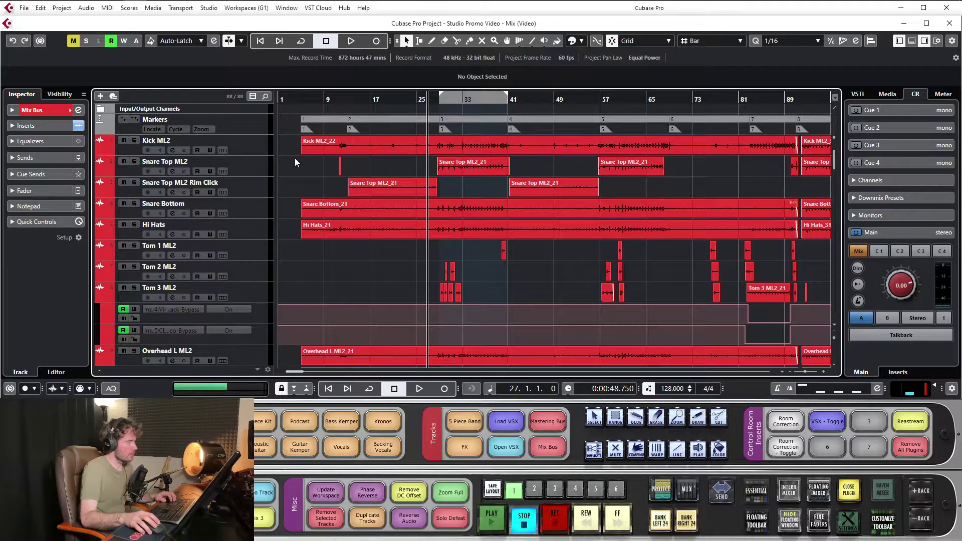
Open the NLS Channel insert on the Kick ML2 track, examine its console settings, and close it
click(257, 149)
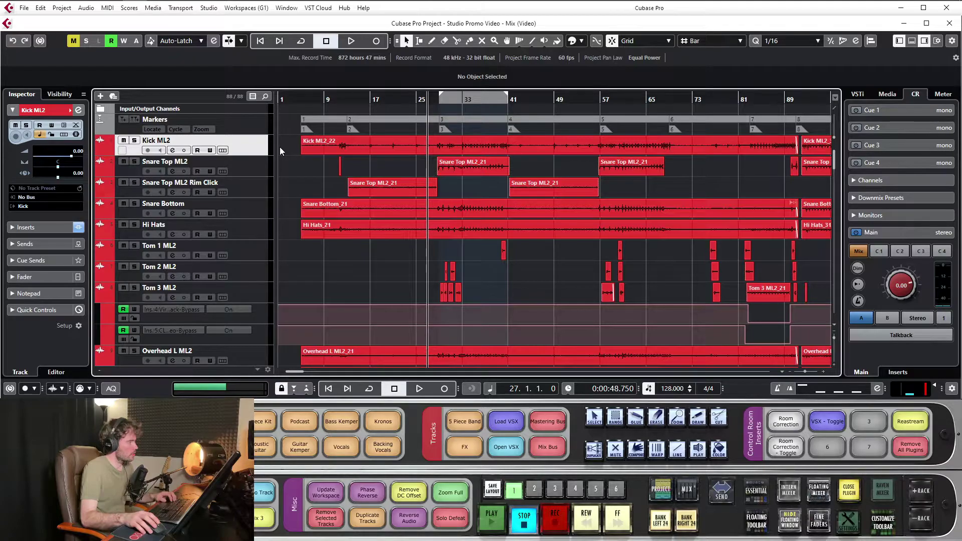
click(44, 227)
click(53, 162)
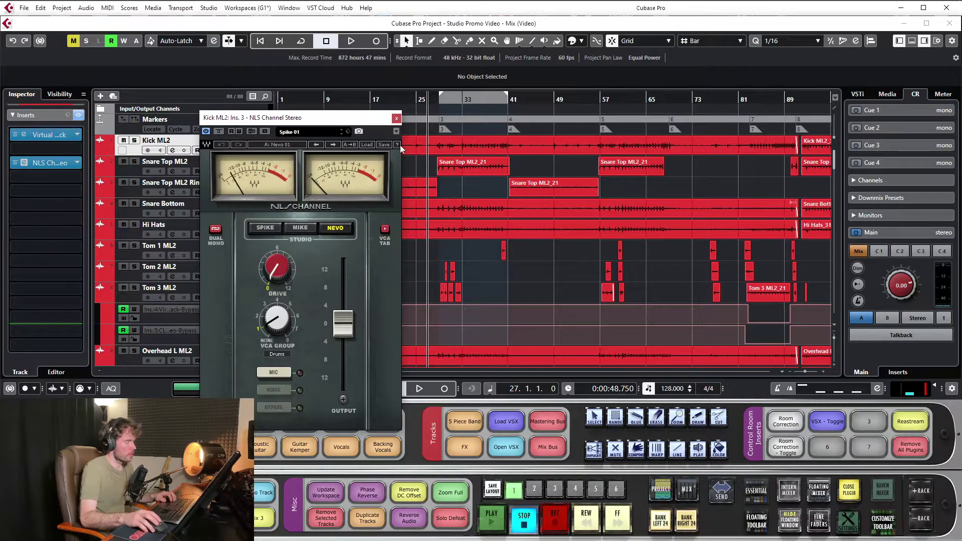
drag(362, 120, 736, 80)
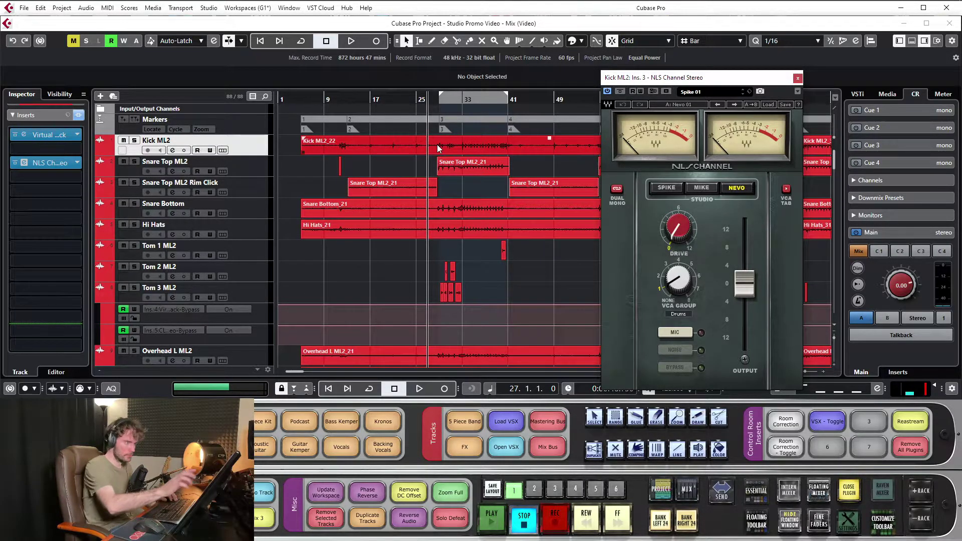
click(797, 78)
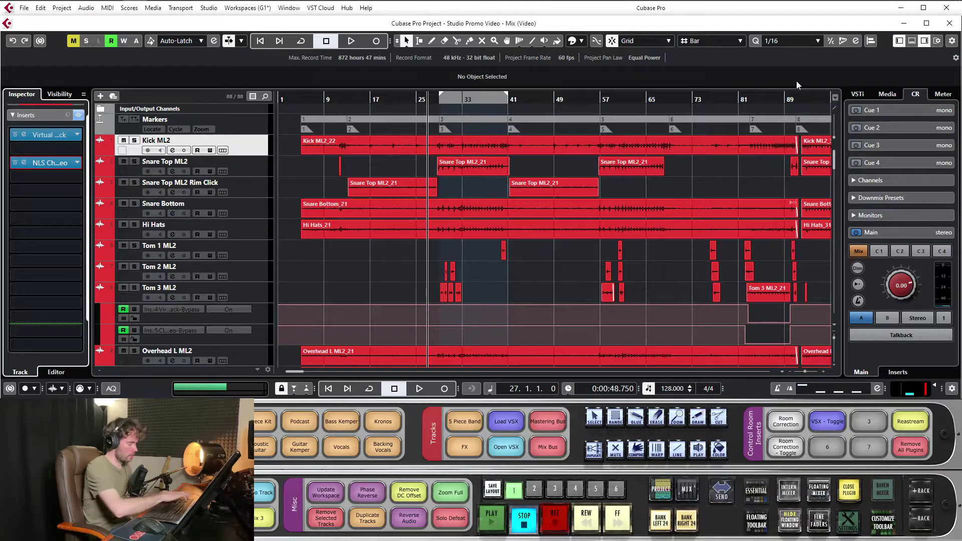
Open MixConsole 3, select the channels from Kick ML2 through Bass Drops, and return to the drum channels' inserts
key(alt+KP_4)
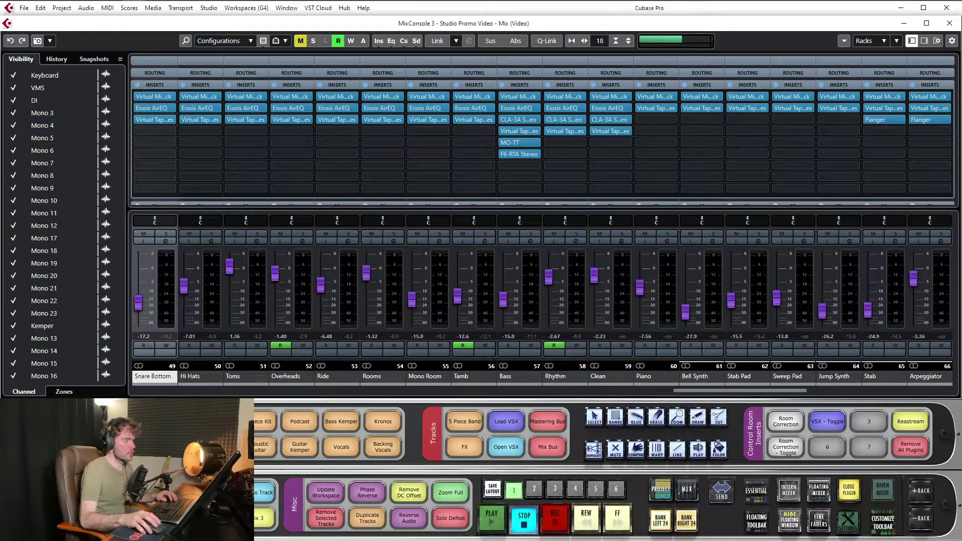
drag(711, 390, 325, 390)
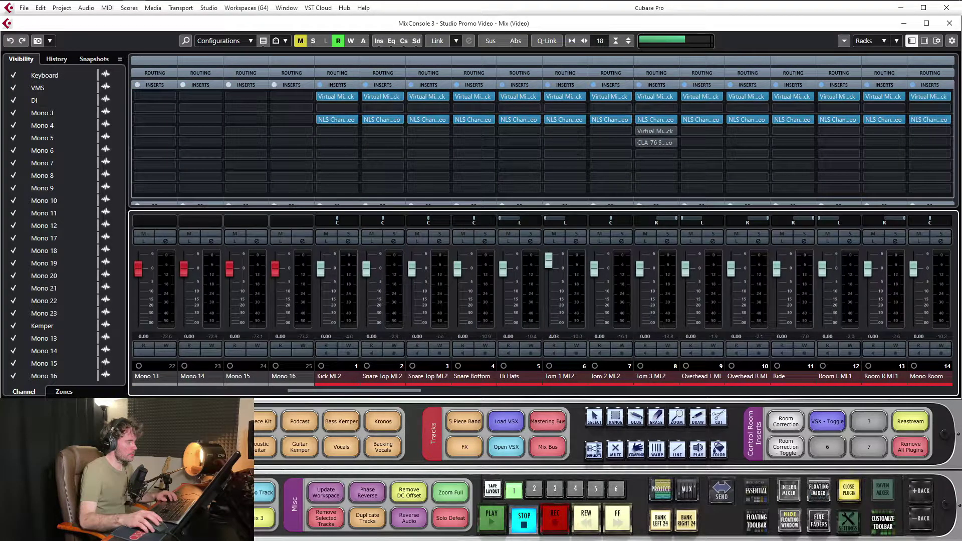
drag(391, 394, 679, 384)
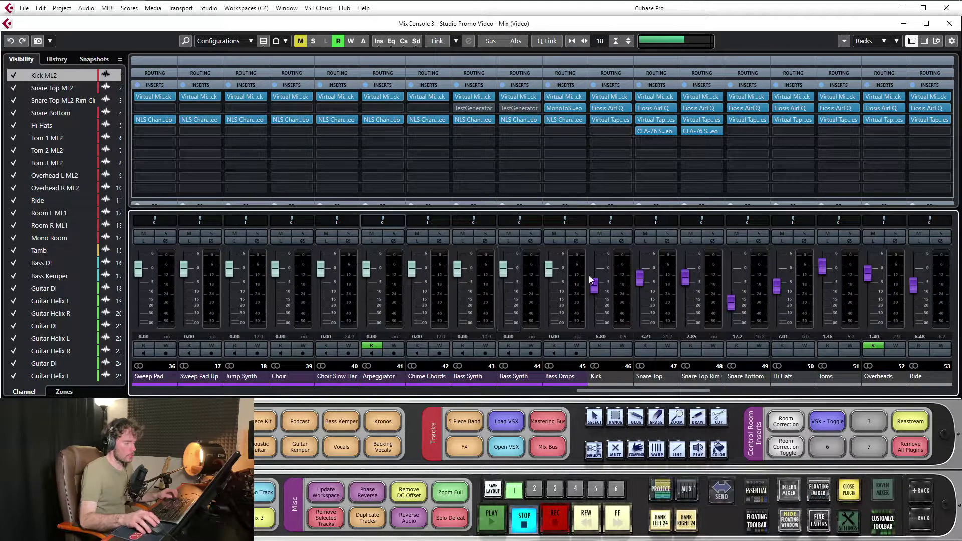
click(582, 314)
drag(640, 390, 361, 352)
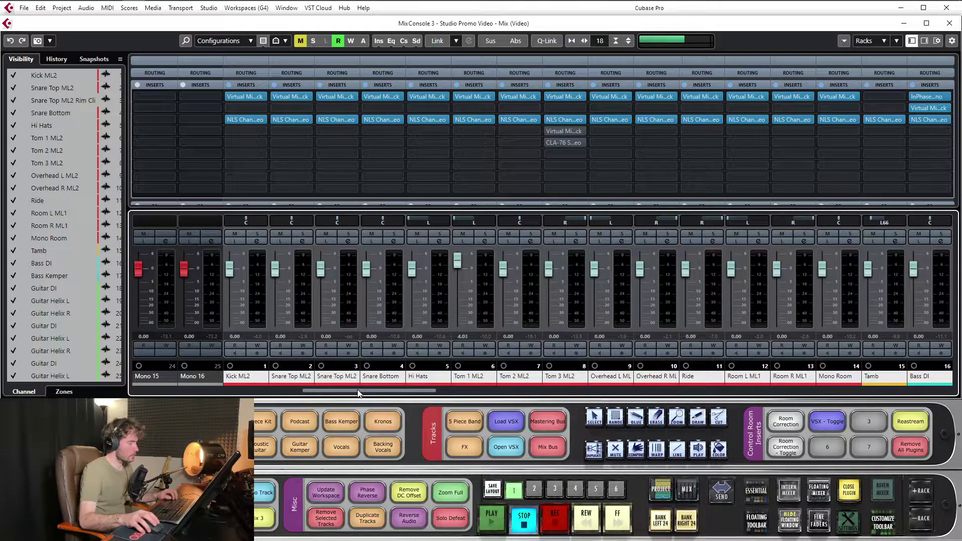
scroll(358, 393, right, 1)
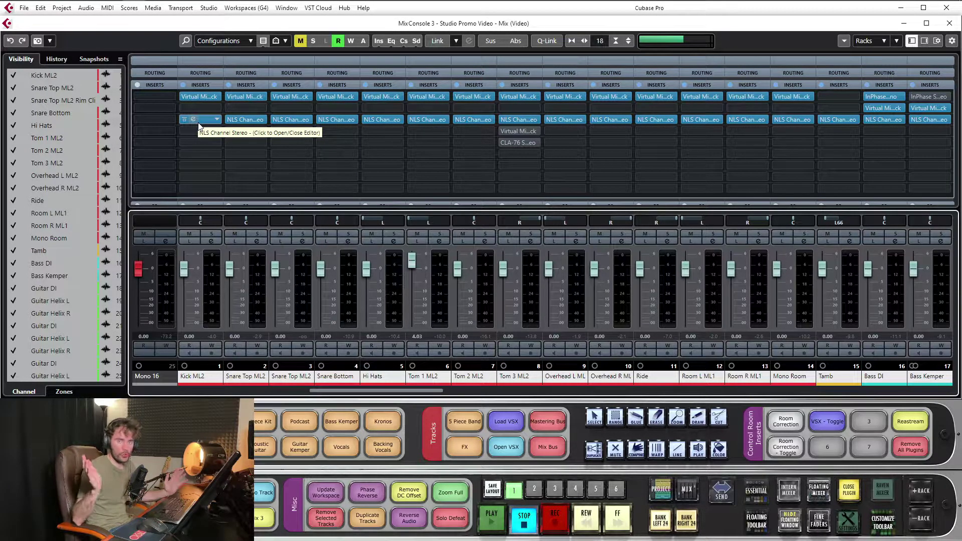
drag(199, 126, 203, 154)
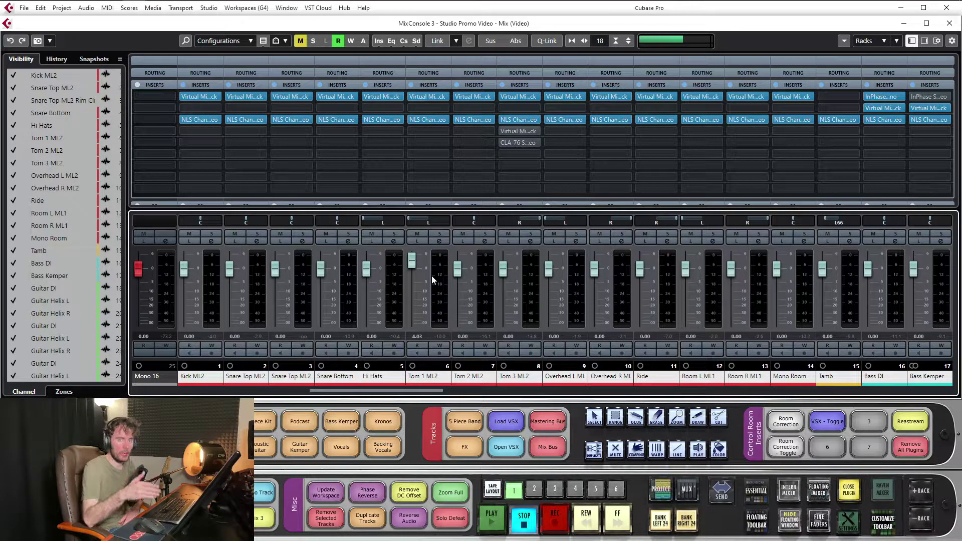
Open the NLS Channel insert on the Kick ML2 mixer channel and try its Mike and Spike studio models
mouse_move(208, 123)
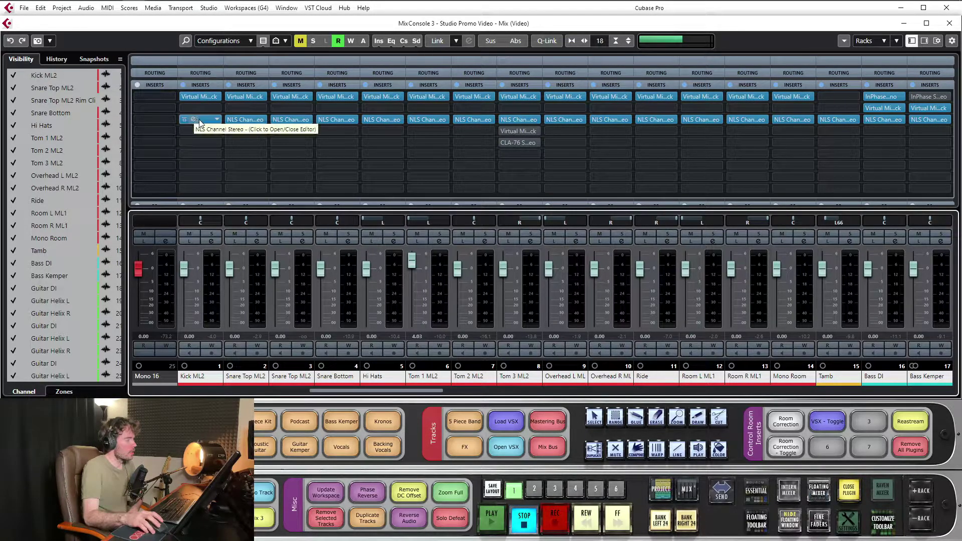
click(200, 122)
drag(686, 81, 293, 74)
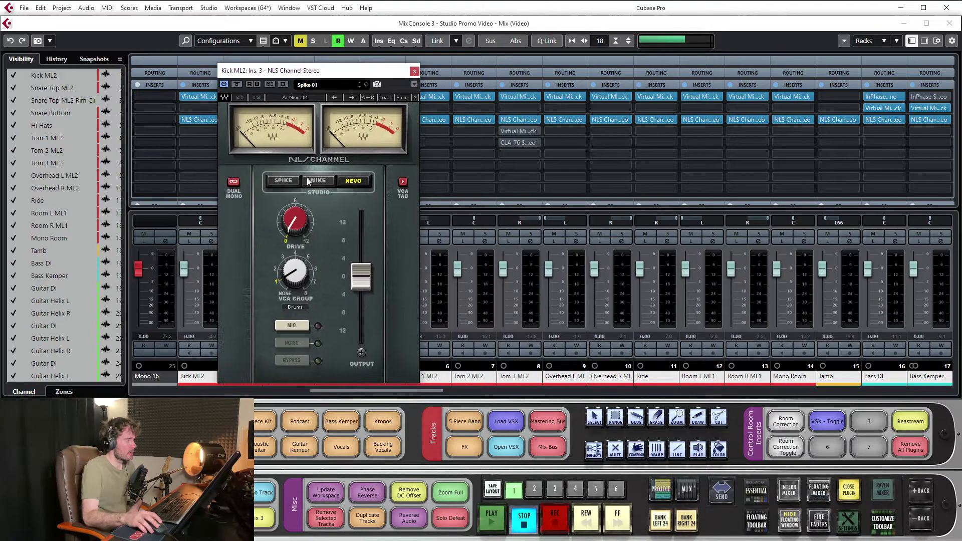
click(278, 181)
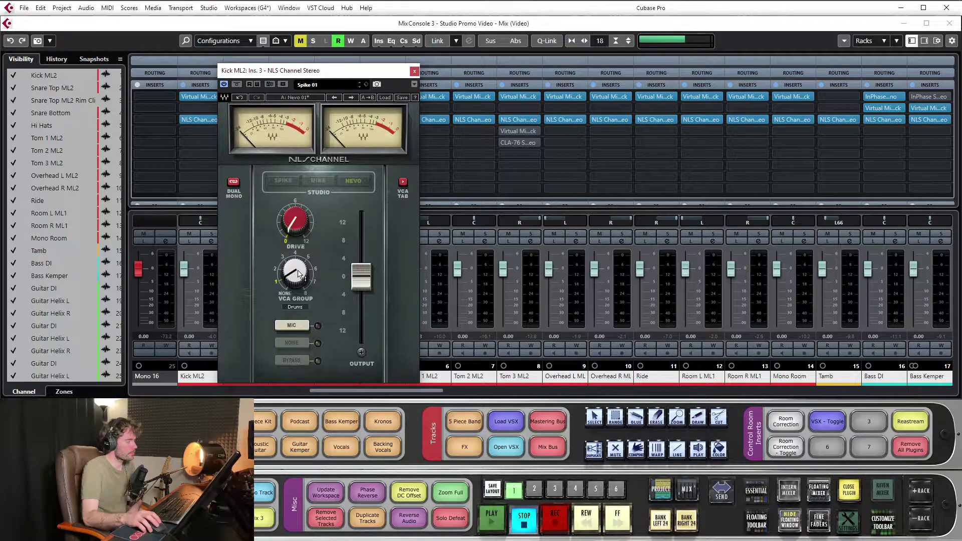
click(358, 181)
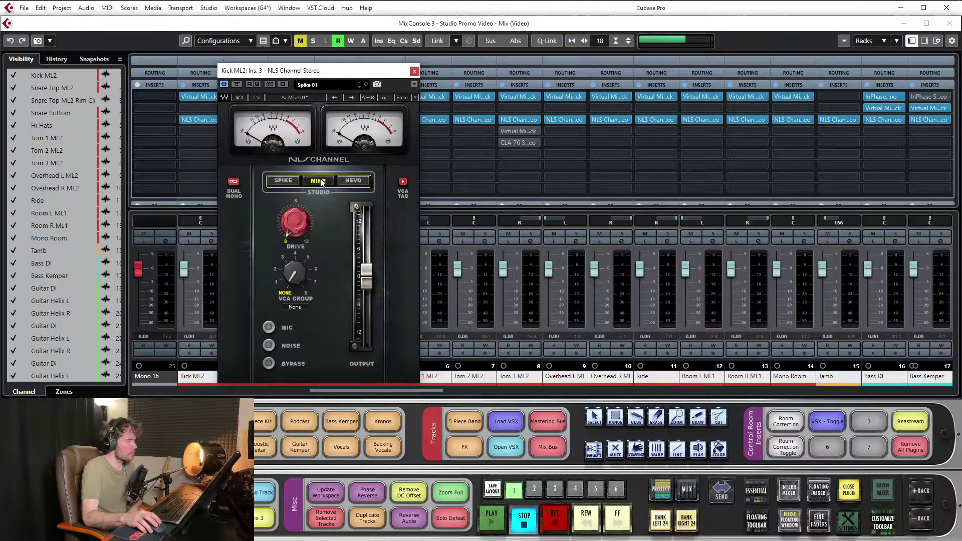
click(282, 181)
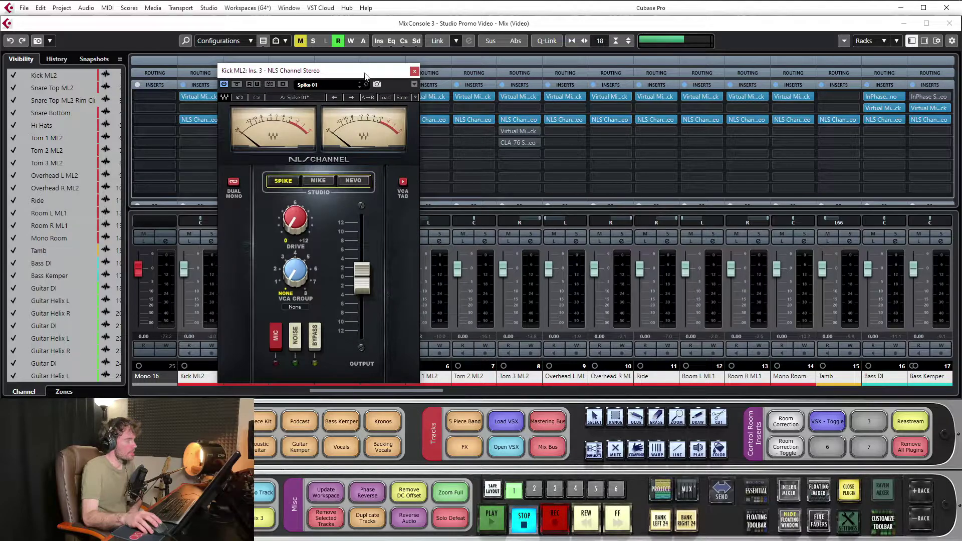
drag(345, 72, 333, 66)
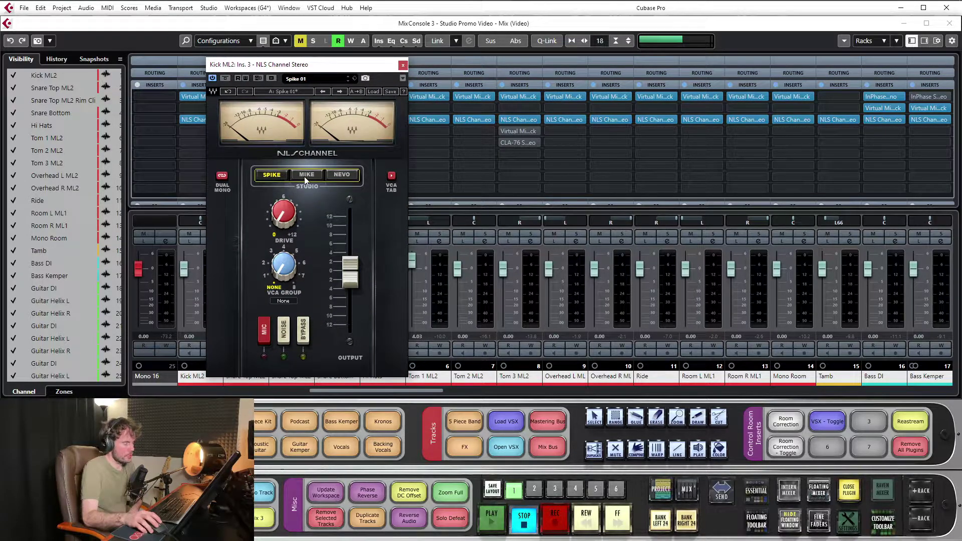
Compare the Mike, Nevo and Spike studio models of the kick's NLS Channel, finishing on Spike
click(310, 176)
click(343, 174)
click(273, 178)
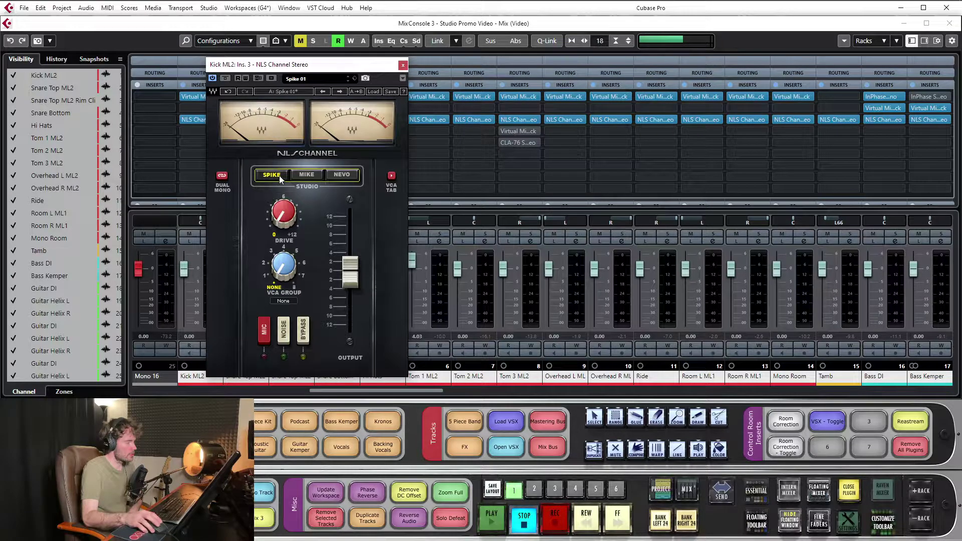
drag(318, 73, 312, 68)
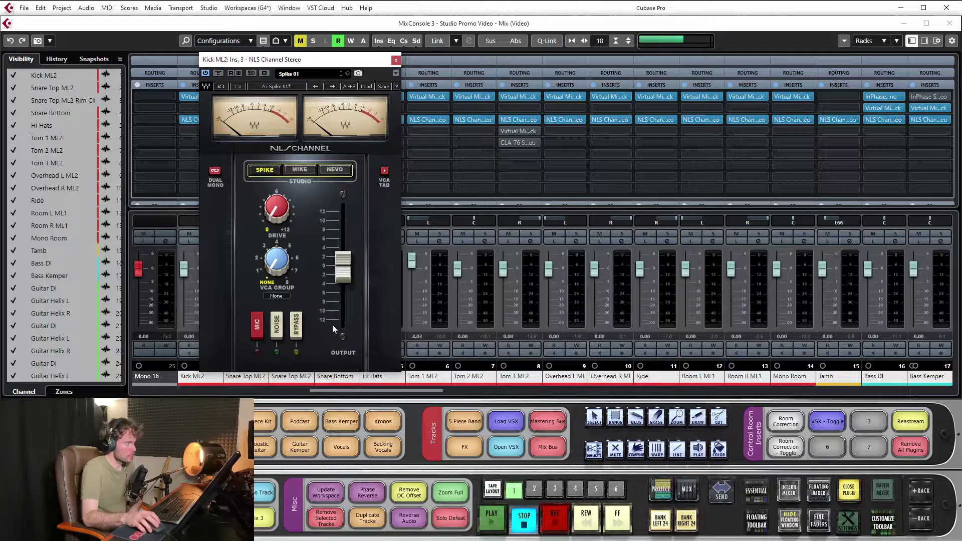
click(301, 170)
mouse_move(323, 59)
mouse_down()
mouse_move(320, 52)
mouse_move(311, 63)
mouse_up()
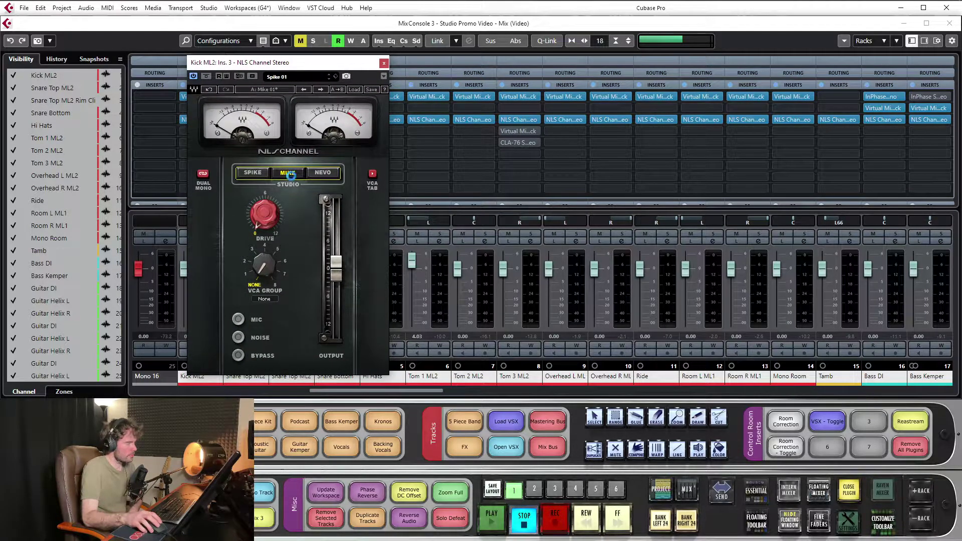
click(321, 172)
drag(307, 60, 324, 51)
click(272, 168)
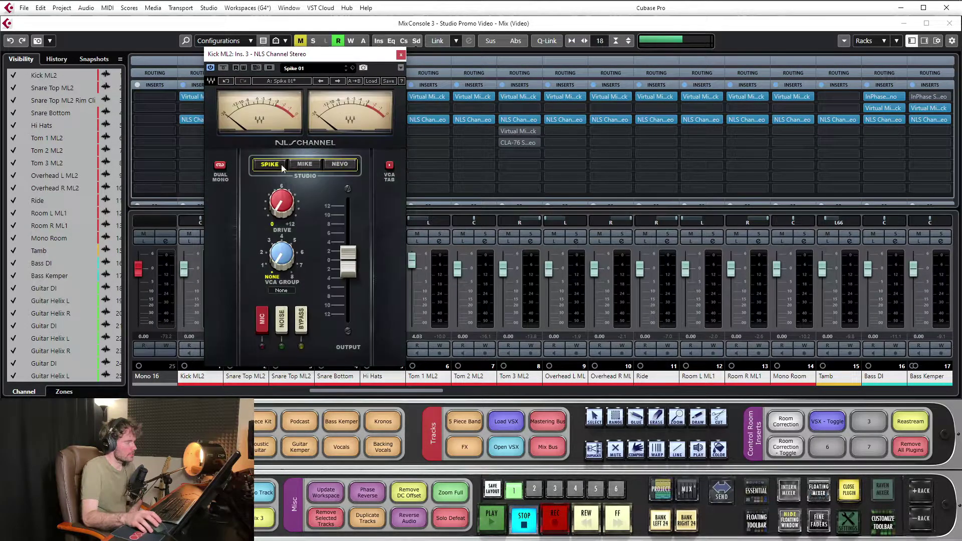
drag(269, 55, 361, 113)
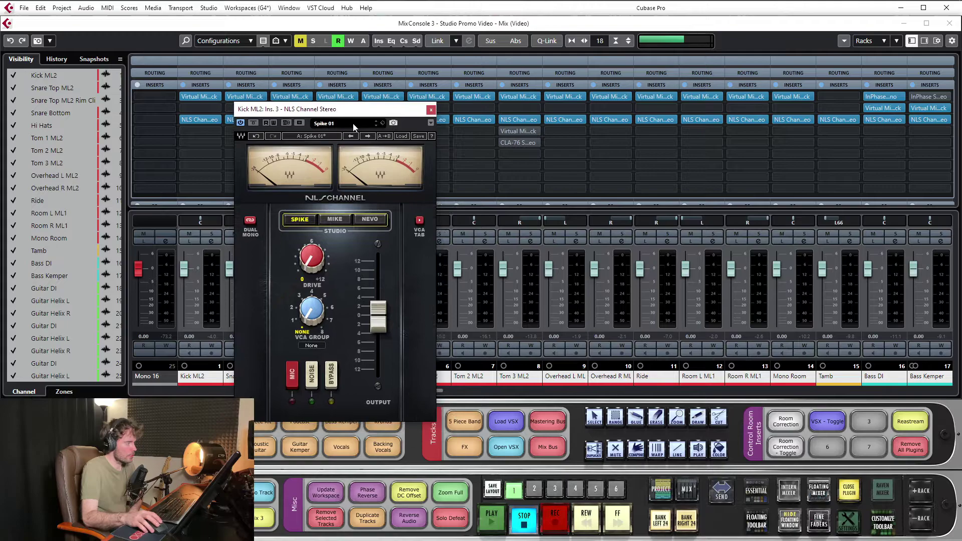
click(334, 219)
click(376, 219)
click(296, 221)
drag(365, 112, 355, 96)
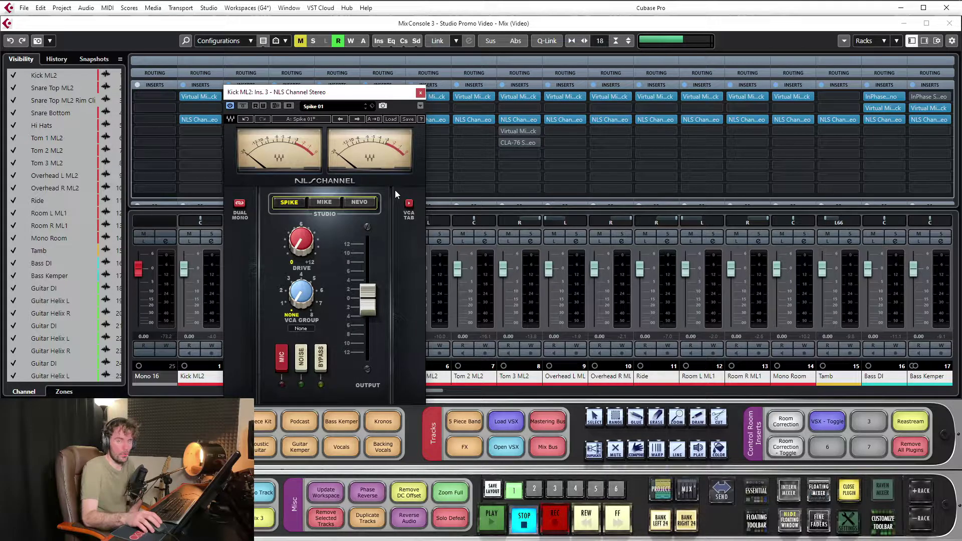
View the Spike factory presets of the kick's NLS Channel, and close the plugin without loading one
click(390, 121)
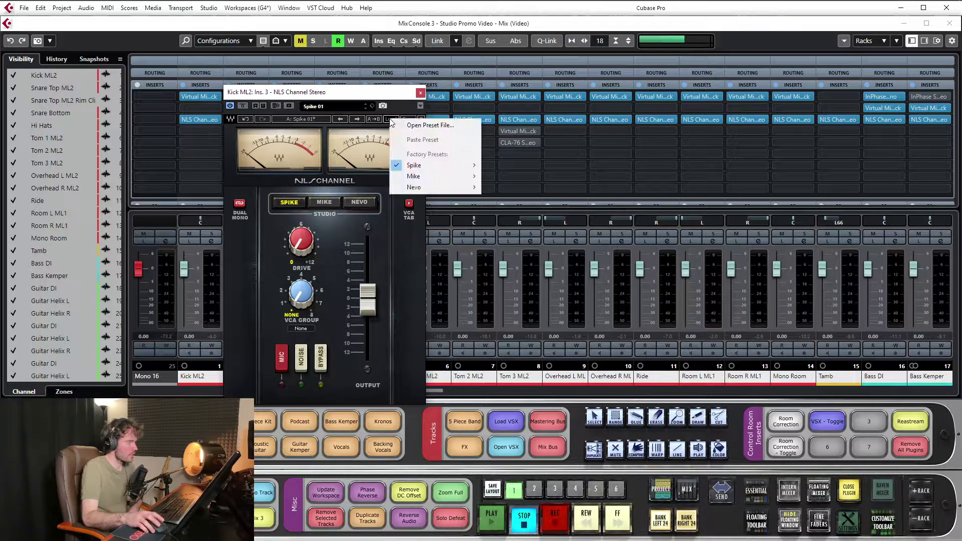
mouse_move(414, 167)
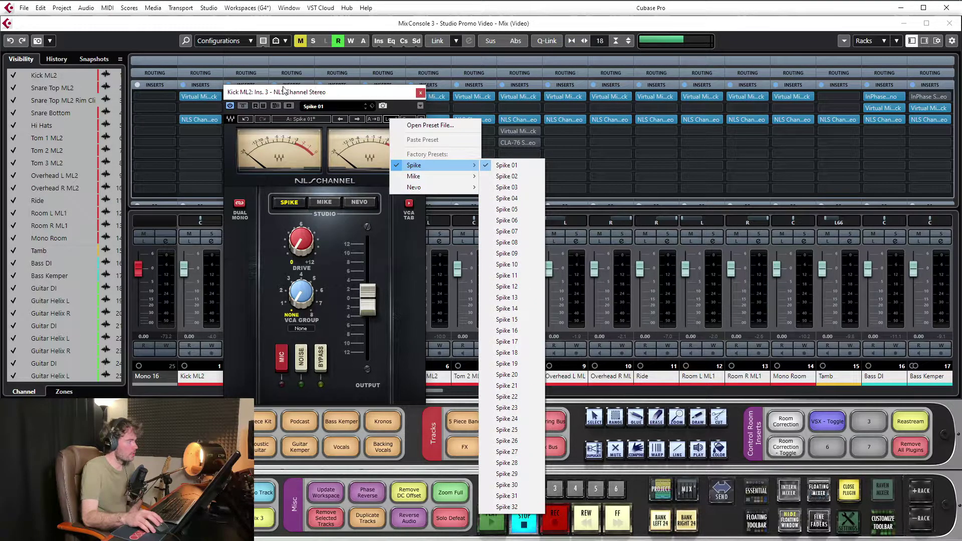
click(299, 98)
click(421, 93)
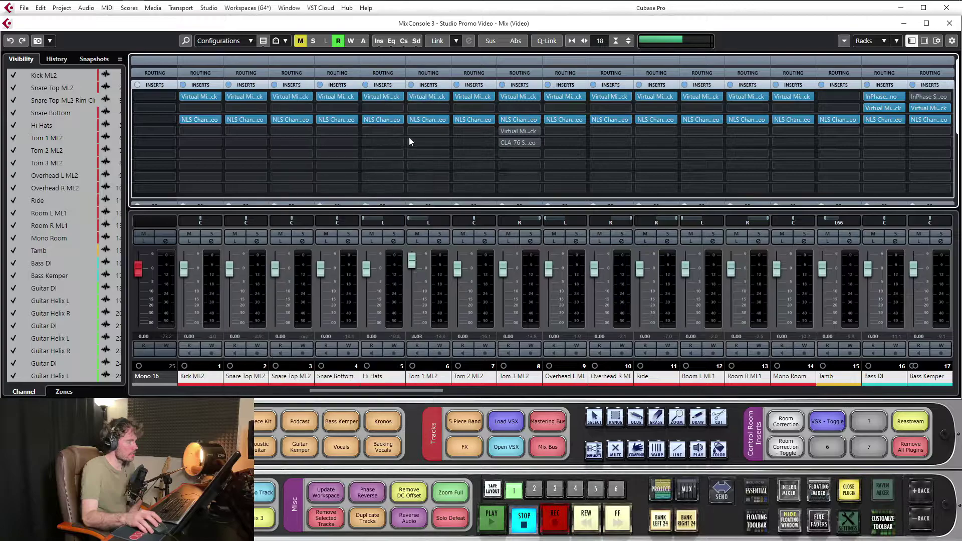
Check the Nevo factory preset used by NLS Channel on the Snare Top ML2 and Snare Top ML2 Rim Click channels
click(247, 123)
click(562, 177)
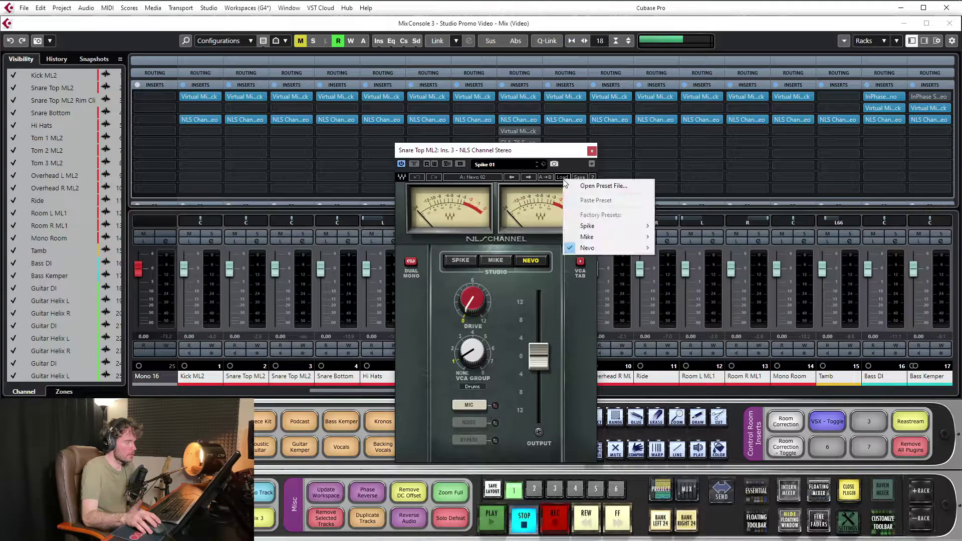
mouse_move(603, 249)
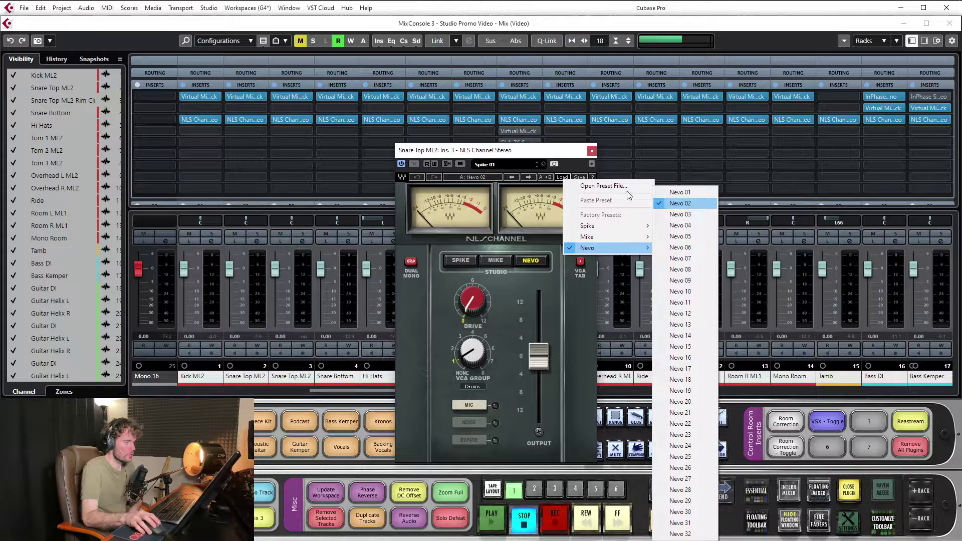
click(592, 150)
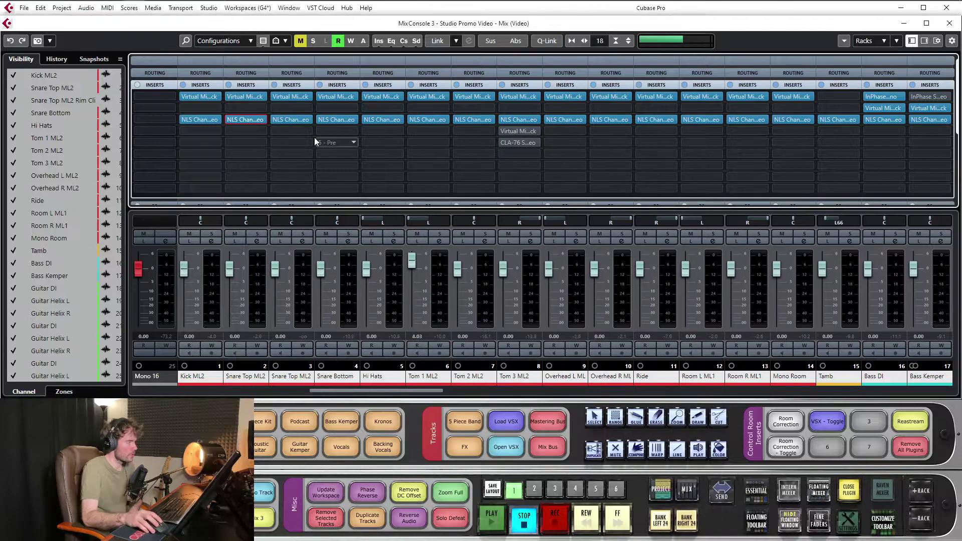
click(292, 122)
click(562, 177)
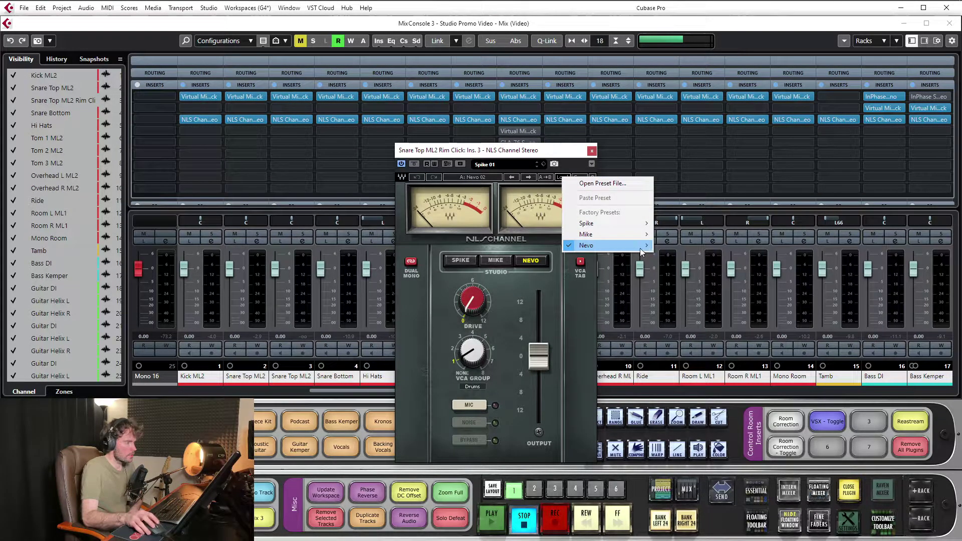
mouse_move(606, 245)
click(591, 150)
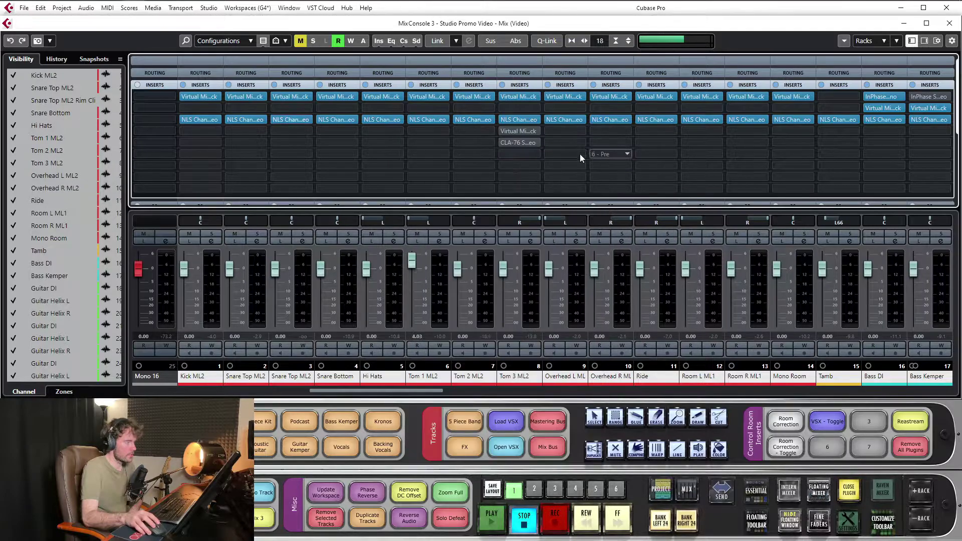
Select the mixer channels from Kick ML2 through Bass Kemper
click(208, 283)
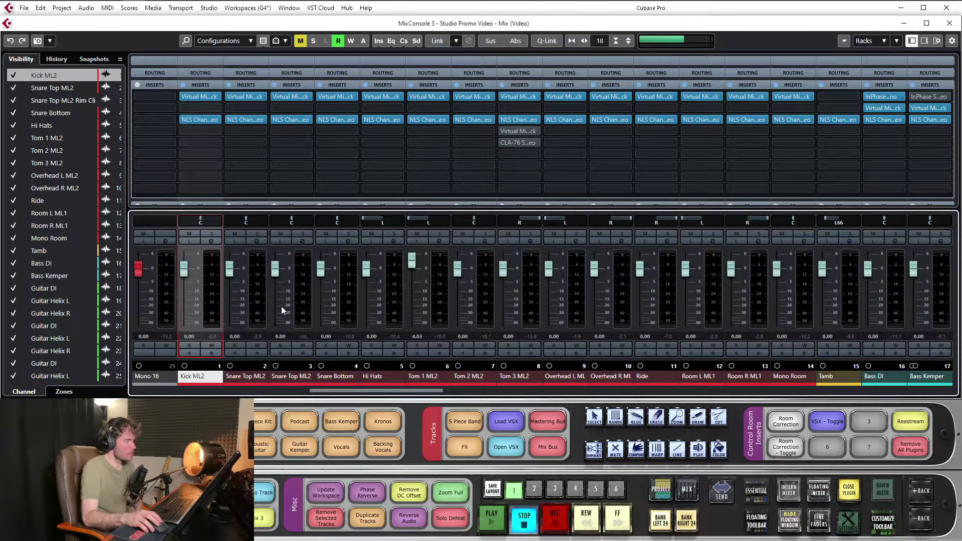
shift+click(944, 294)
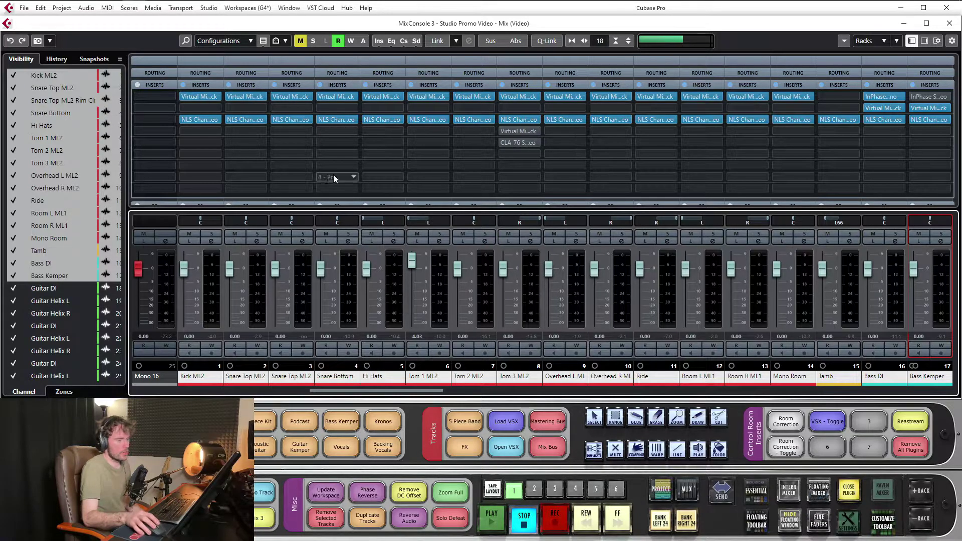
Reopen the Kick ML2 channel's NLS Channel with the Nevo studio model and examine its VCA group controls
click(200, 119)
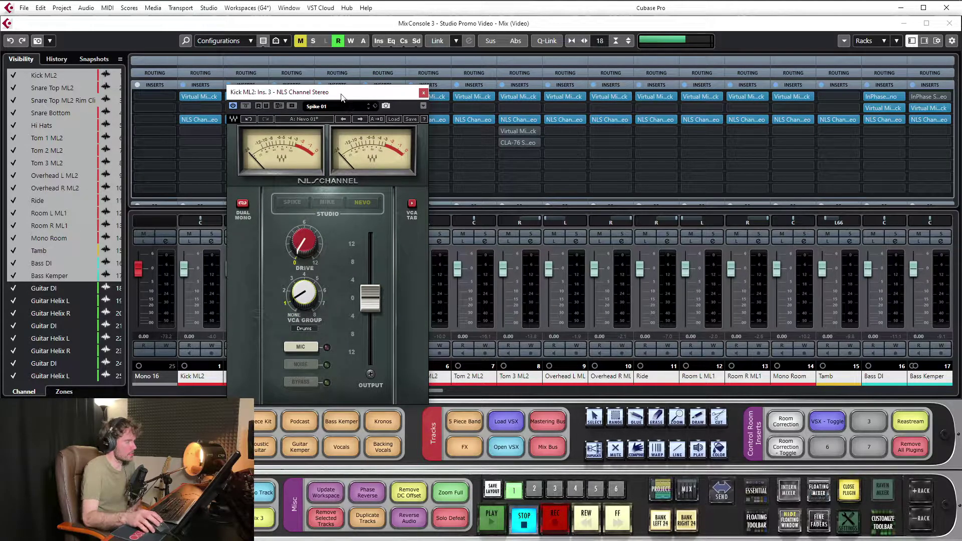
drag(341, 96, 351, 104)
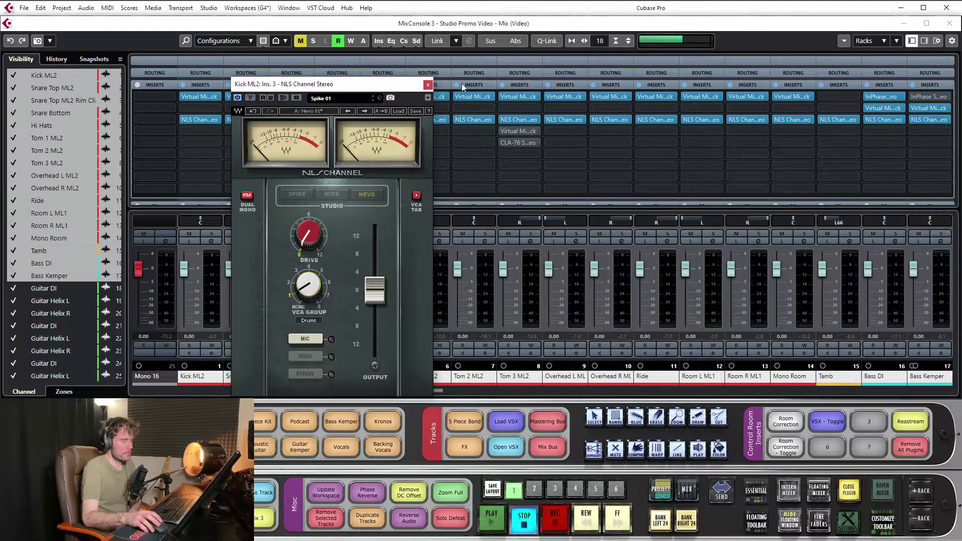
drag(338, 86, 352, 70)
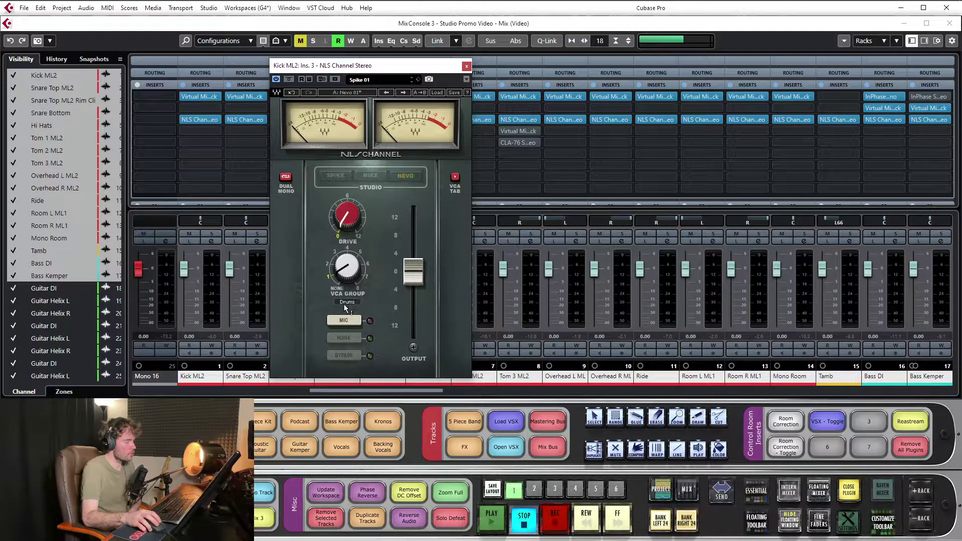
Show the VCA groups console in the kick's NLS Channel and open the Snare Top ML2 channel's NLS Channel beside it
click(455, 177)
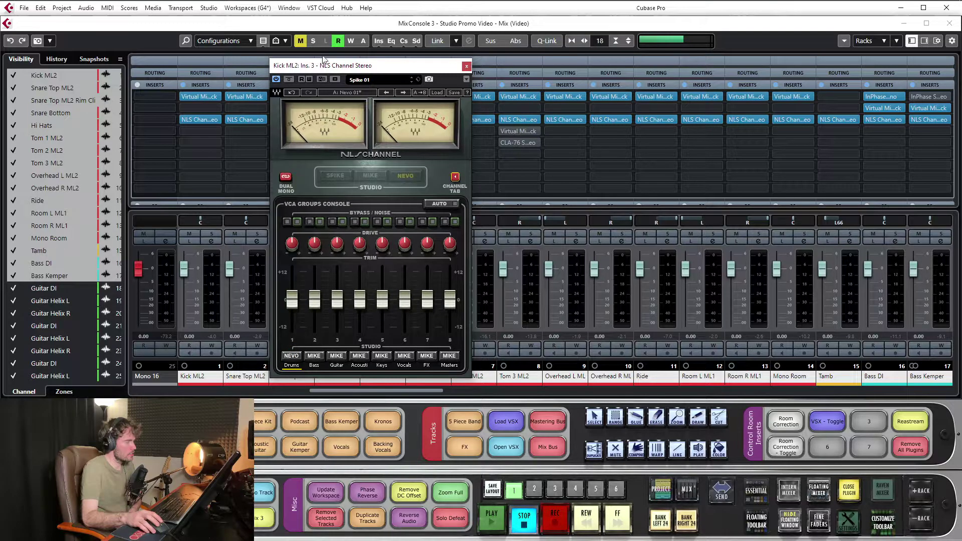
drag(323, 65, 729, 72)
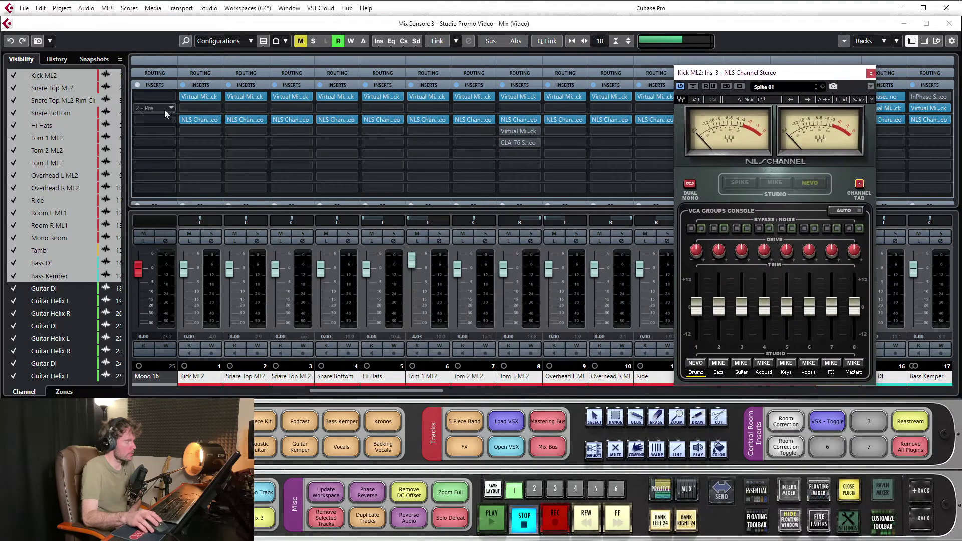
click(239, 119)
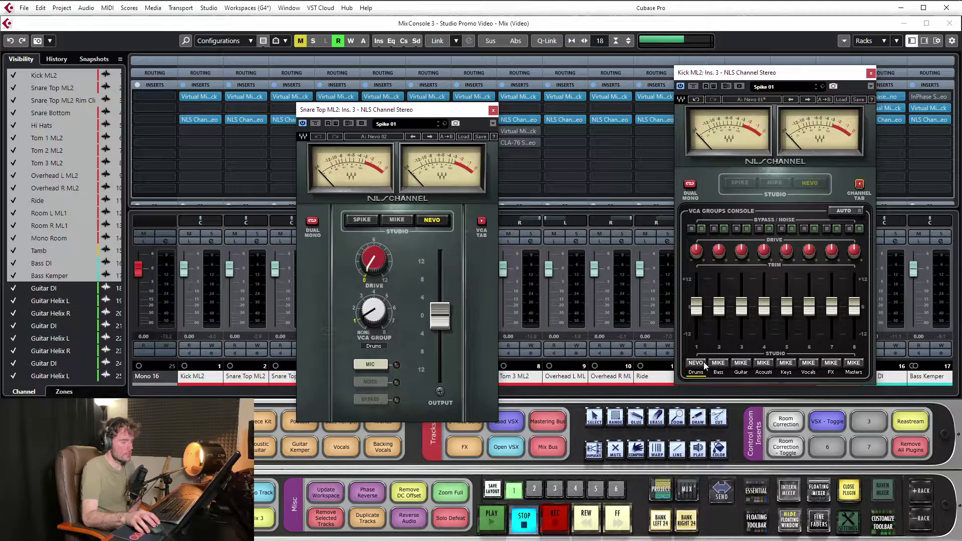
Switch the Drums VCA group's studio model to Spike, Mike and back to Nevo, and close both NLS Channel windows
click(705, 362)
click(708, 391)
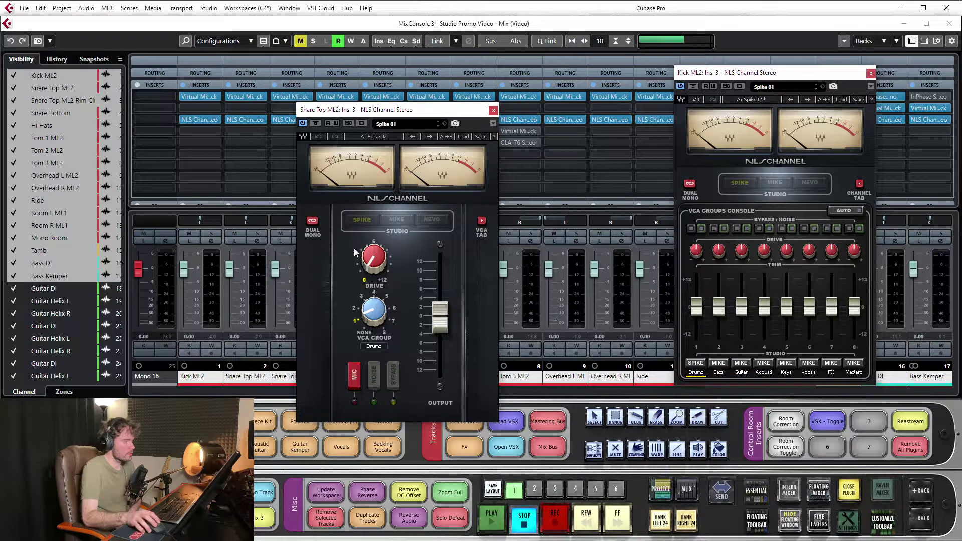
click(696, 362)
click(710, 400)
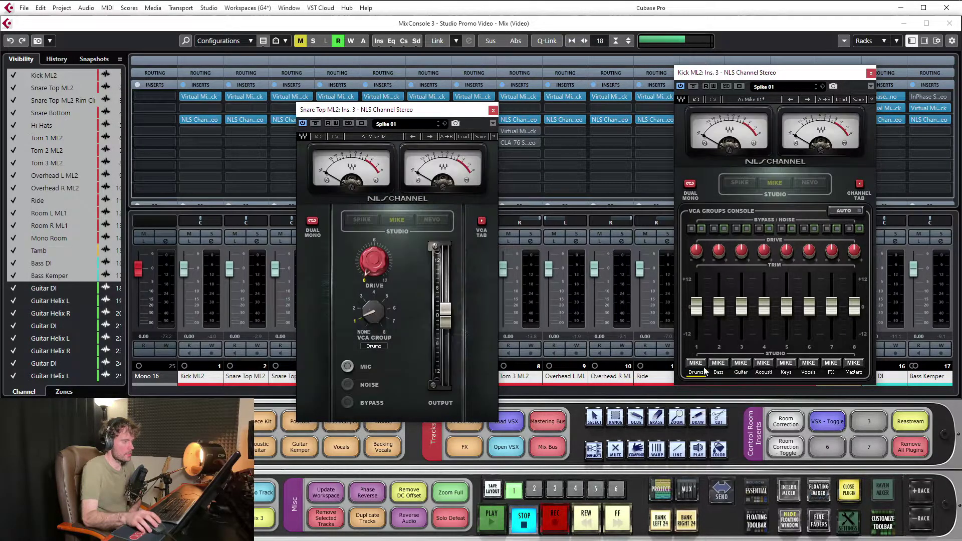
click(696, 362)
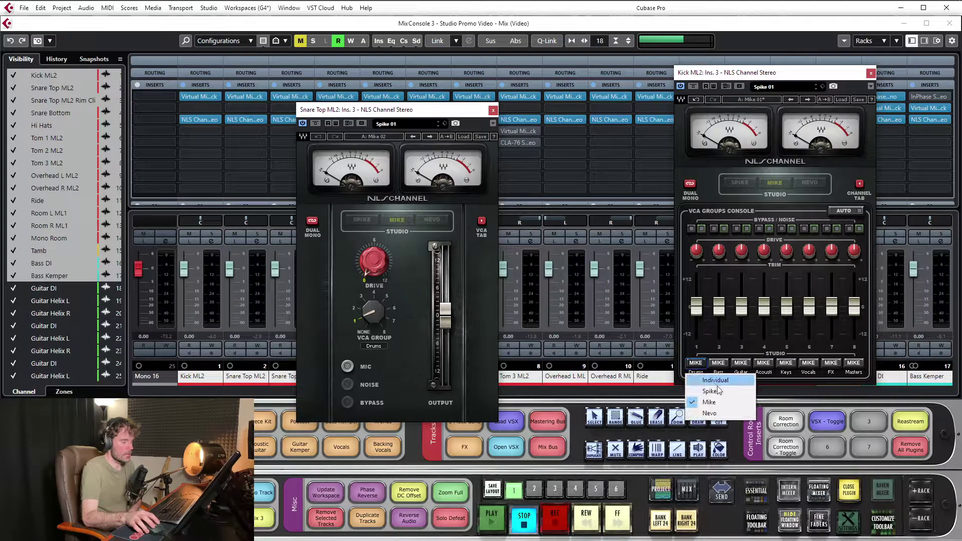
click(709, 413)
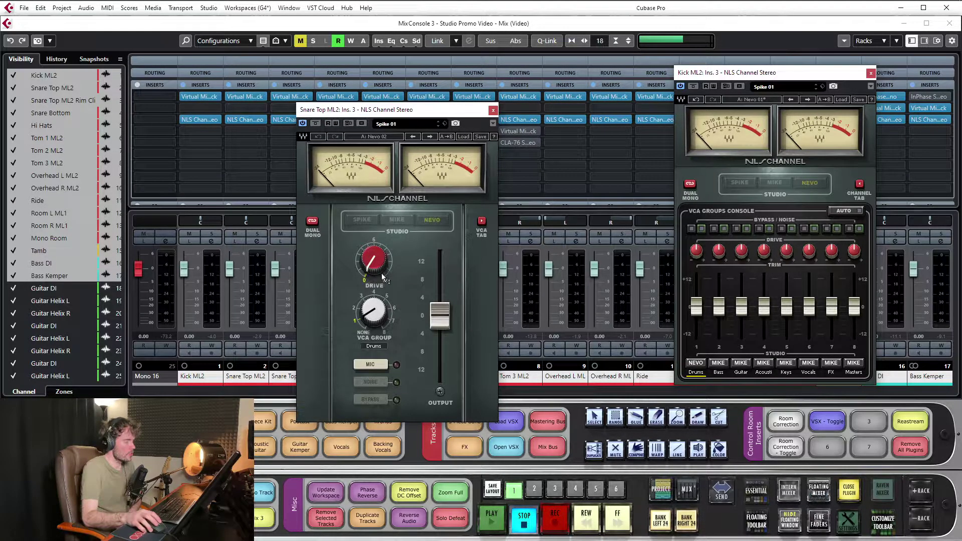
click(493, 109)
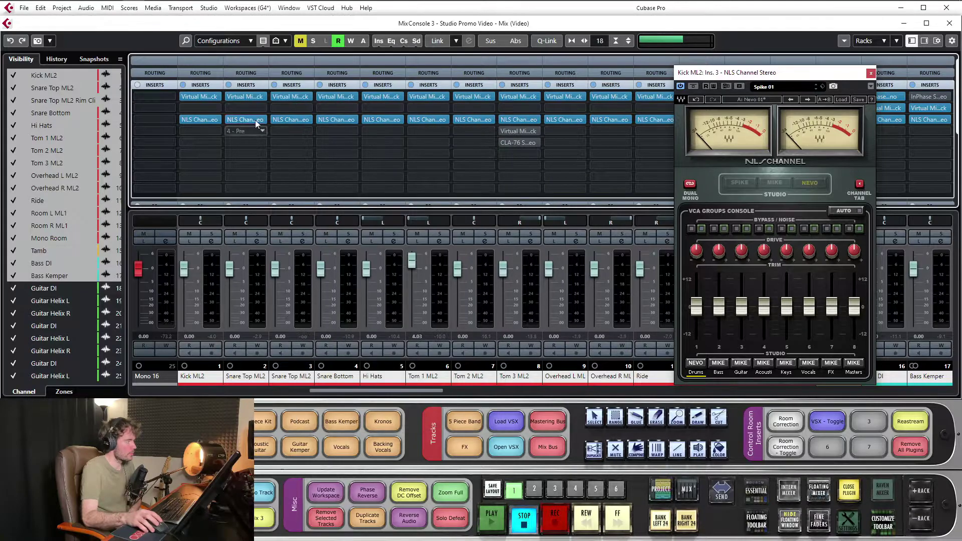
click(870, 73)
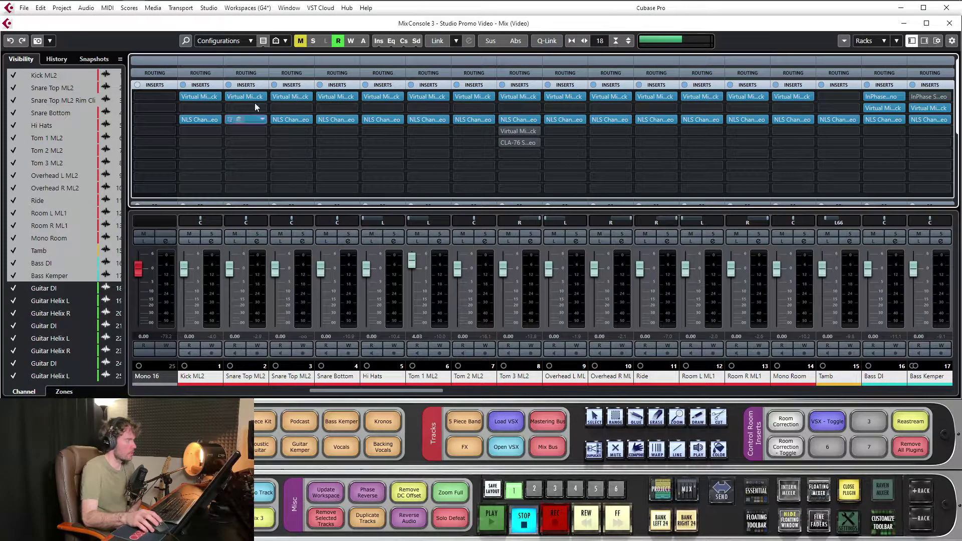
Open the Snare Top ML2 Rim Click channel's NLS Channel, try VCA groups such as group 4, and return it to Drums
click(290, 121)
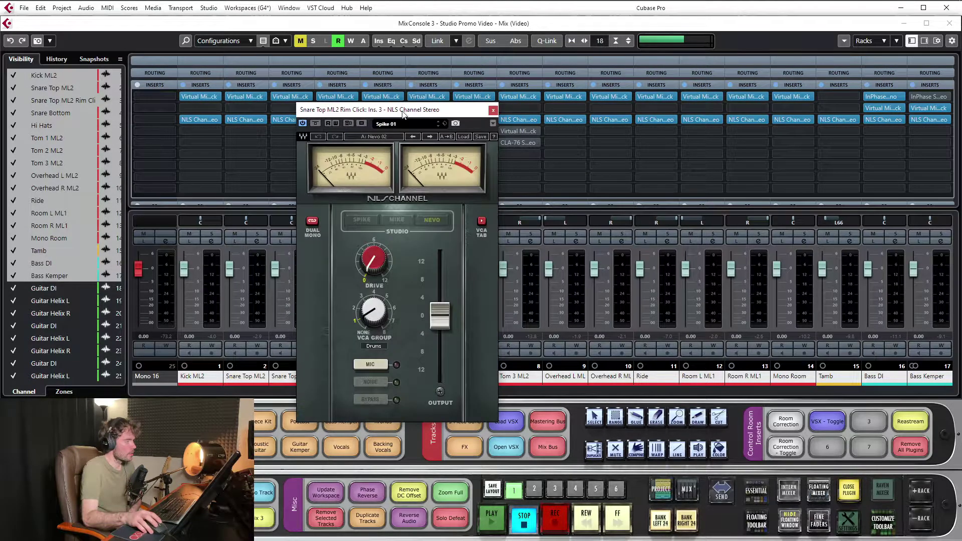
scroll(373, 315, up, 1)
click(361, 298)
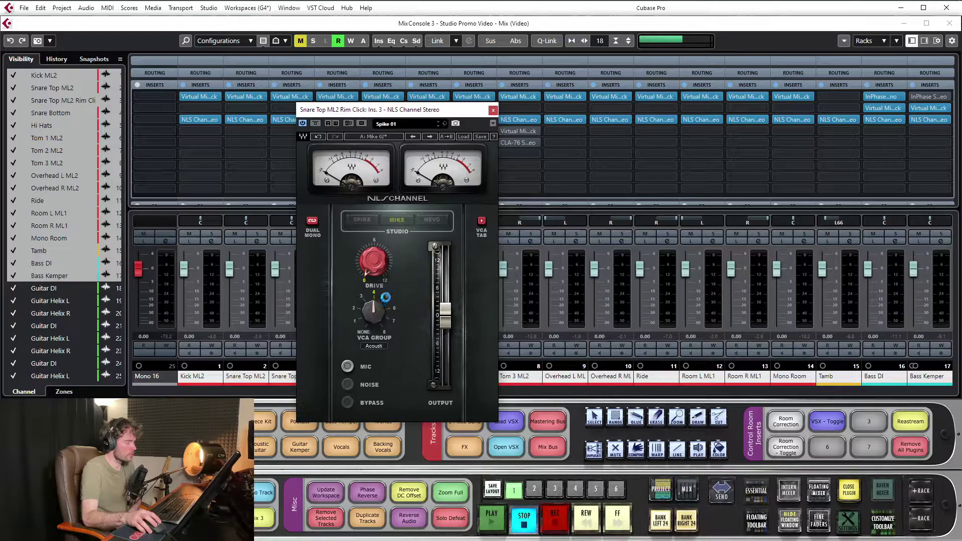
click(385, 297)
click(394, 308)
click(356, 322)
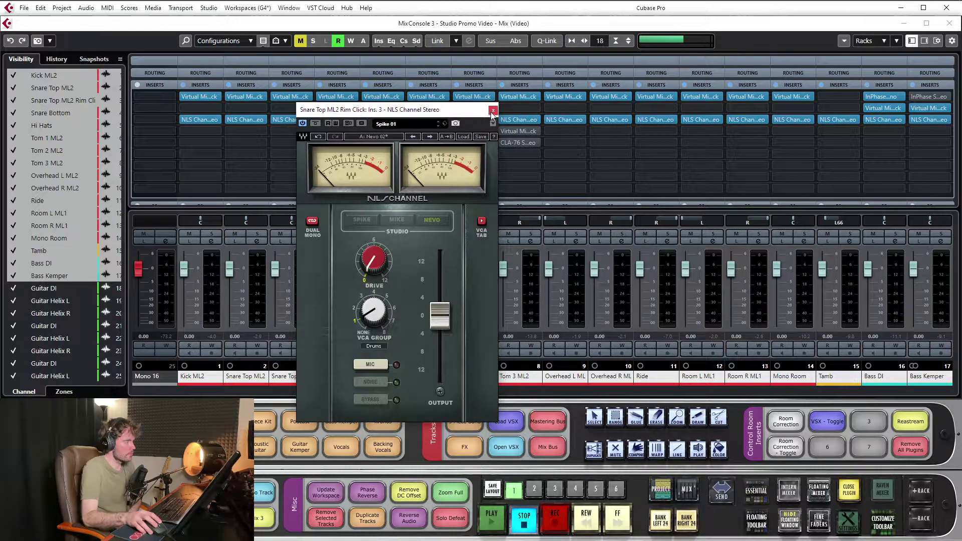
View the Rim Click channel's VCA groups console and the Drums group's studio options, and close the plugin without changing them
click(480, 223)
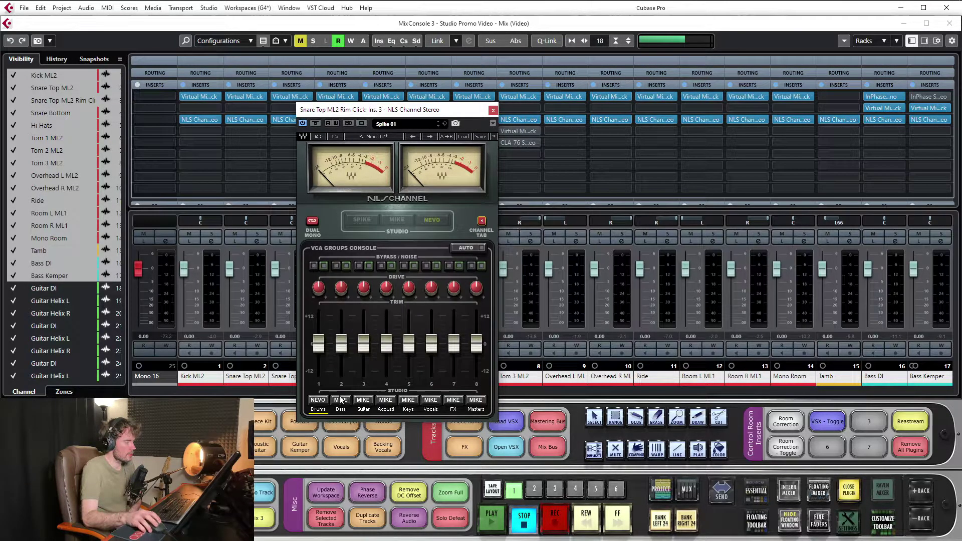
click(318, 401)
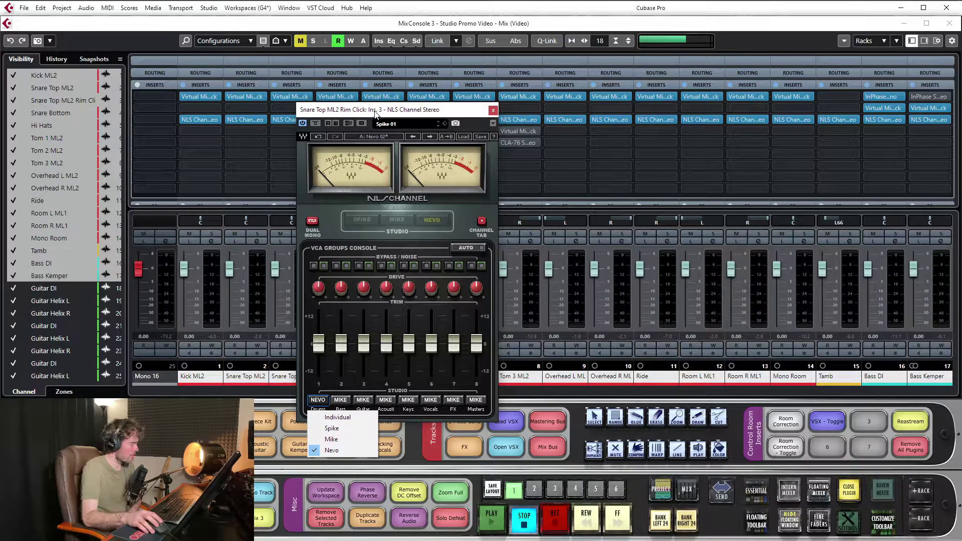
key(Escape)
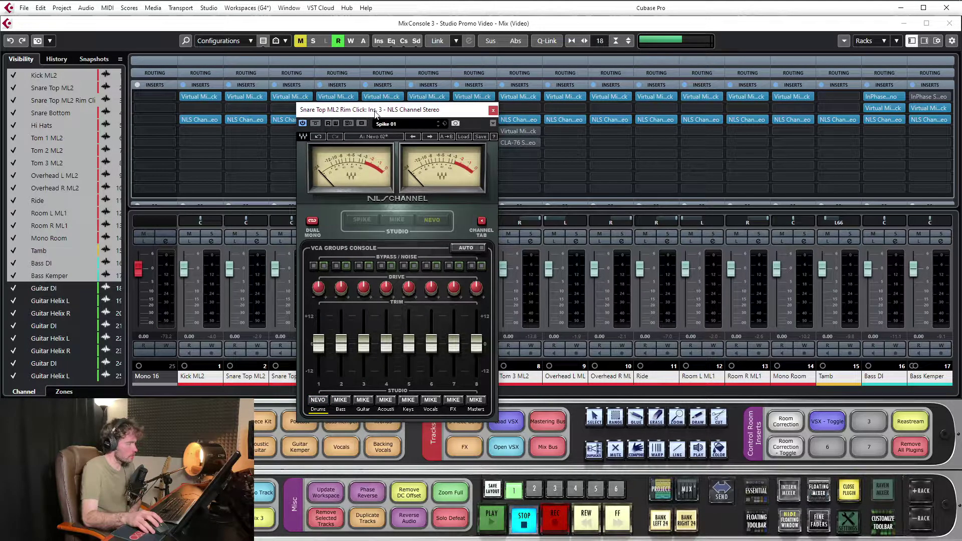
click(493, 110)
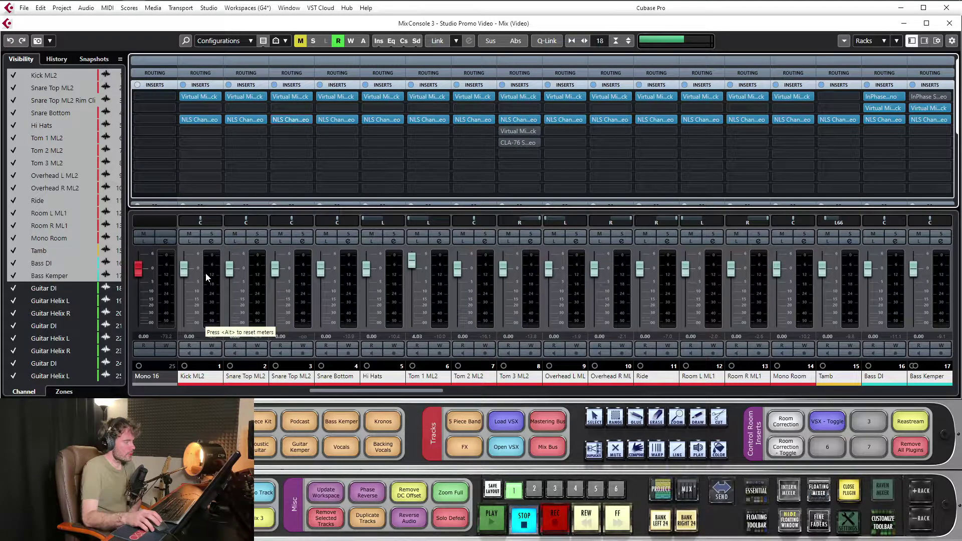
On Tom 1 ML2's NLS Channel, try VCA group None with the Mike studio, restore Nevo and the Drums group, and close it
mouse_move(435, 390)
mouse_down()
mouse_move(708, 382)
mouse_move(423, 380)
mouse_up()
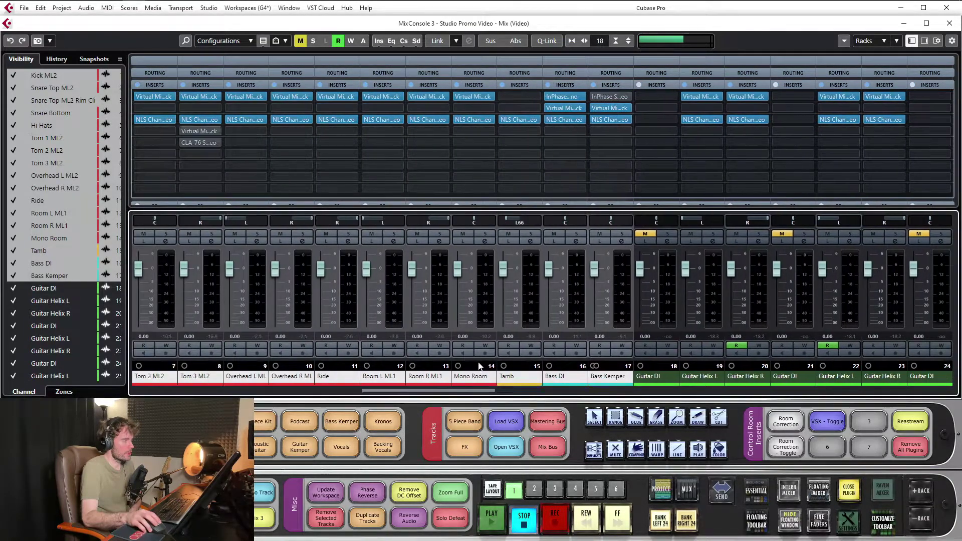
click(428, 117)
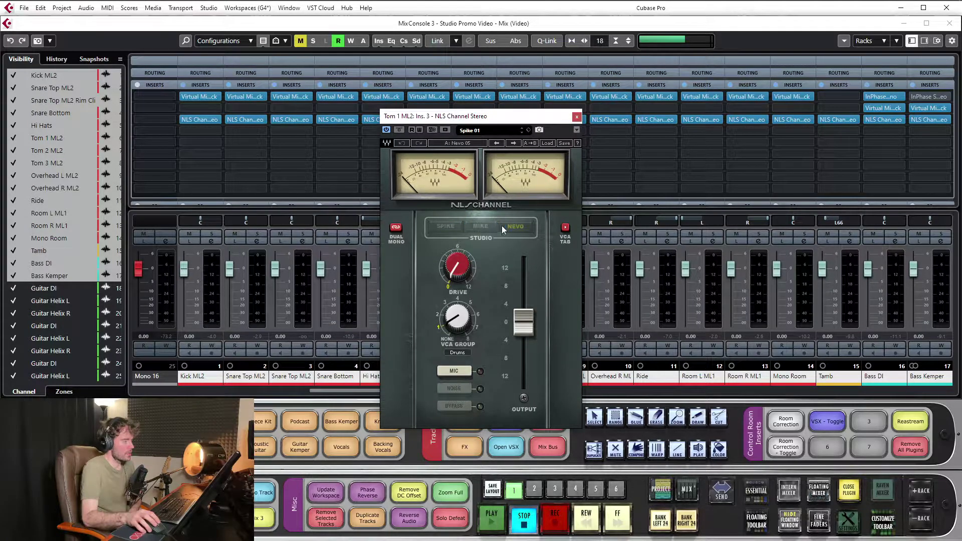
click(479, 226)
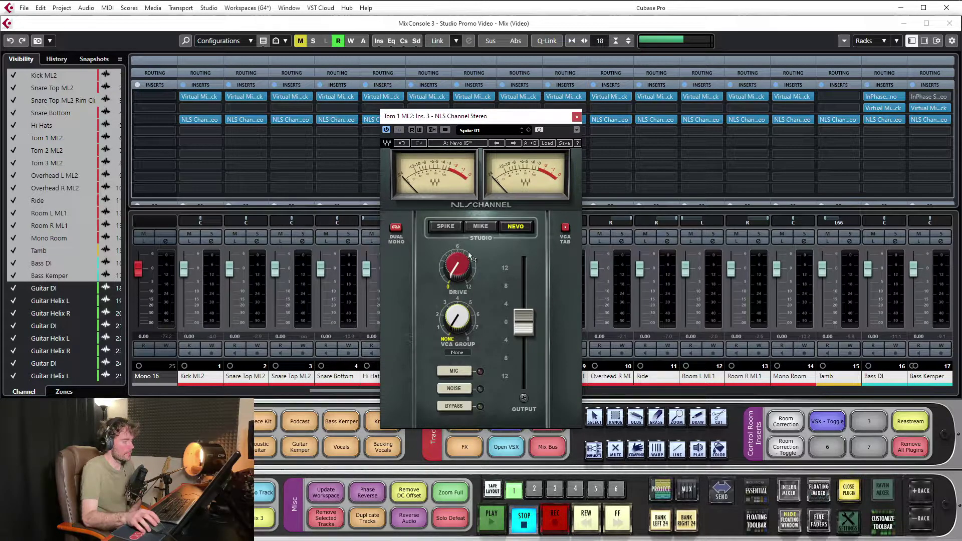
drag(503, 117, 506, 73)
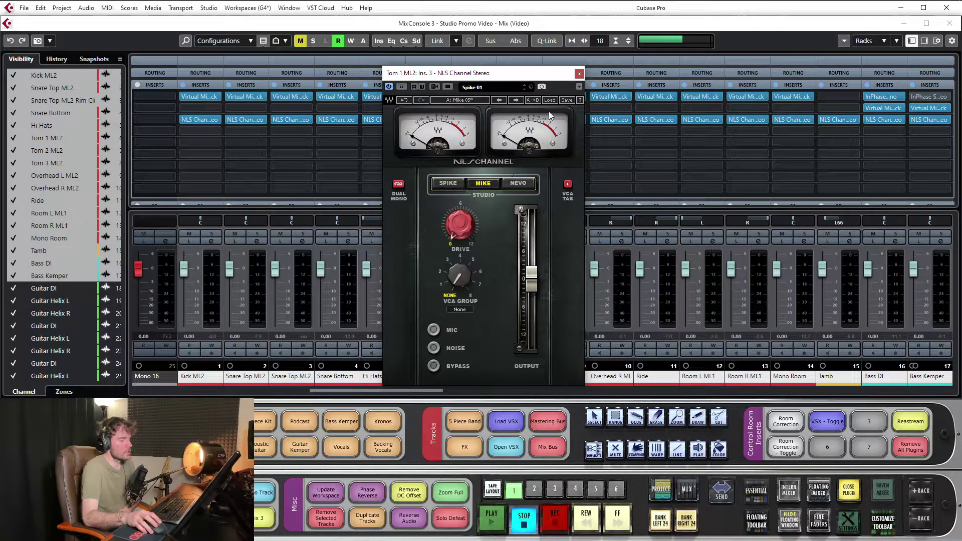
click(513, 184)
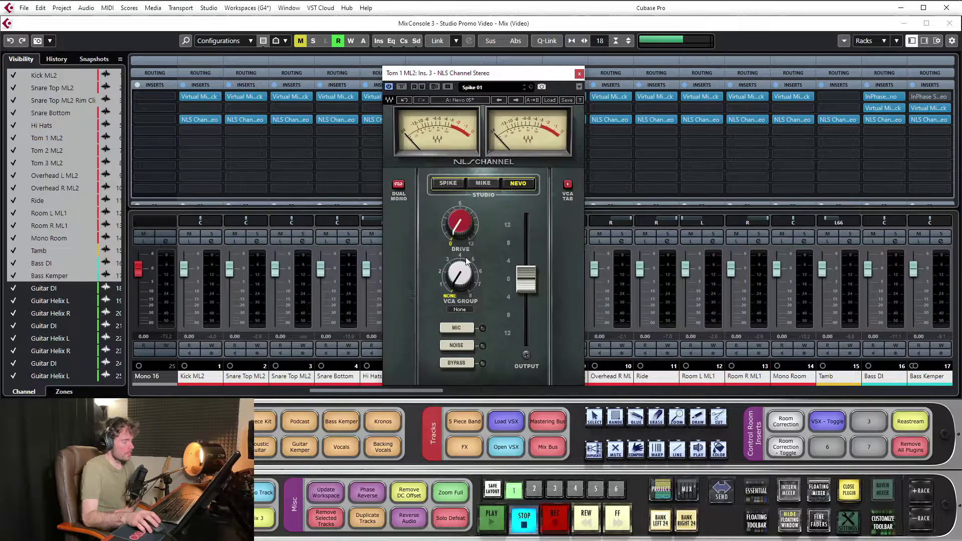
click(451, 284)
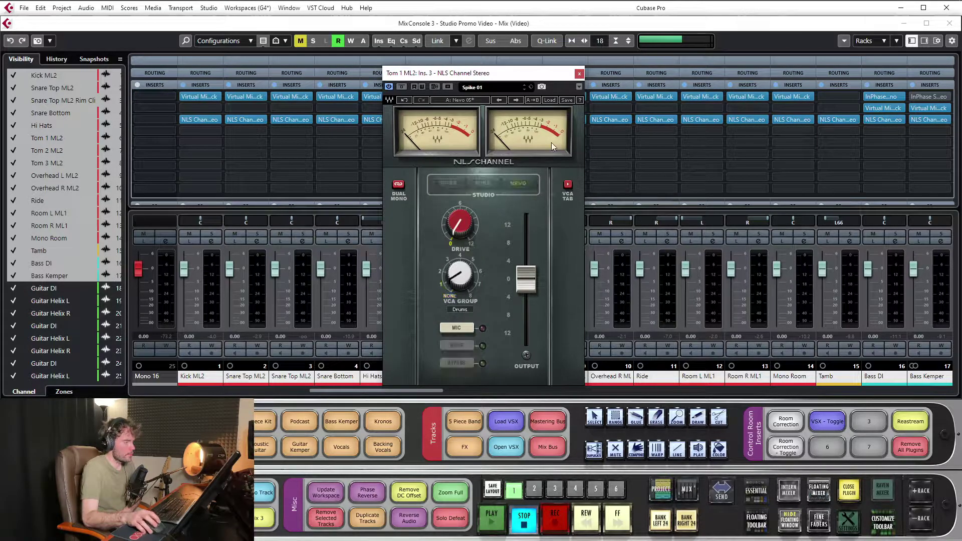
click(579, 74)
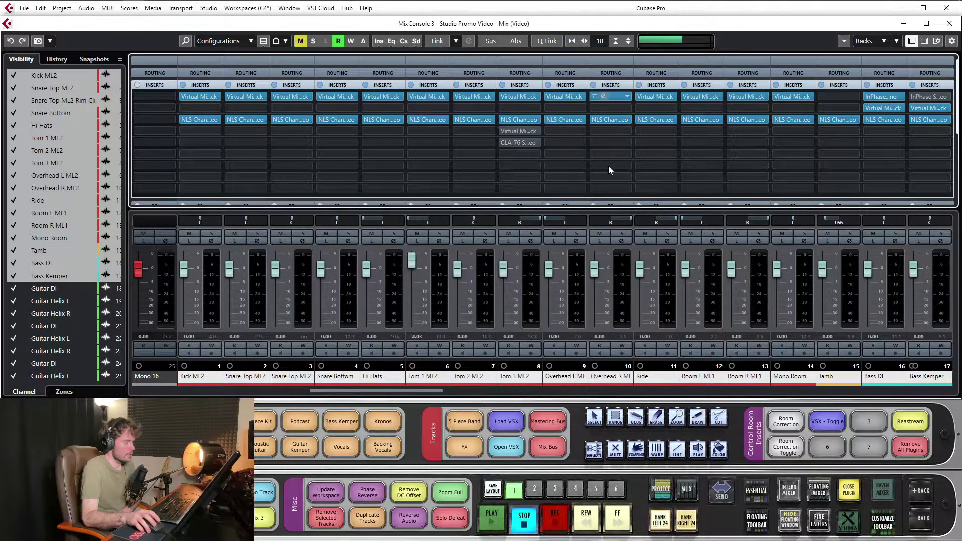
Select the Kick FX channel and open its Virtual Mix Rack with the Virtual Channel module in view
click(423, 393)
drag(423, 394, 757, 364)
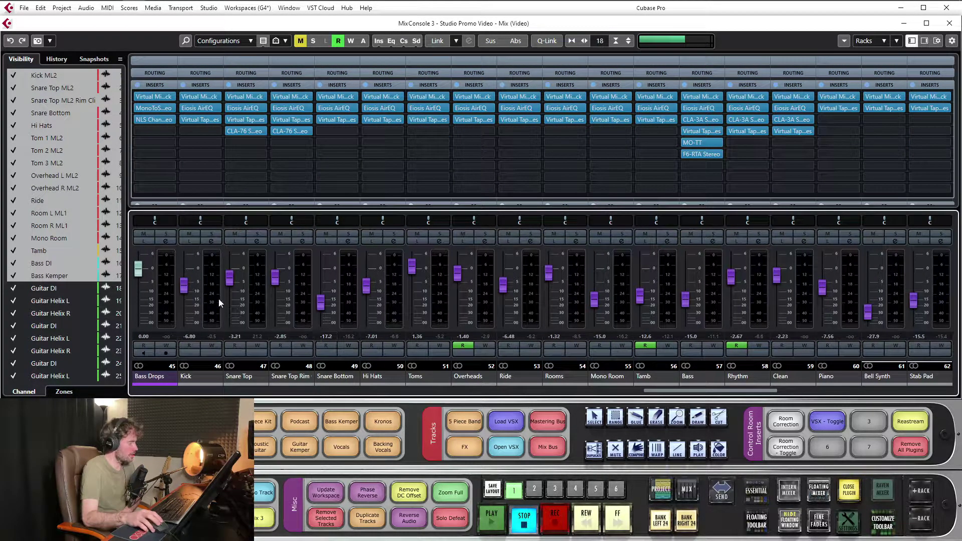
click(211, 289)
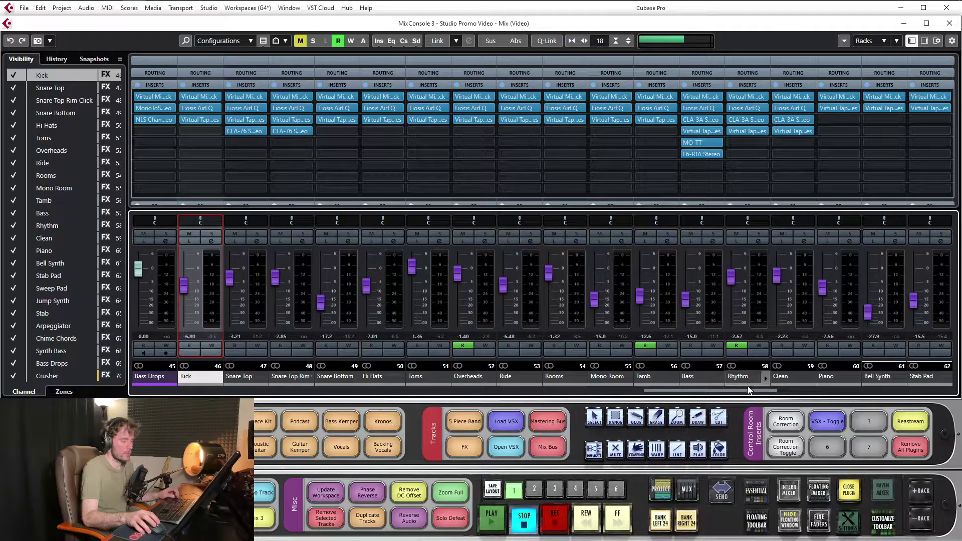
click(202, 95)
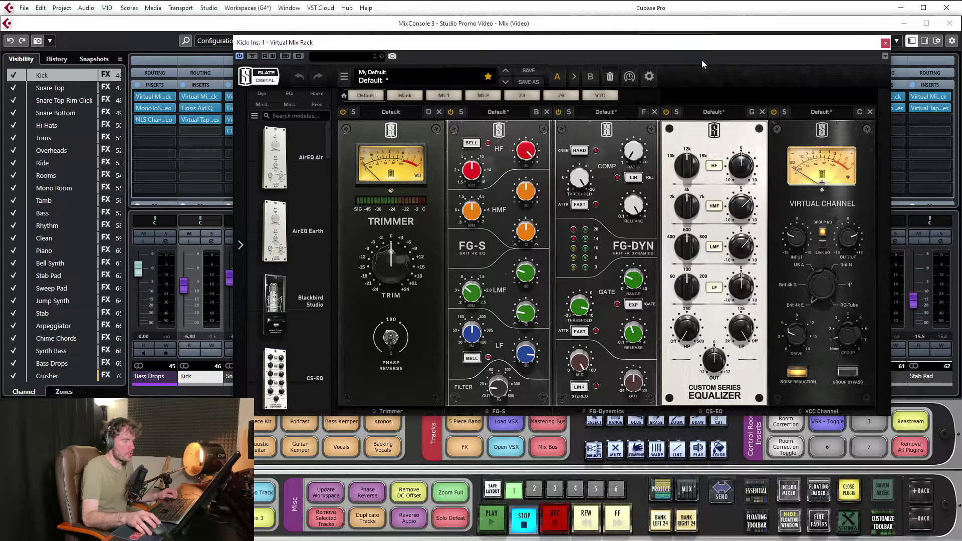
drag(702, 51, 607, 57)
Step the kick's Virtual Channel module through its console models, including Brit 4k G, US A and the trident-symbol model
drag(727, 181, 735, 160)
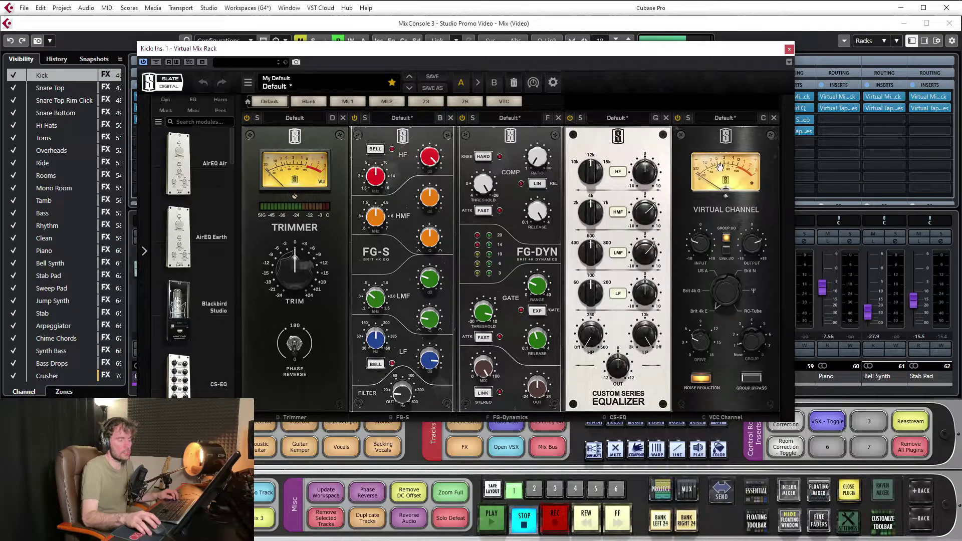
drag(736, 158, 766, 292)
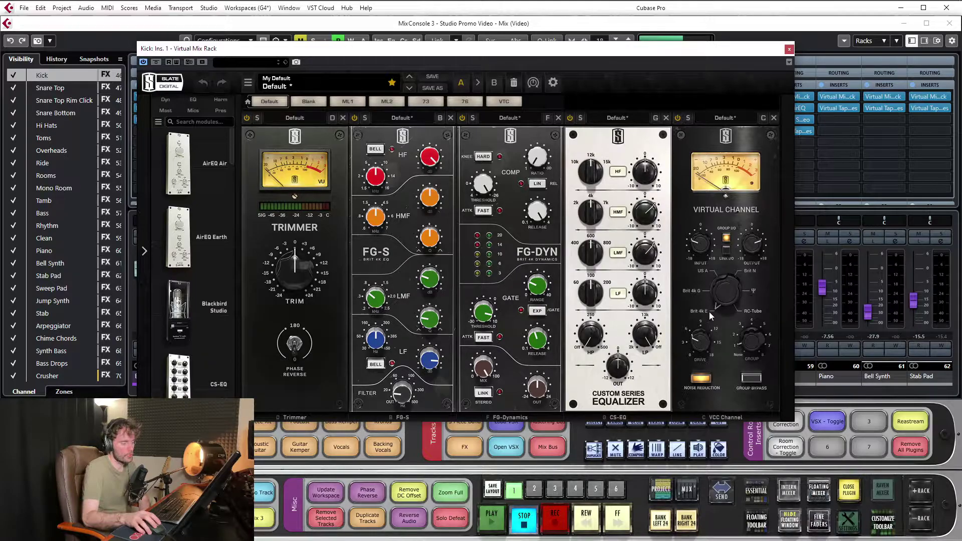
scroll(723, 295, up, 1)
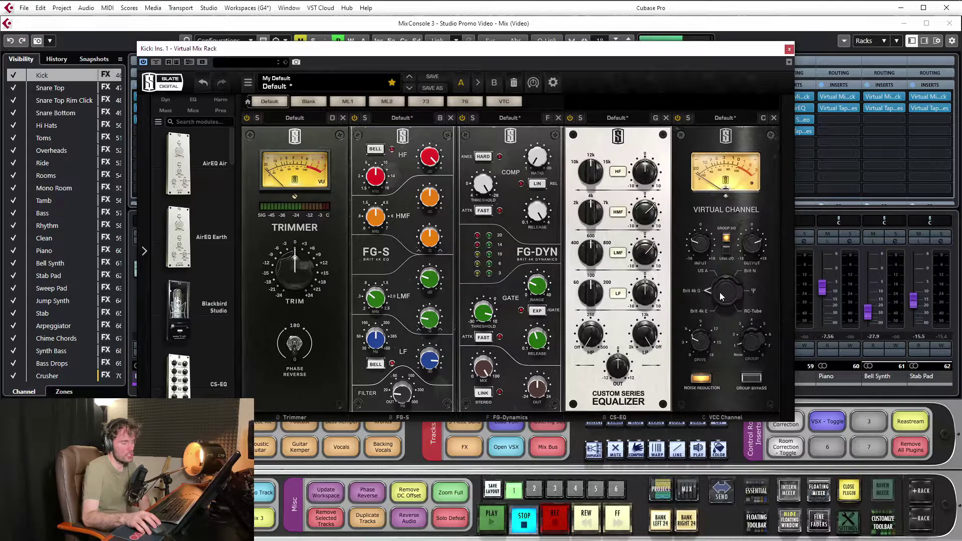
scroll(722, 297, up, 1)
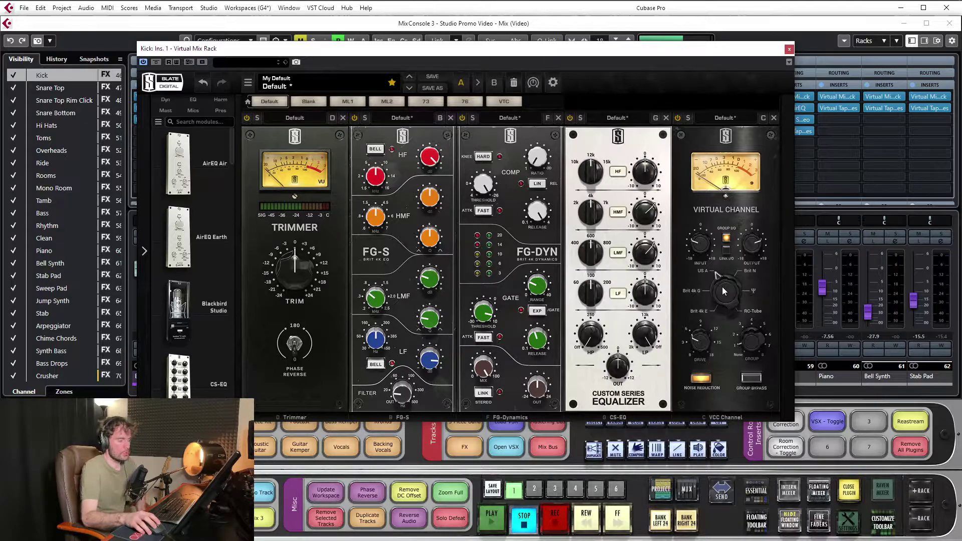
click(750, 272)
click(752, 291)
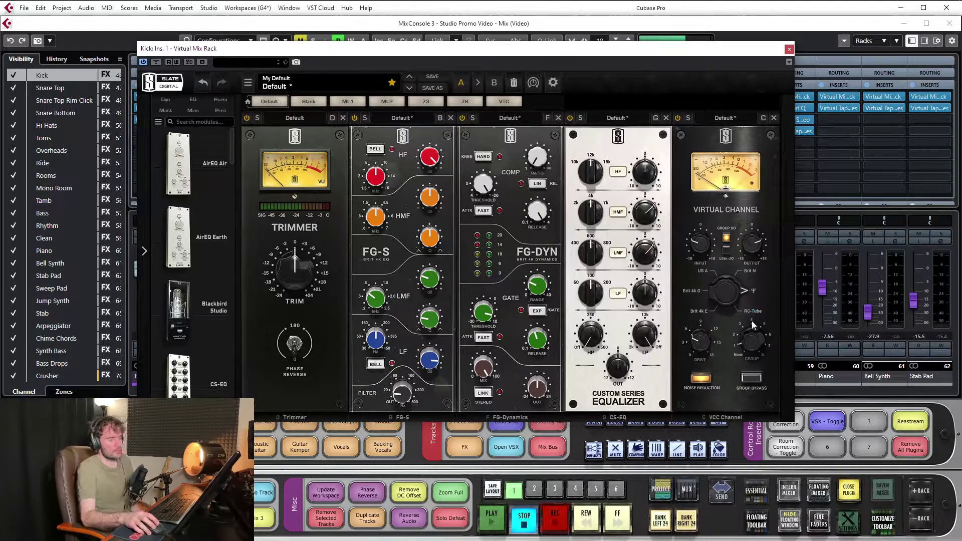
drag(700, 55, 708, 49)
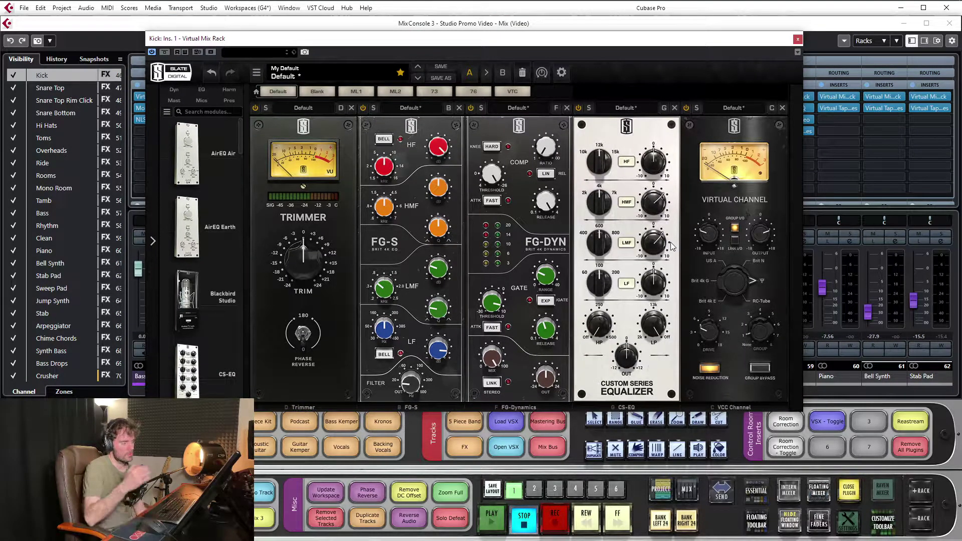
mouse_move(671, 245)
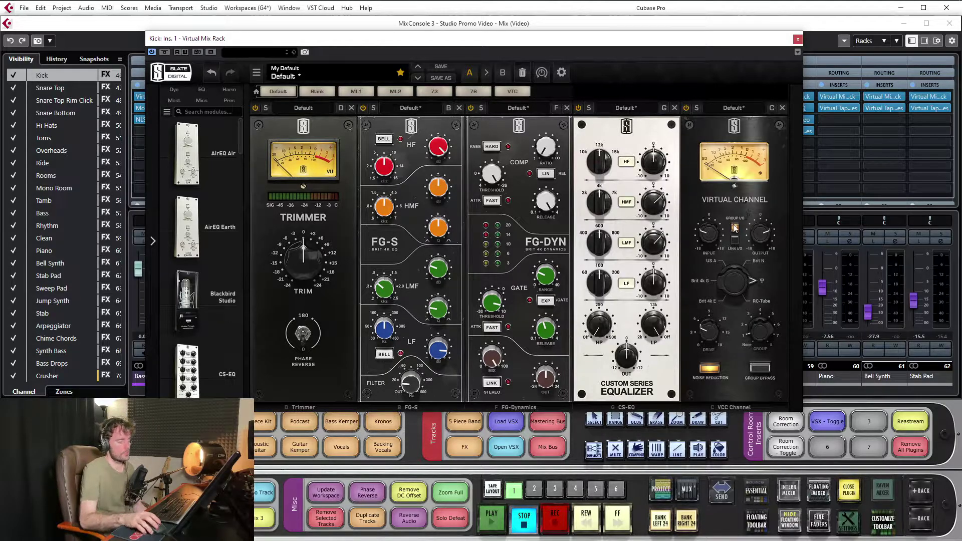
click(748, 300)
drag(744, 296, 743, 305)
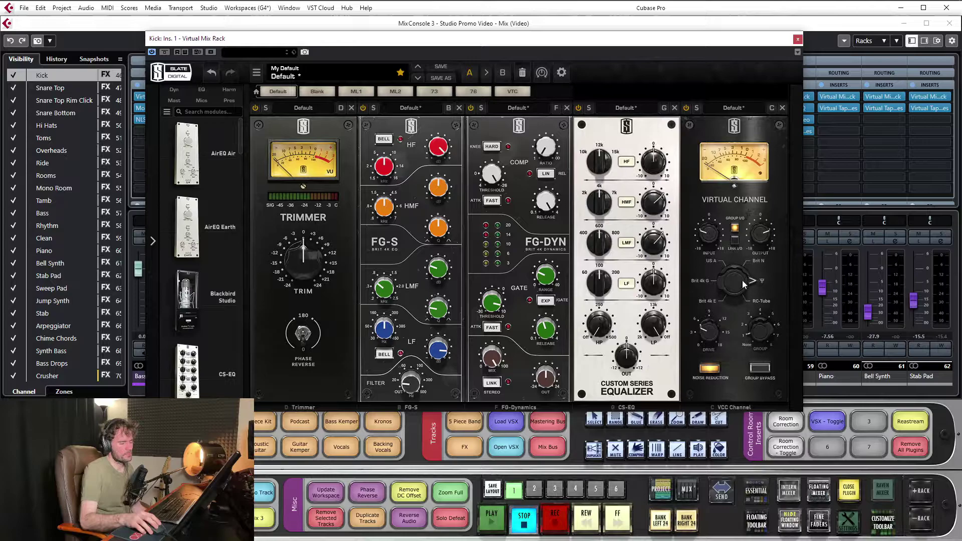
click(774, 291)
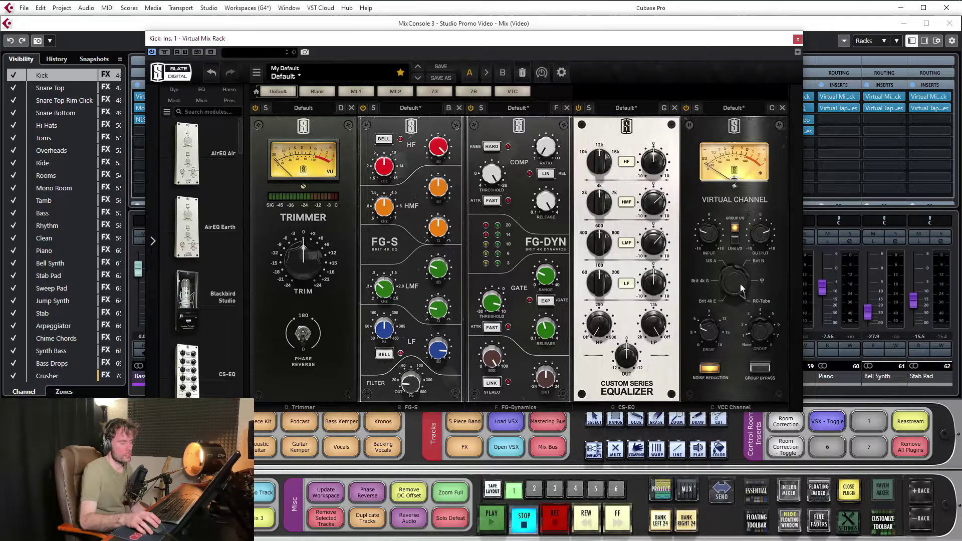
Cycle the kick's Virtual Channel through the trident-symbol, Brit N, US A and Brit 4k G models to Brit 4k E, and close the rack
click(759, 279)
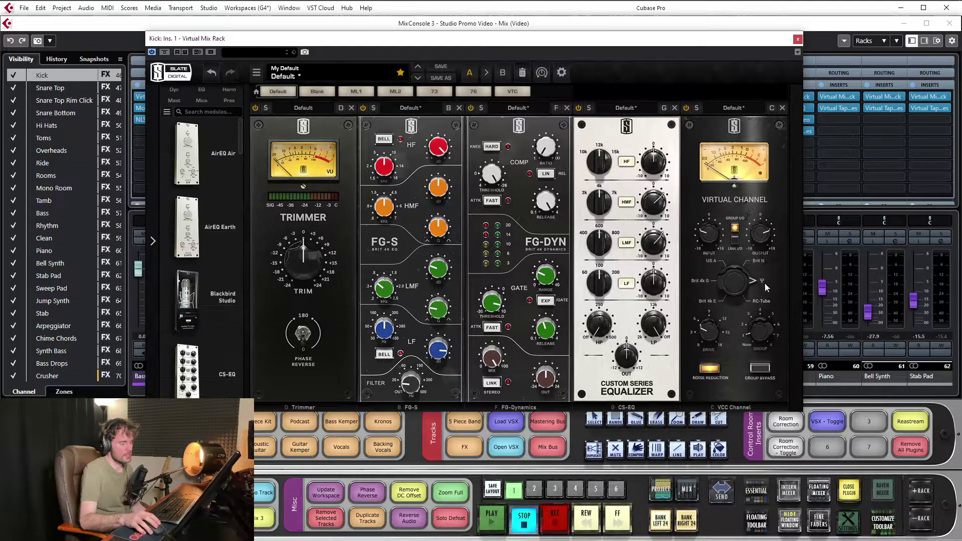
click(759, 259)
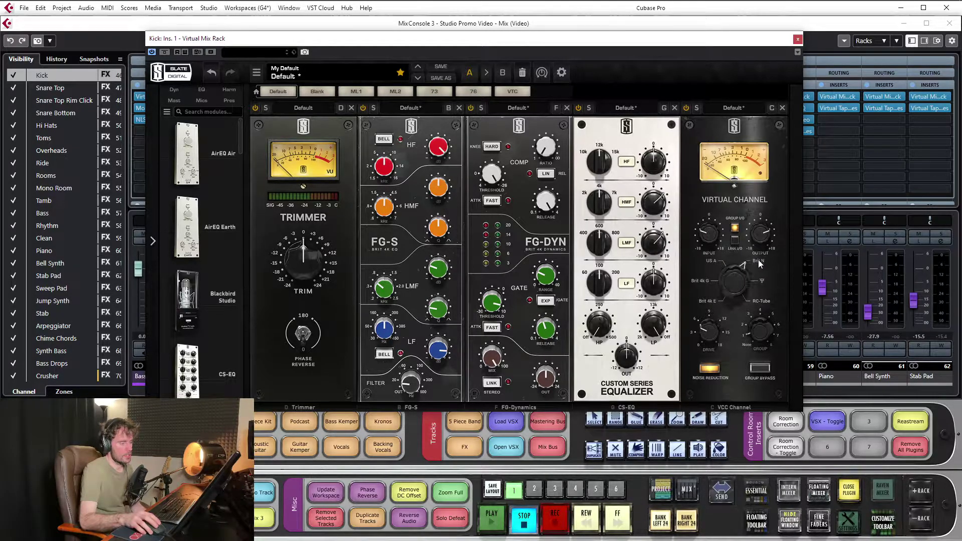
click(711, 260)
click(705, 281)
click(710, 303)
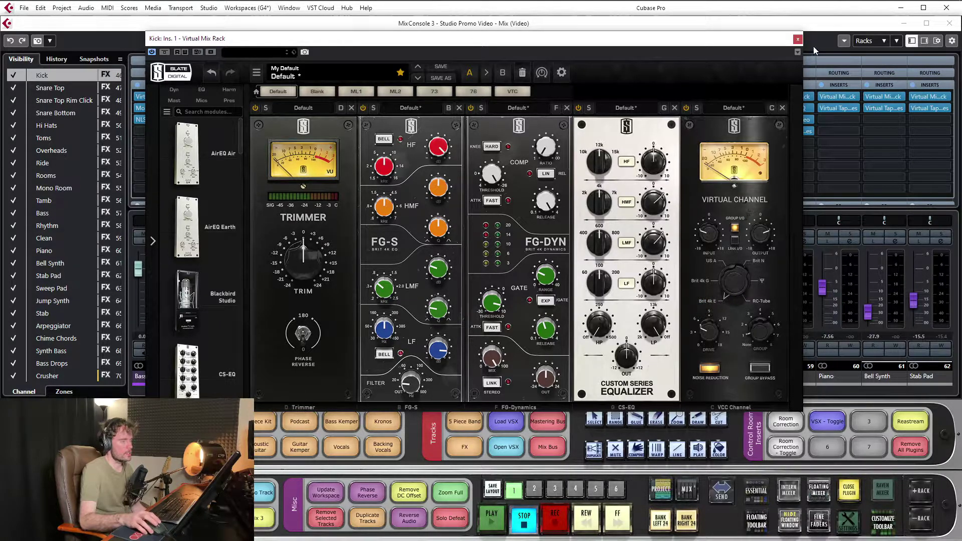
click(797, 40)
Select the source channels from Kick ML2 through Guitar Helix R, view the last one's NLS Channel, and close the plugin
drag(714, 390, 495, 388)
click(224, 290)
click(494, 384)
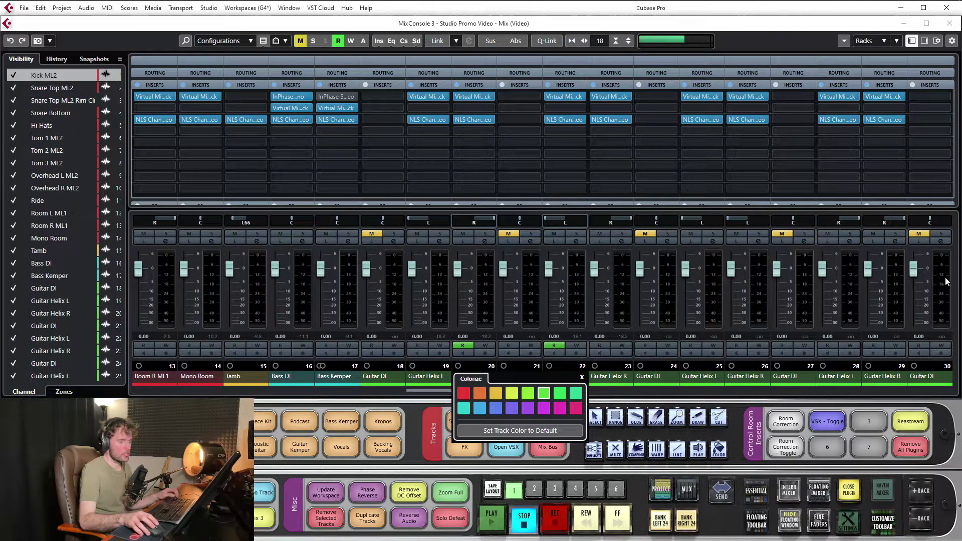
click(898, 288)
click(880, 121)
drag(507, 125, 511, 65)
click(565, 61)
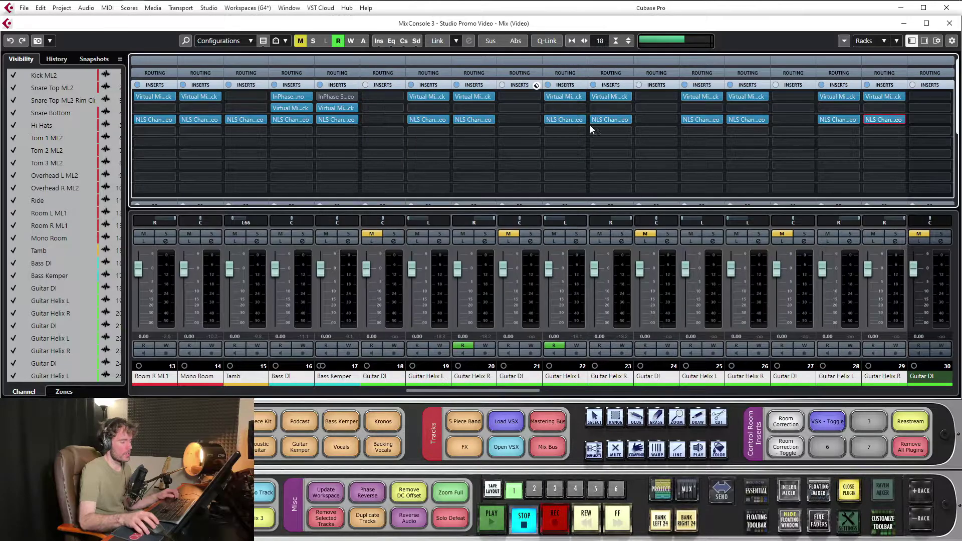
Select the FX channels from Kick through Clean, view the Rhythm channel's Virtual Mix Rack, and close it
drag(527, 389, 736, 393)
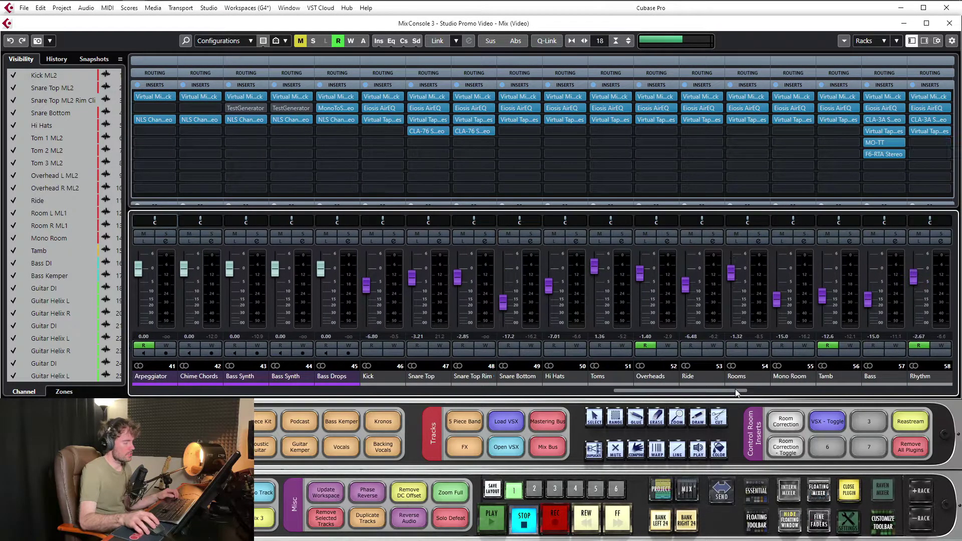
click(399, 314)
scroll(719, 373, down, 5)
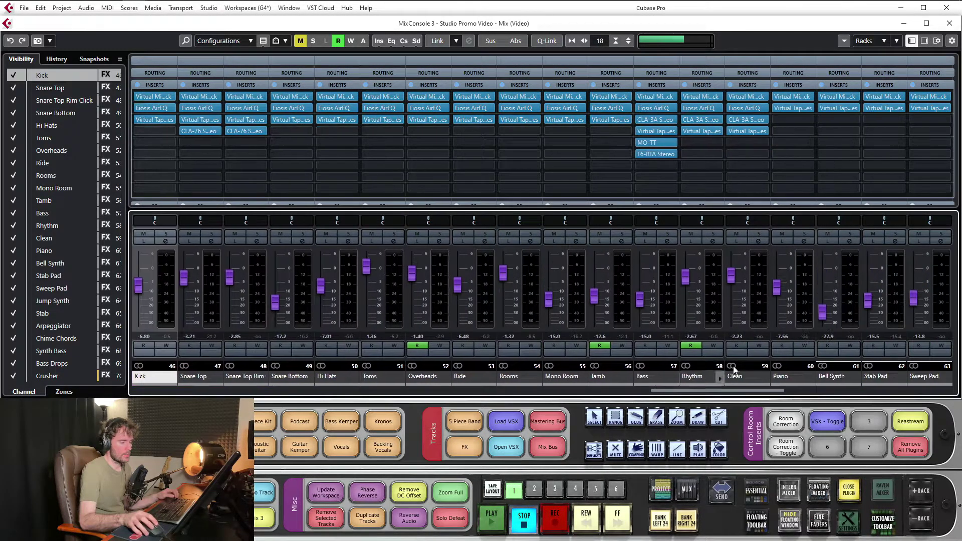
shift+click(761, 303)
click(699, 97)
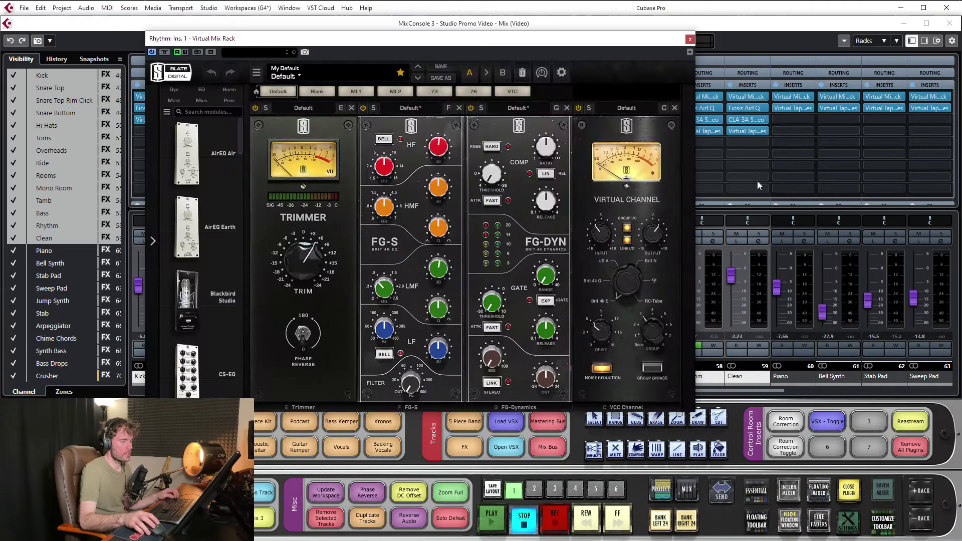
click(690, 39)
Open Virtual Tape Machines on the Mono Room, Hi Hats, Toms and Snare Bottom channels with tape reels shown, and spread out their windows
click(561, 119)
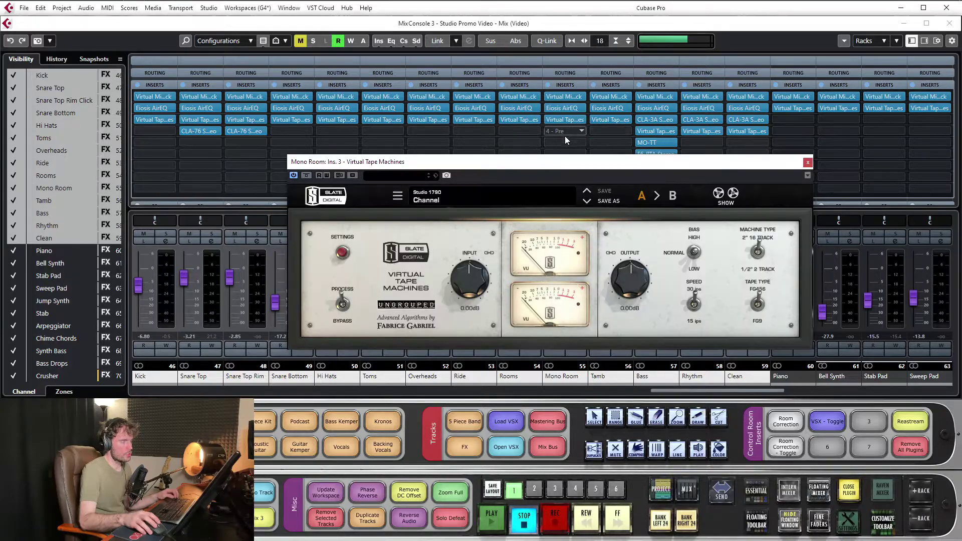
click(725, 196)
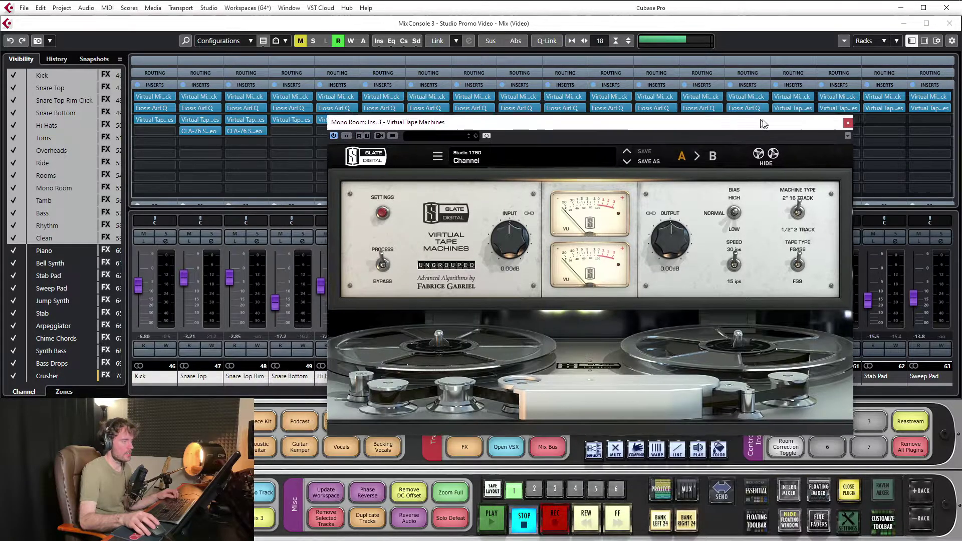
click(281, 120)
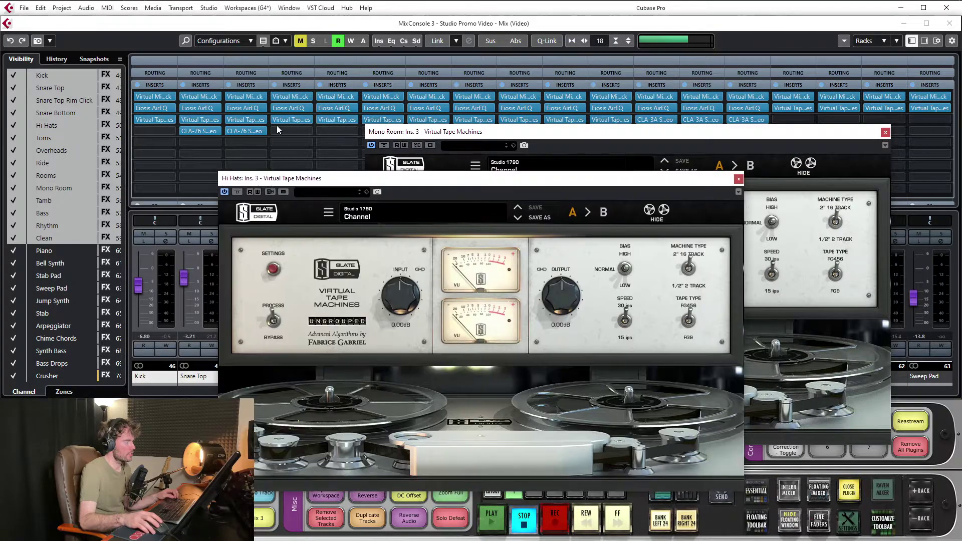
click(375, 120)
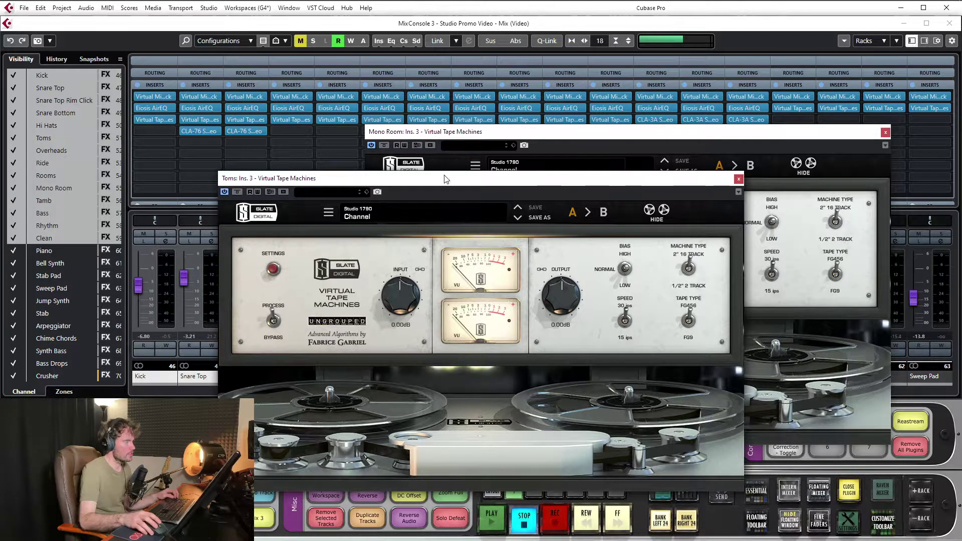
drag(444, 176, 627, 192)
drag(526, 179, 361, 121)
drag(633, 178, 755, 108)
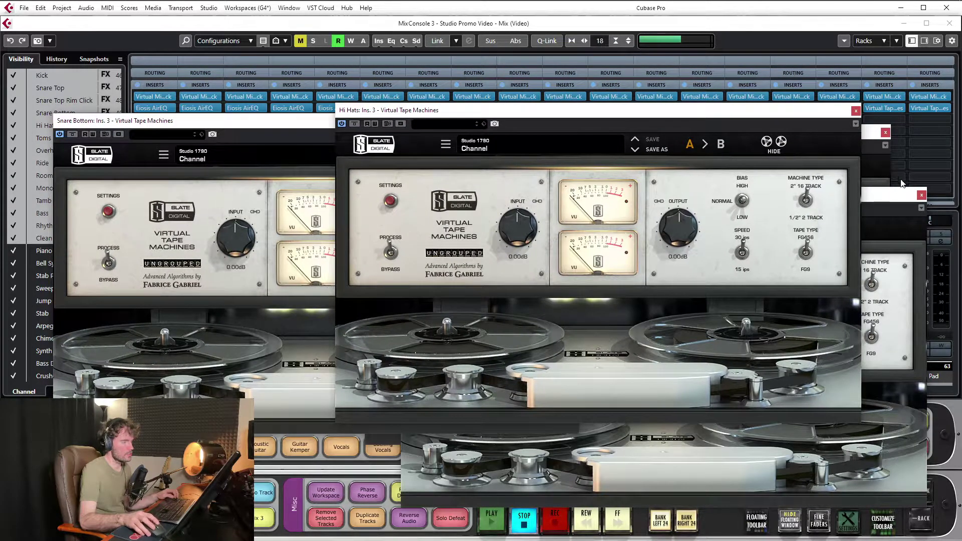
Close the open Virtual Tape Machines windows, viewing the Snare Bottom instance before closing it last
click(856, 110)
click(885, 132)
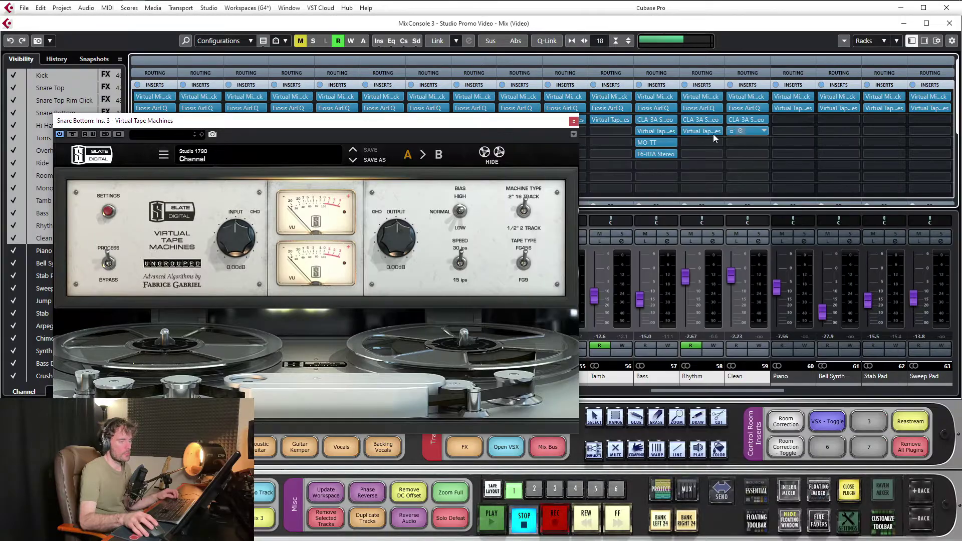
drag(537, 124, 765, 83)
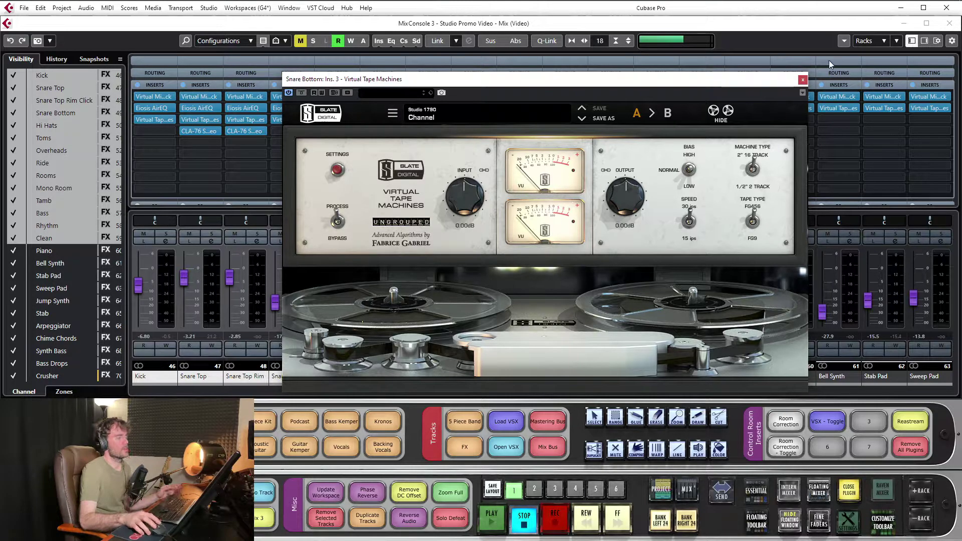
key(Escape)
Select the effect channels from Crusher through Ambience and view the Crusher channel's NLS Channel VCA groups console
drag(740, 391, 902, 390)
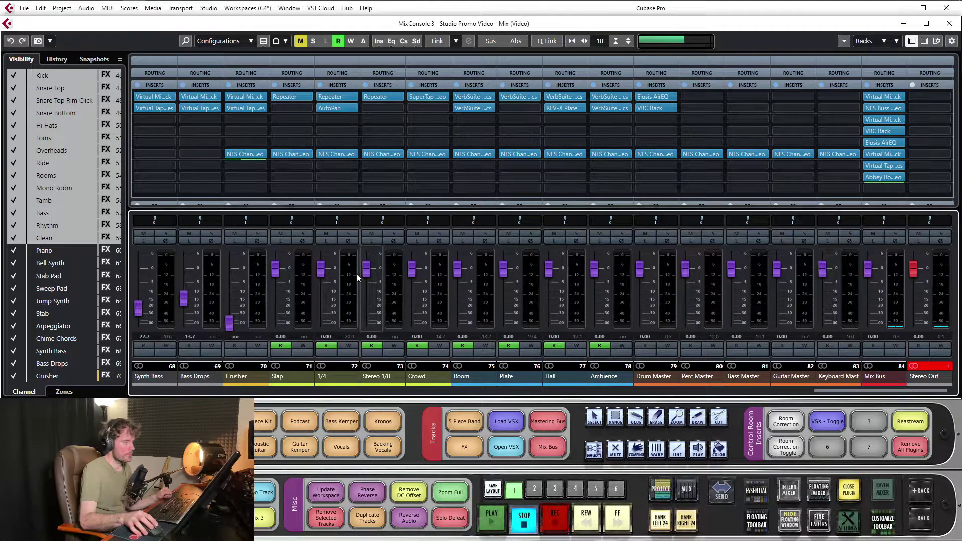
click(250, 275)
click(253, 155)
drag(340, 127, 241, 116)
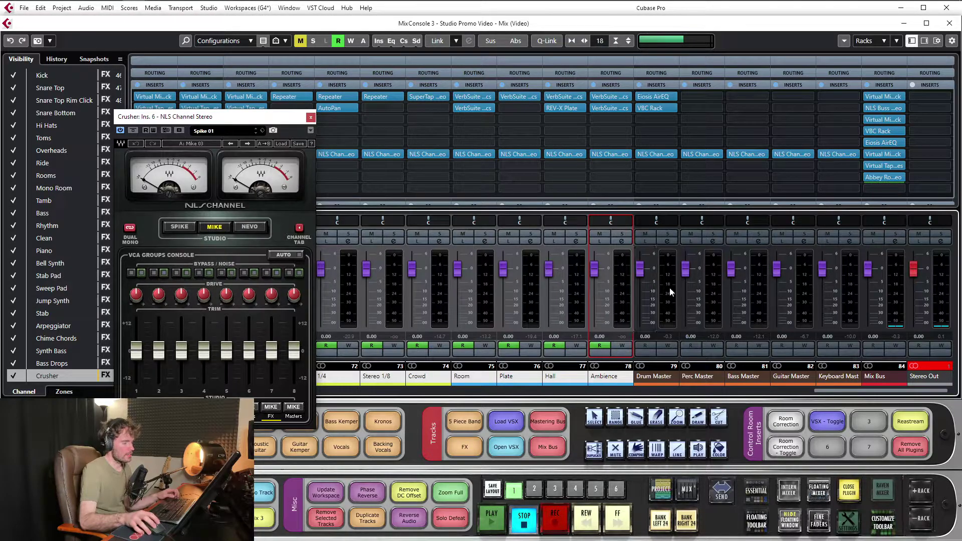
Select Drum Master through Keyboard Master, view Drum Master's NLS Channel assigned to the Masters group, and close both NLS windows
click(668, 280)
shift+click(819, 281)
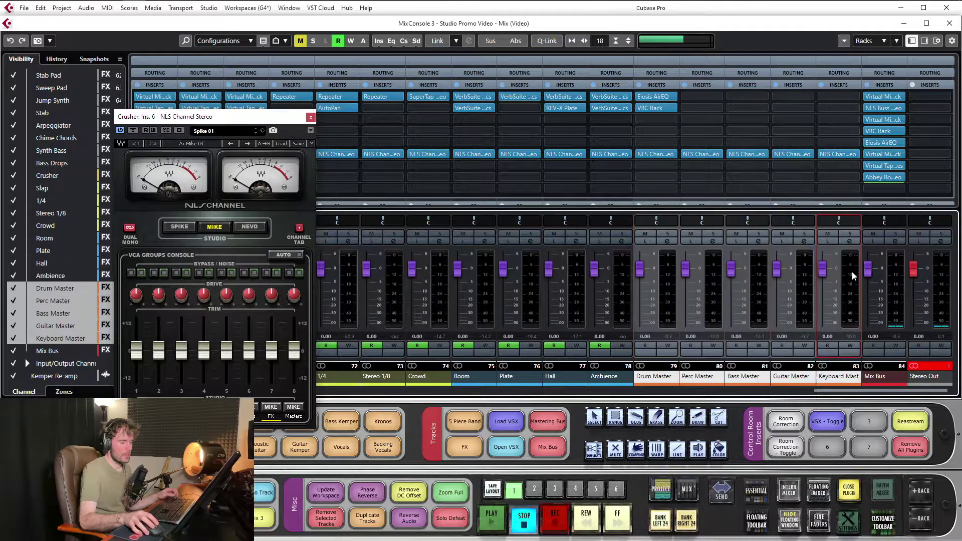
click(665, 155)
drag(684, 112, 539, 81)
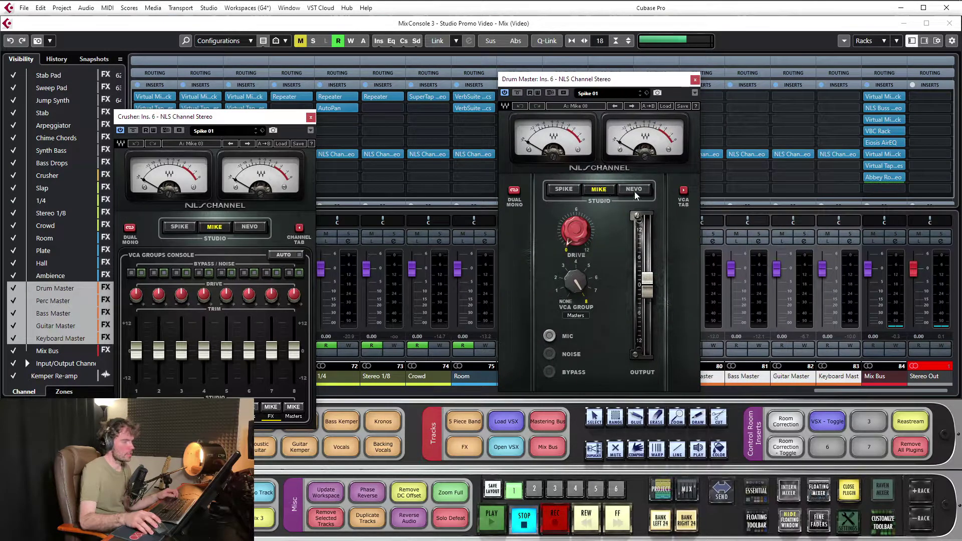
click(695, 79)
click(310, 119)
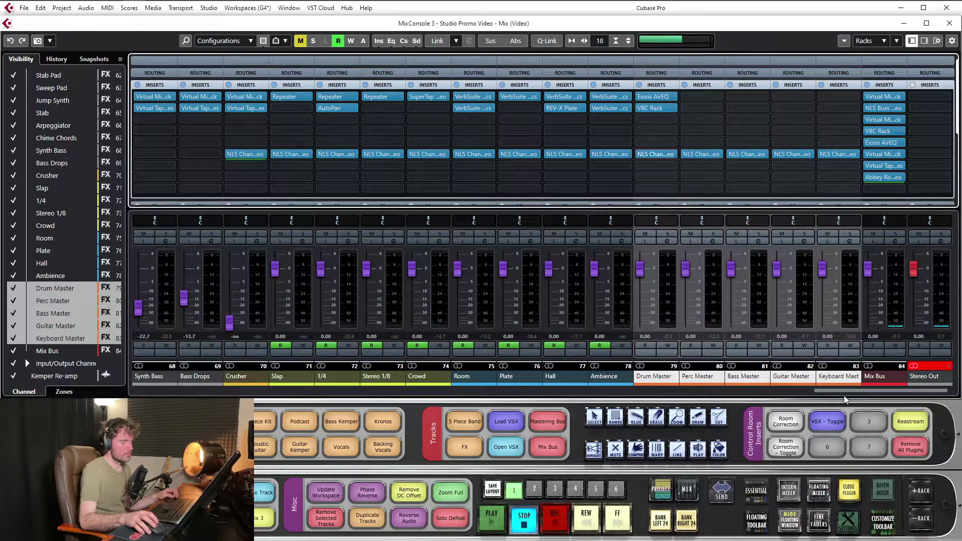
Open the Mix Bus's NLS Buss and Drum Master's NLS Channel, and place the two windows side by side
scroll(845, 395, down, 1)
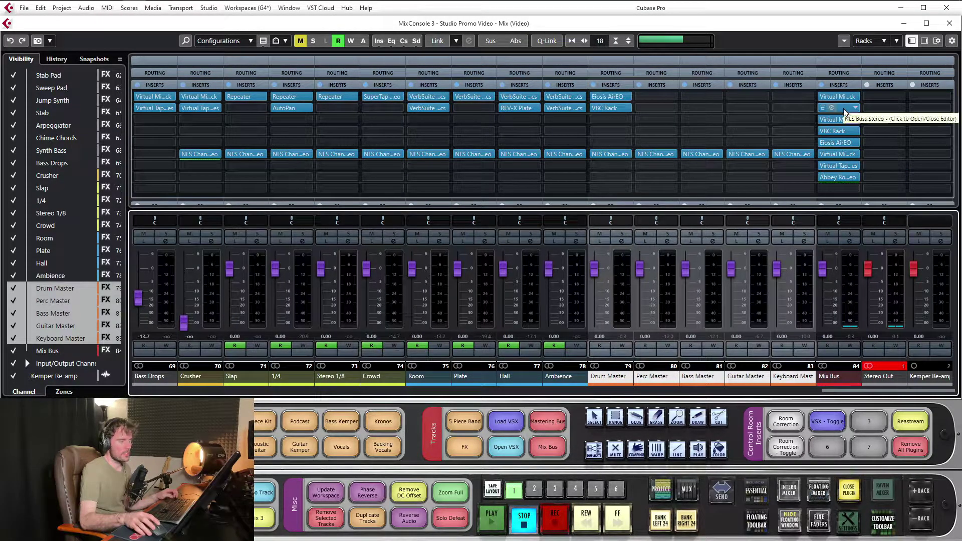
click(846, 264)
click(842, 107)
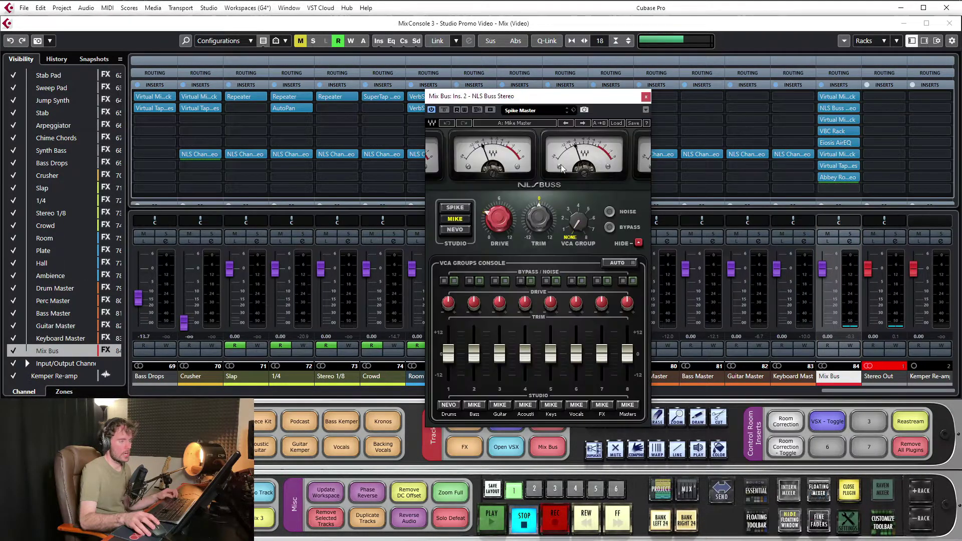
drag(531, 102, 350, 74)
click(609, 154)
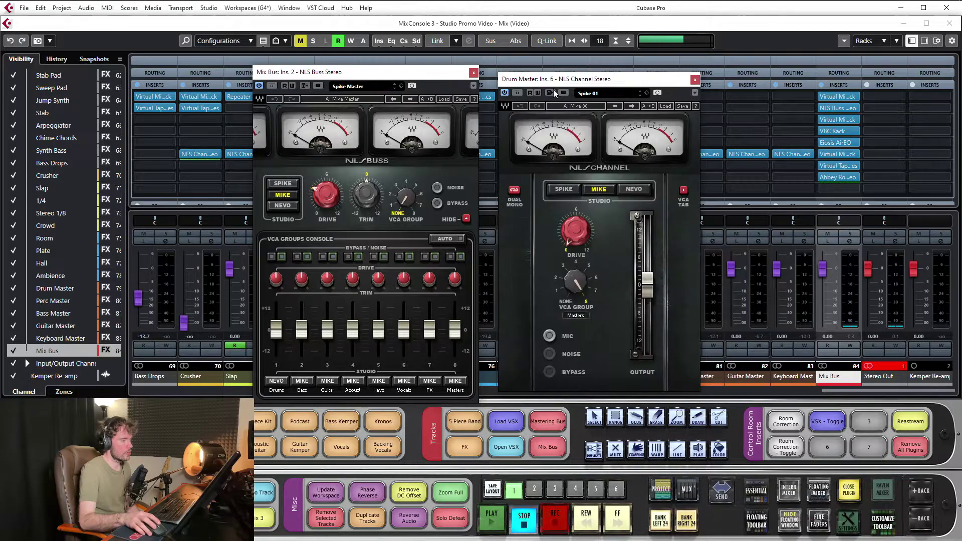
drag(557, 82, 543, 75)
drag(402, 76, 357, 70)
drag(529, 76, 535, 70)
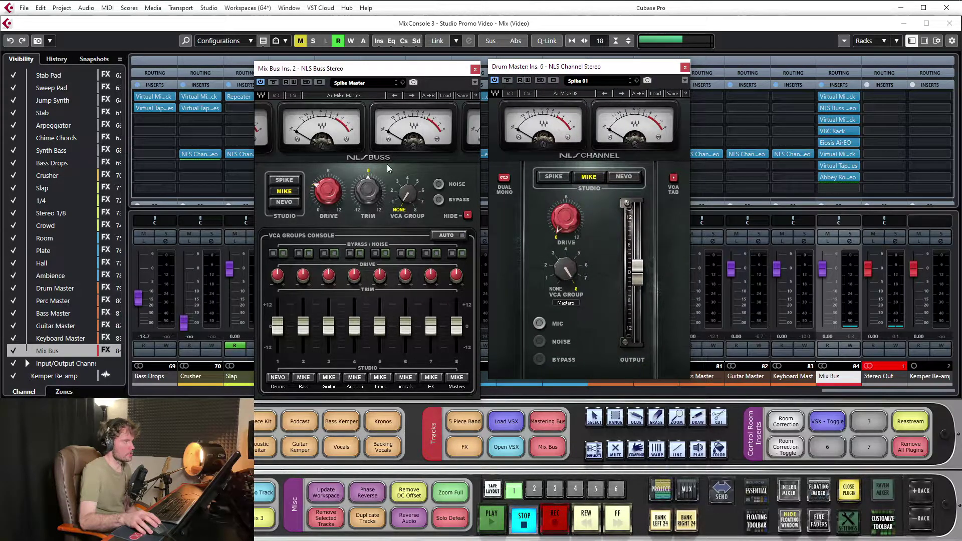
Examine the group trims, drives and Noise option on the Mix Bus's NLS Buss
mouse_move(283, 334)
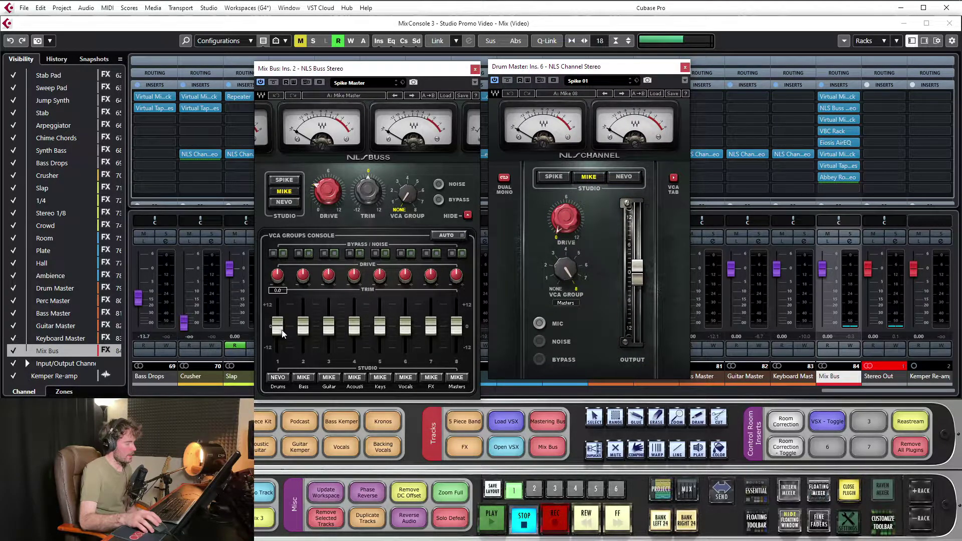
click(353, 326)
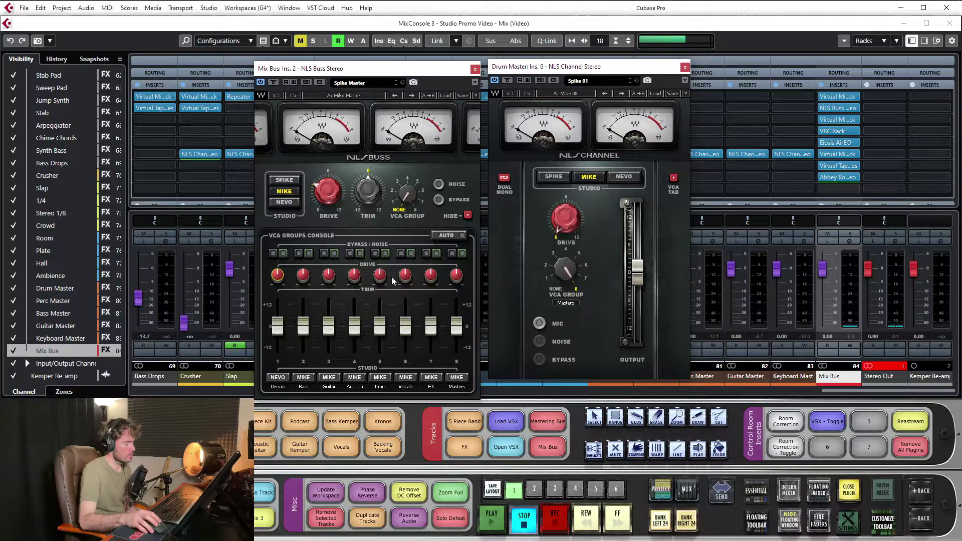
click(443, 185)
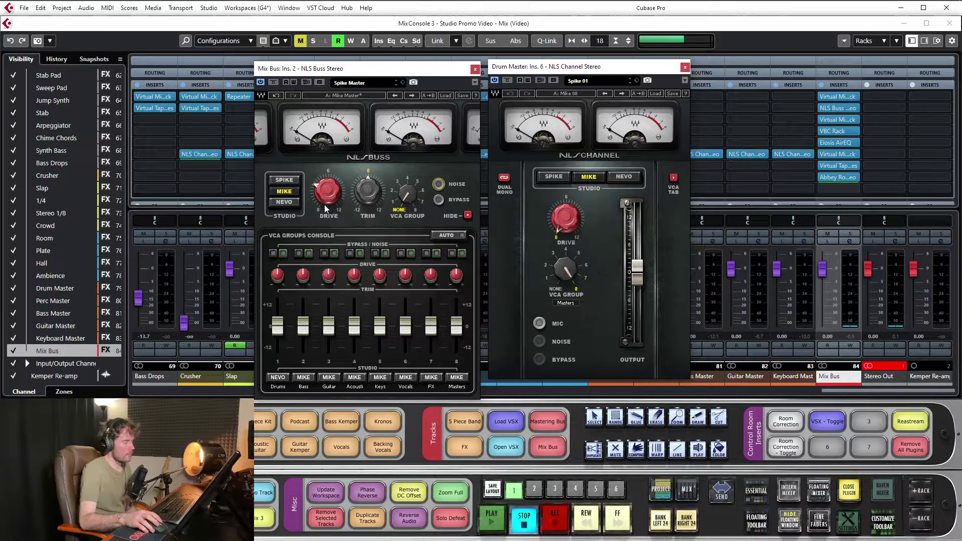
Try the Mic option on Drum Master's NLS Channel, switch it back off, and point out the NLS Buss trim
click(539, 324)
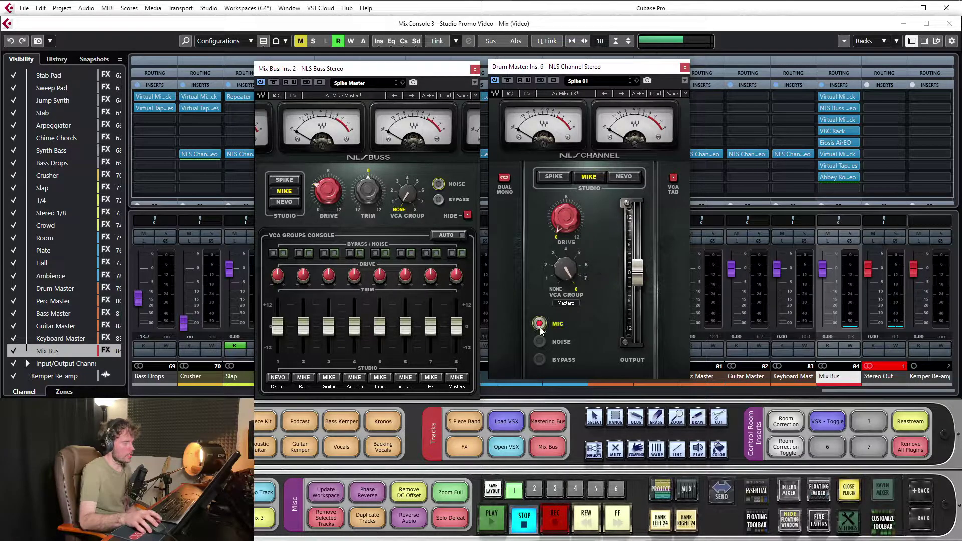
click(539, 324)
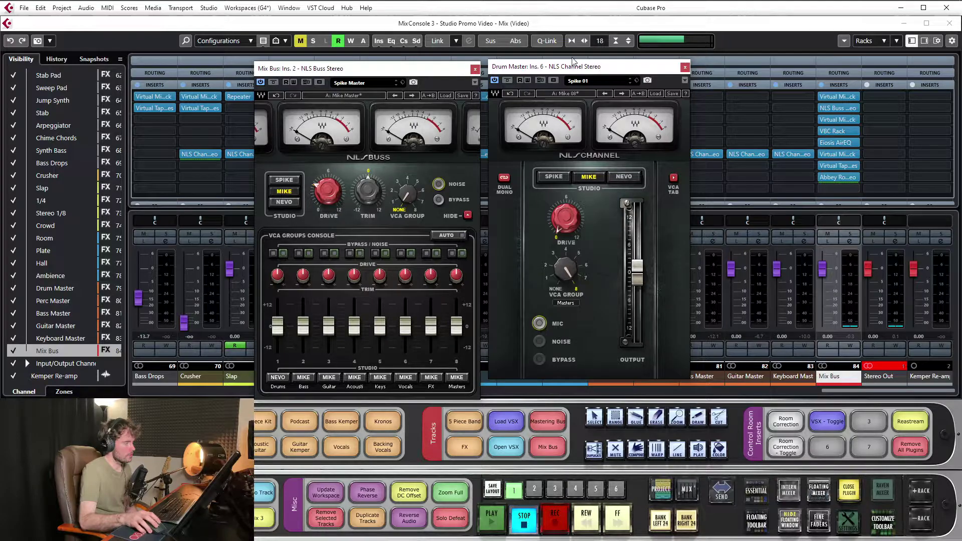
drag(586, 66, 584, 64)
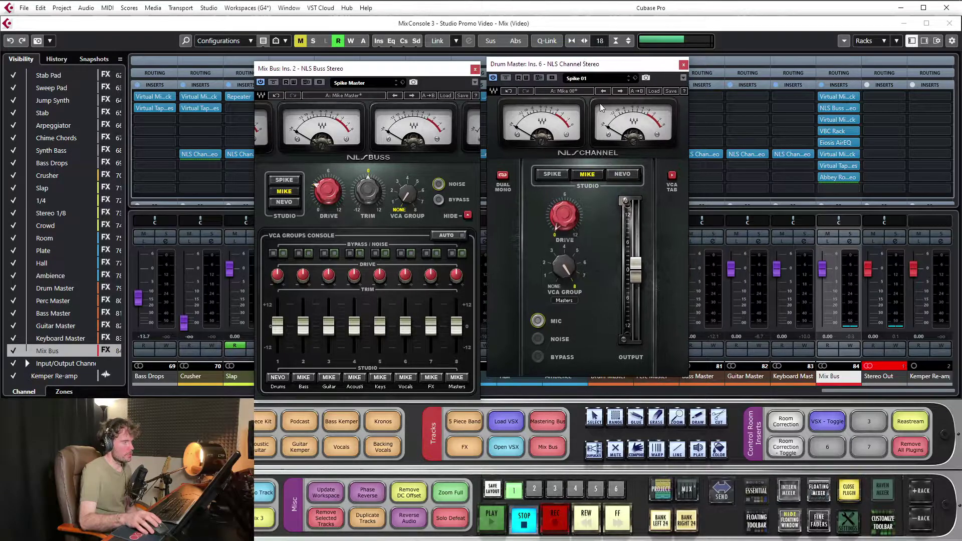
click(539, 326)
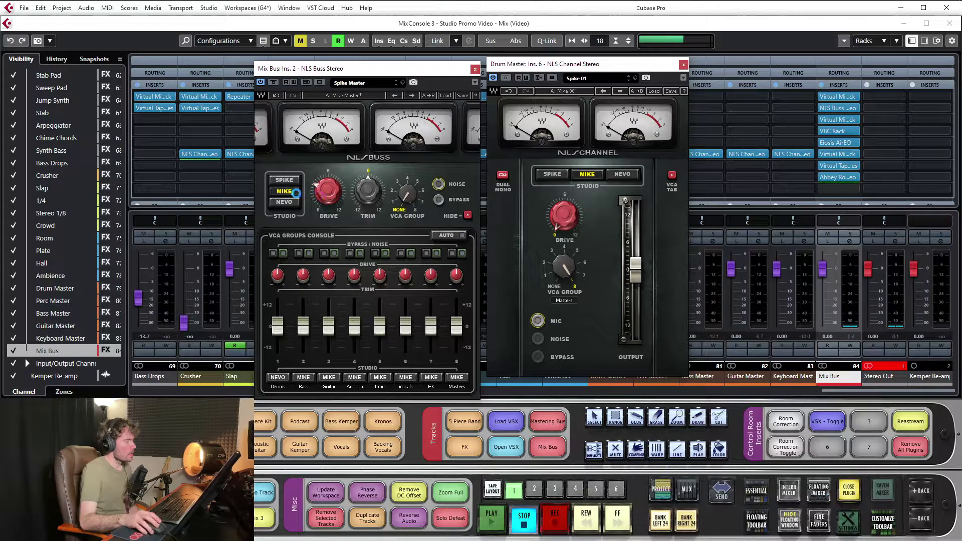
mouse_move(369, 194)
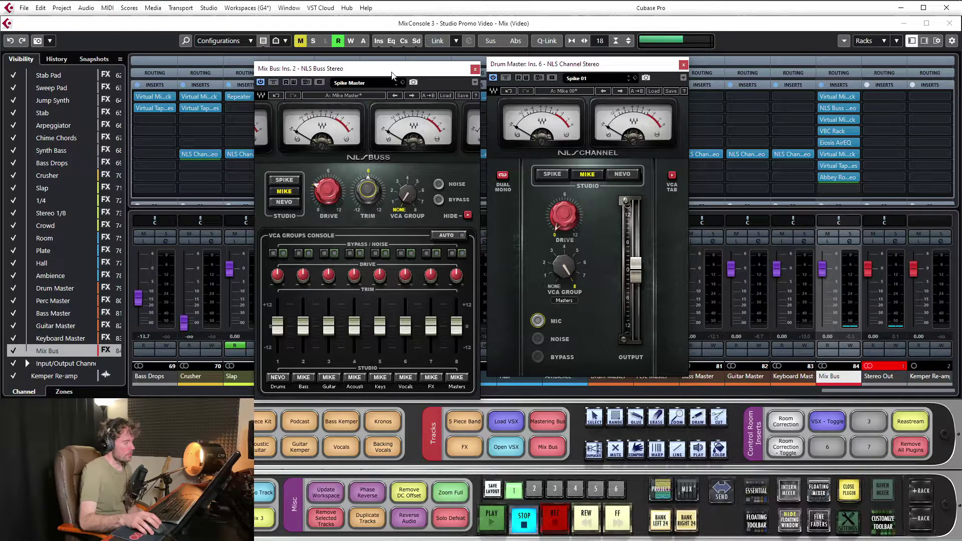
Open the Mix Bus's Virtual Mix Rack, view its Trimmer module beside the NLS Buss, and close the rack
drag(434, 68, 431, 65)
click(836, 96)
click(837, 96)
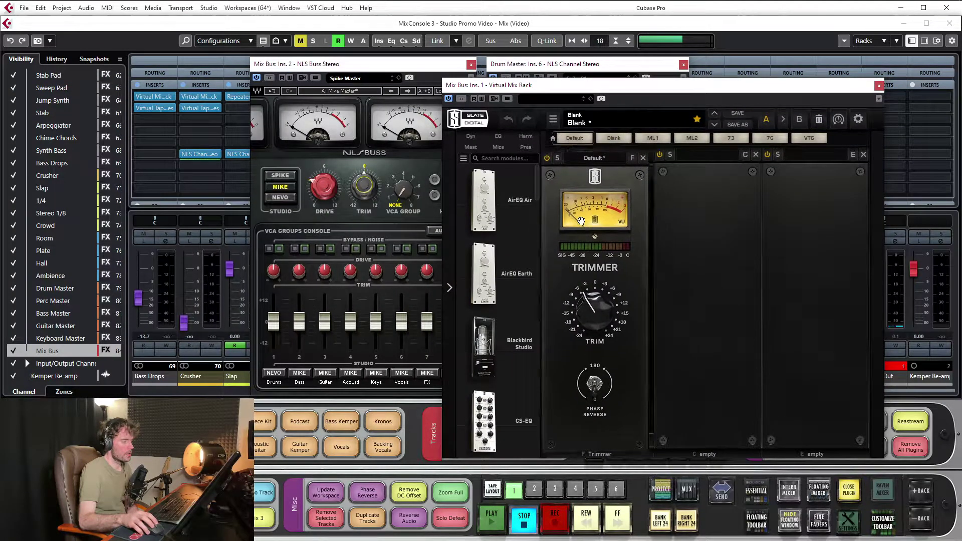
drag(717, 85, 295, 236)
drag(425, 64, 665, 187)
drag(458, 232, 491, 147)
drag(589, 193, 619, 132)
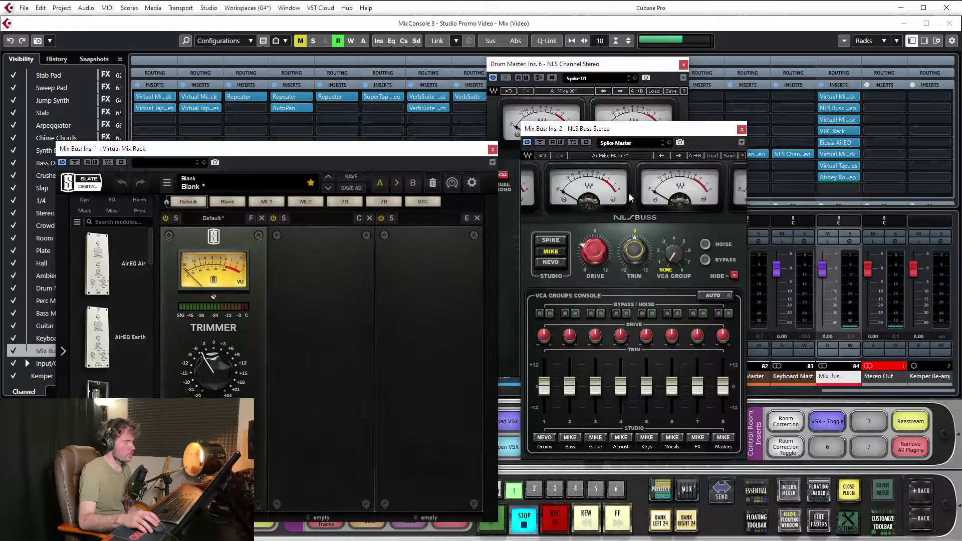
click(492, 150)
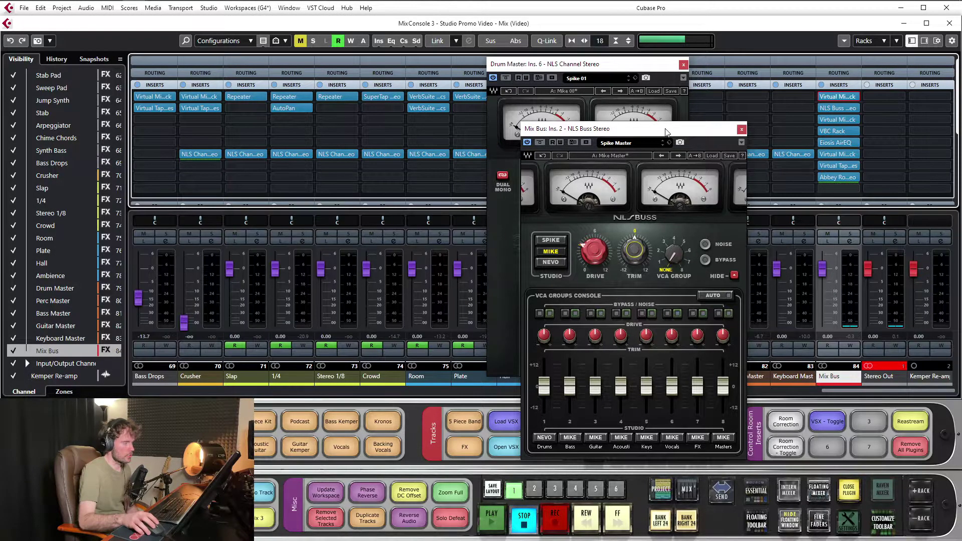
Close Drum Master's NLS Channel and open the Mix Bus's Virtual Tape Machines, clear of the NLS Buss's lower controls
drag(657, 129, 366, 70)
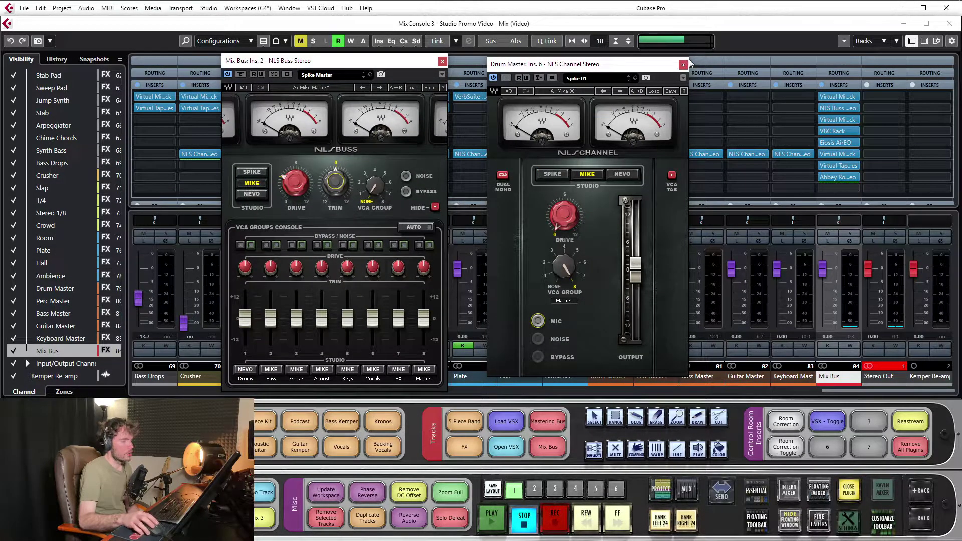
click(682, 64)
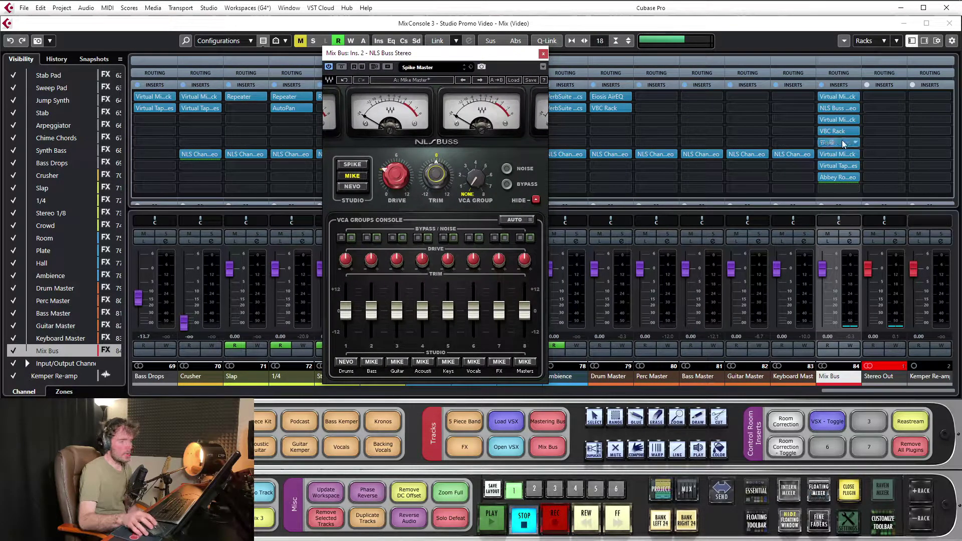
click(842, 165)
click(902, 175)
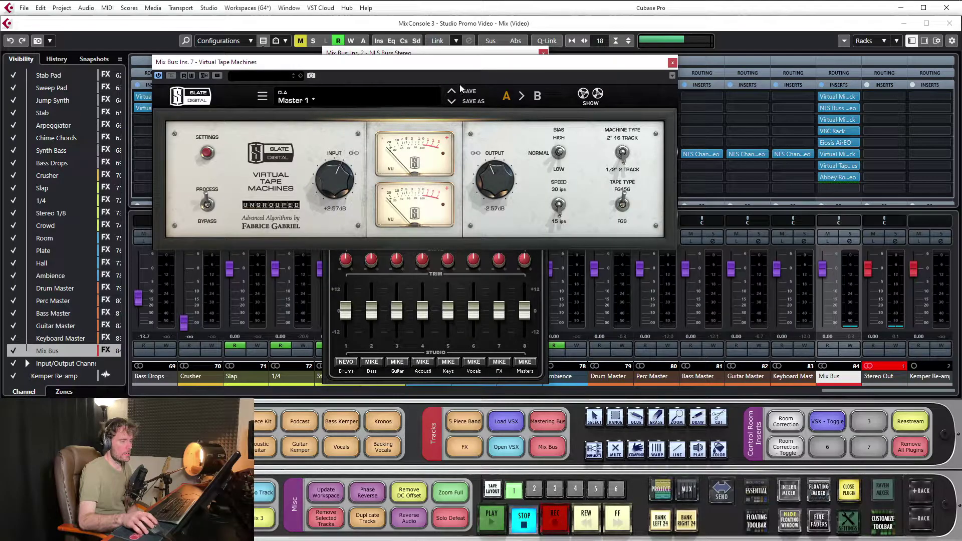
drag(514, 70, 483, 25)
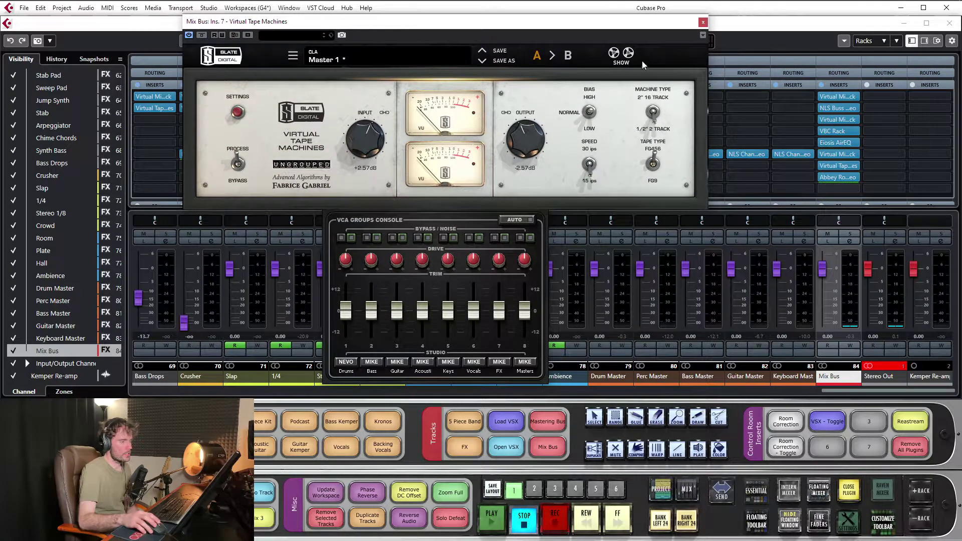
Show the tape reels on the Mix Bus's Virtual Tape Machines, point out the Machine Type setting, and close the plug-in
click(623, 54)
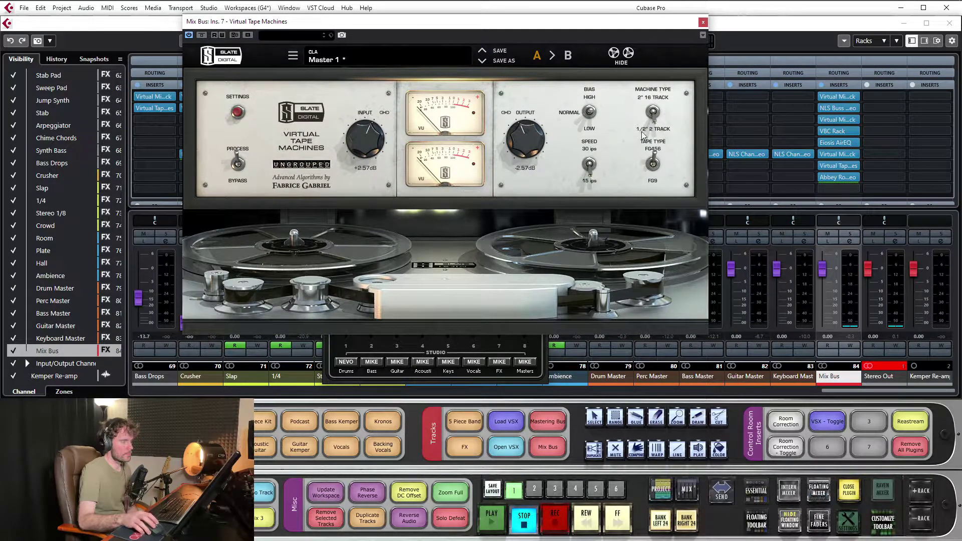
click(657, 117)
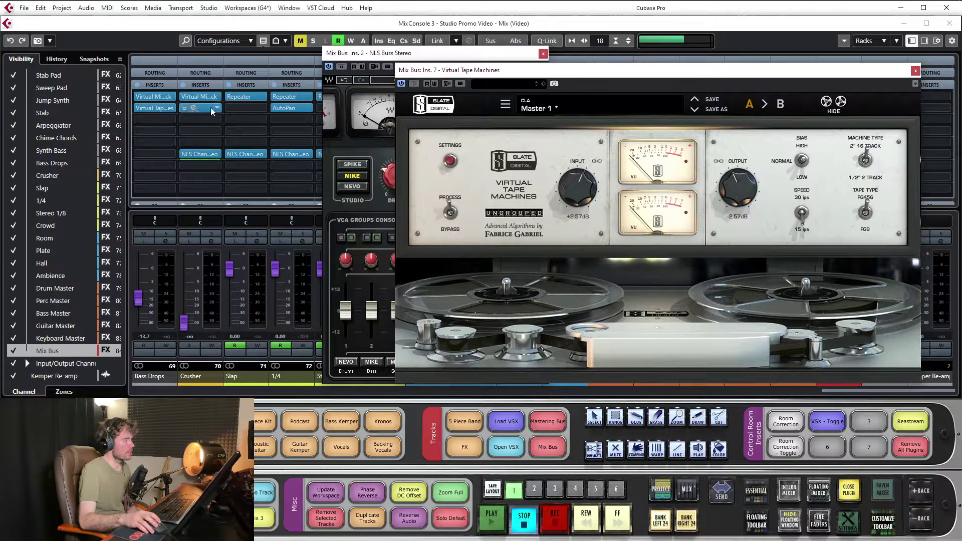
drag(617, 83, 363, 75)
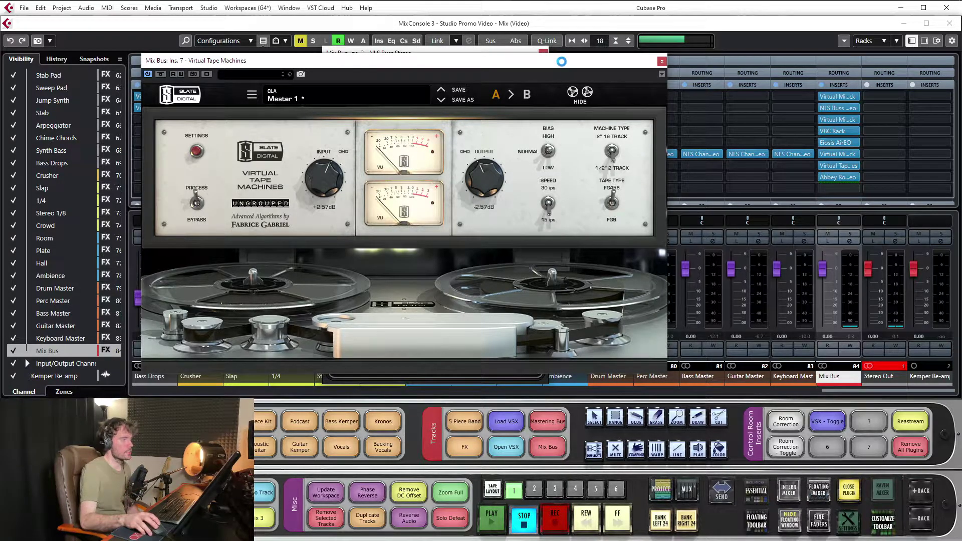
drag(551, 68, 690, 91)
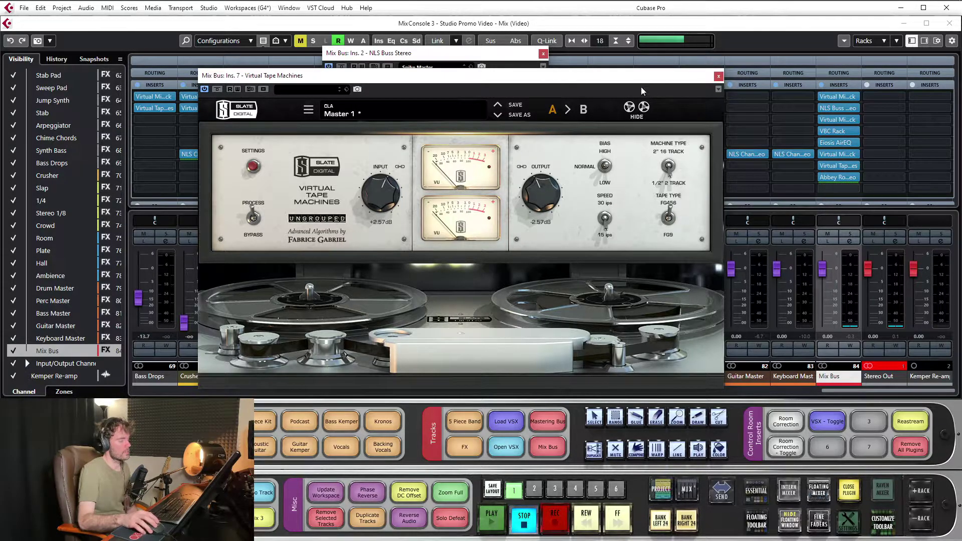
click(718, 77)
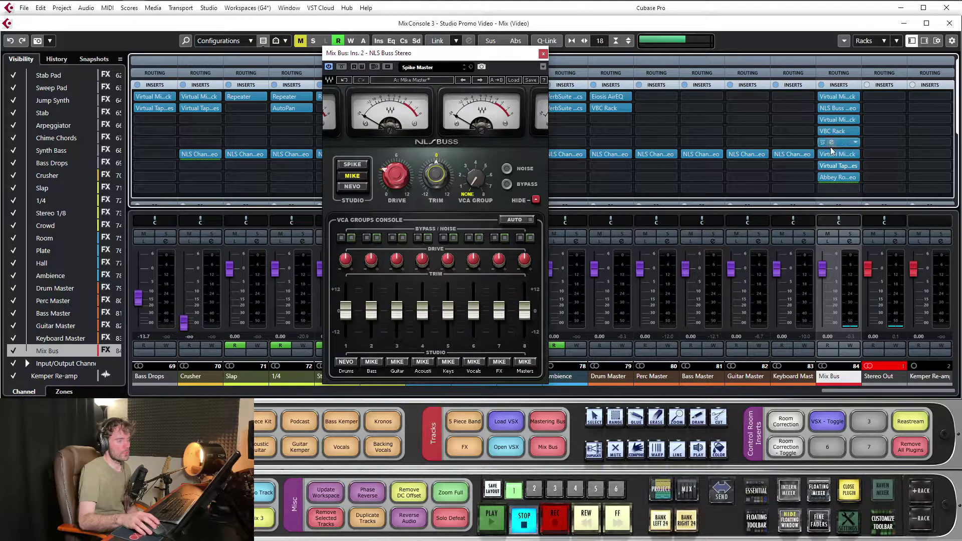
Open the Mix Bus's Abbey Road Vinyl, view it beside the NLS Buss, and close it
click(836, 177)
click(600, 153)
drag(535, 61, 754, 64)
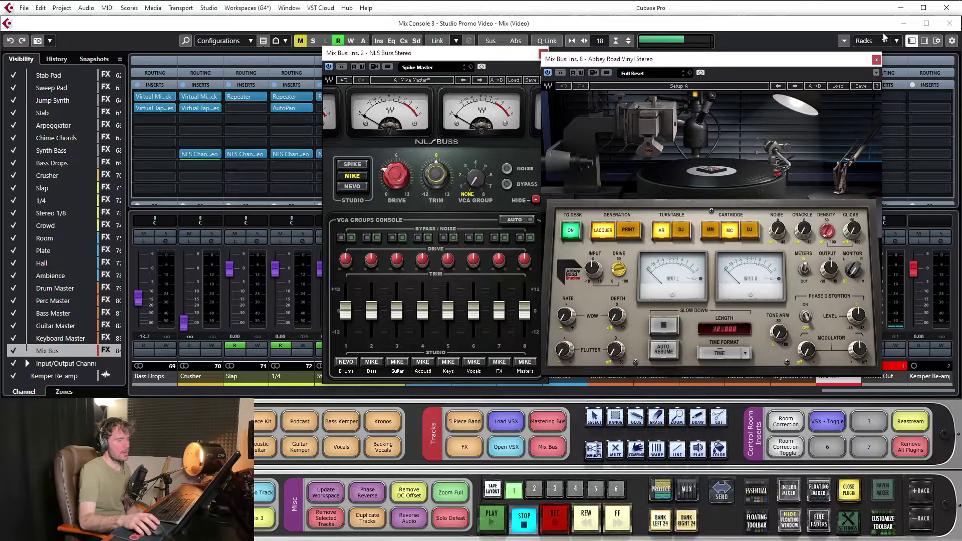
click(876, 60)
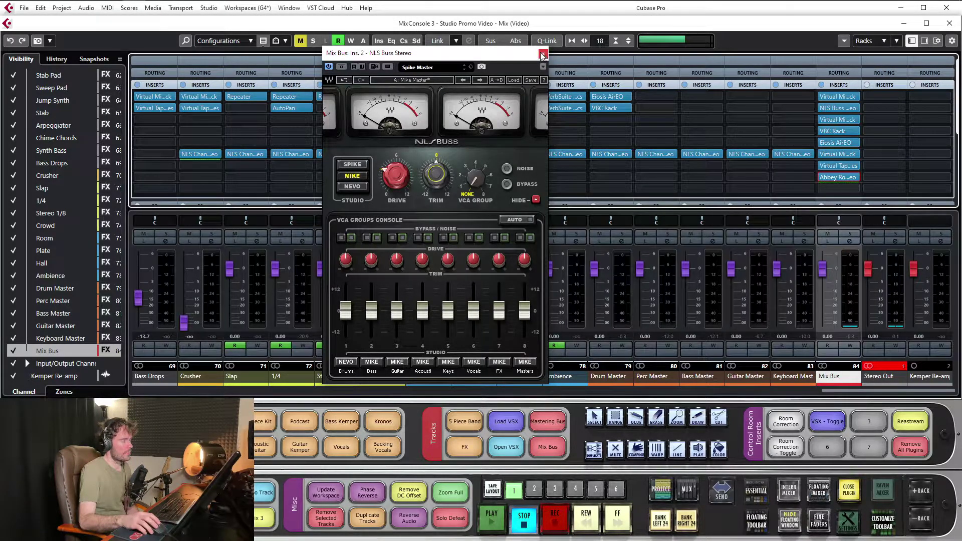
Move the NLS Buss window clear of the Mix Bus channel and start playback
drag(432, 58, 722, 71)
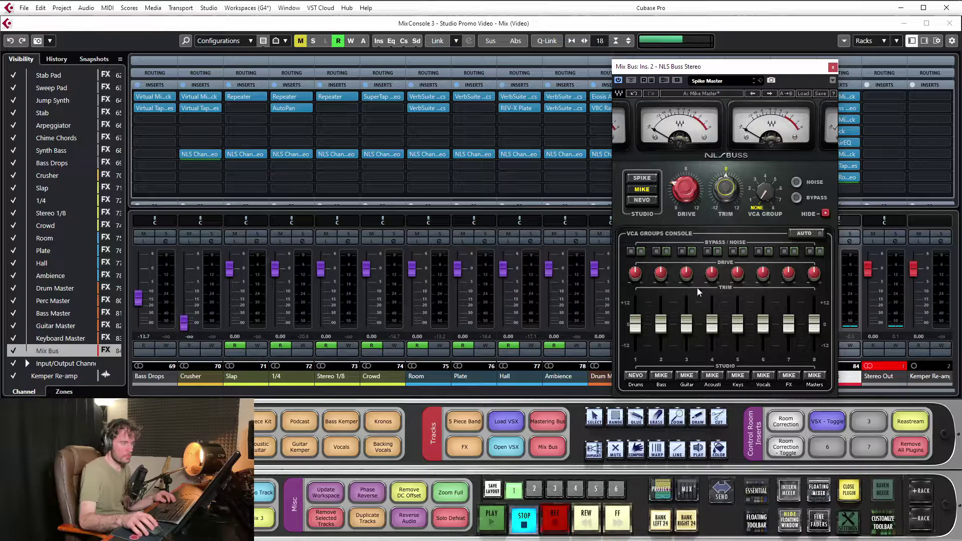
drag(699, 74, 673, 61)
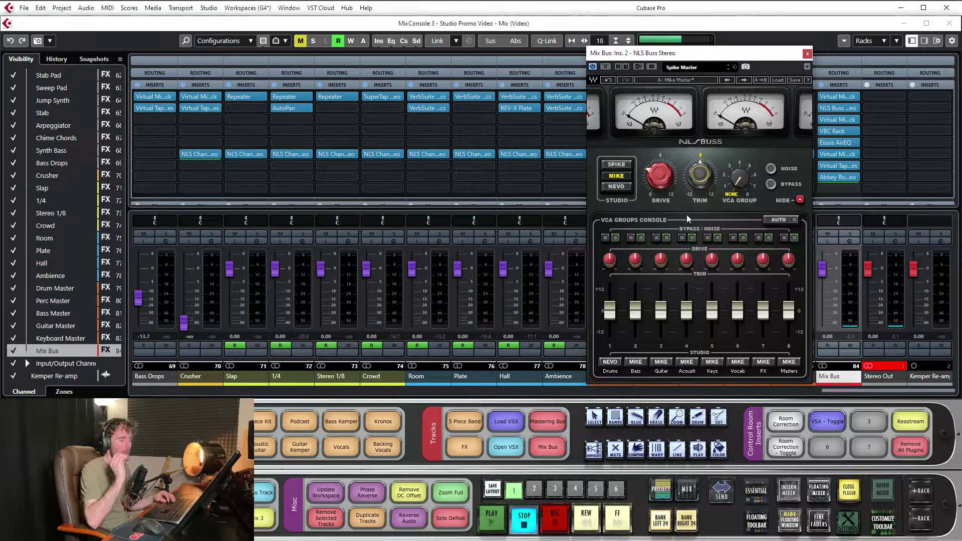
key(space)
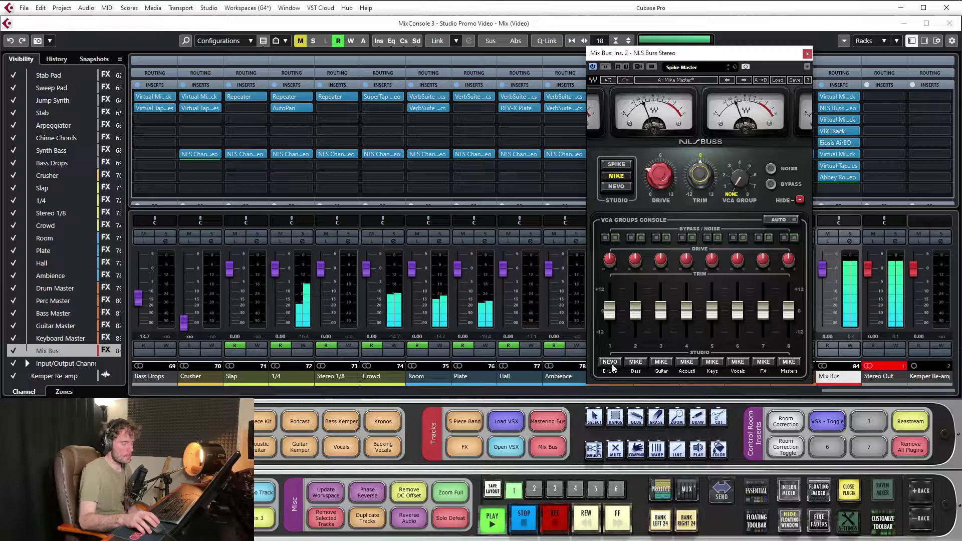
Try Spike for the Masters VCA group and Nevo for the NLS Buss itself, returning both to Mike
click(784, 362)
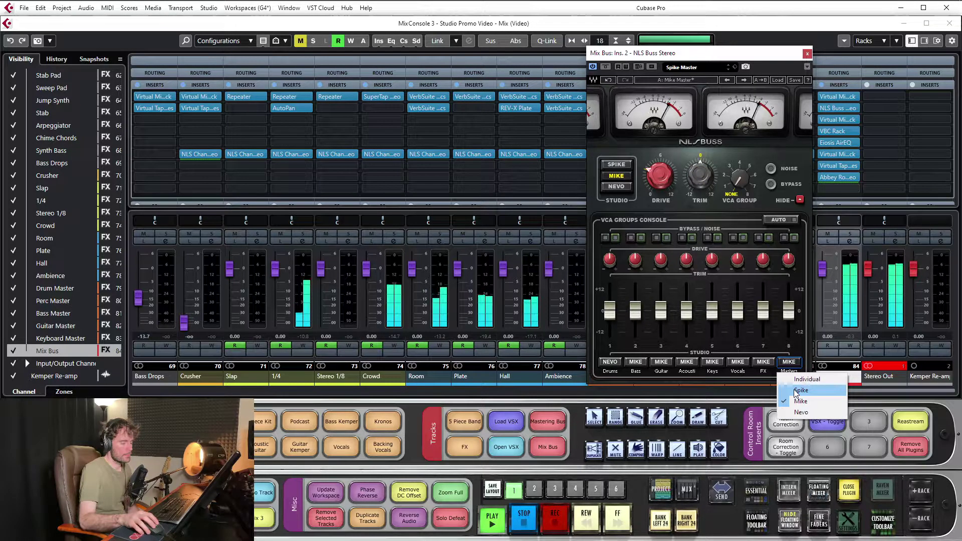
click(794, 390)
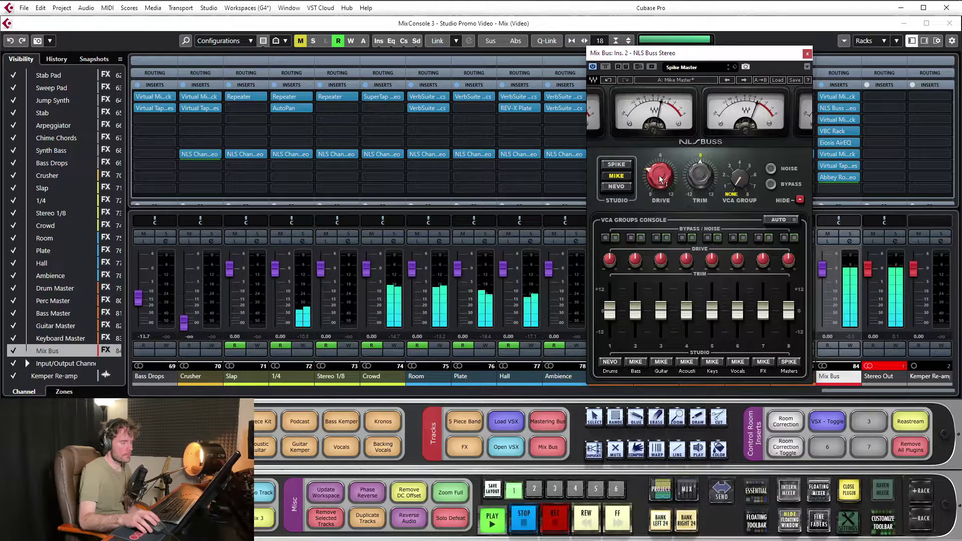
click(617, 187)
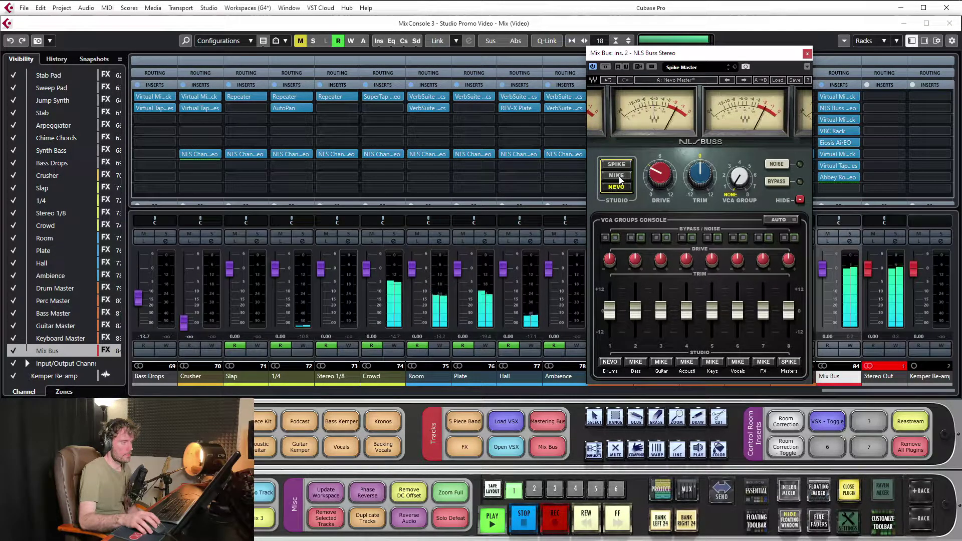
click(618, 176)
click(788, 362)
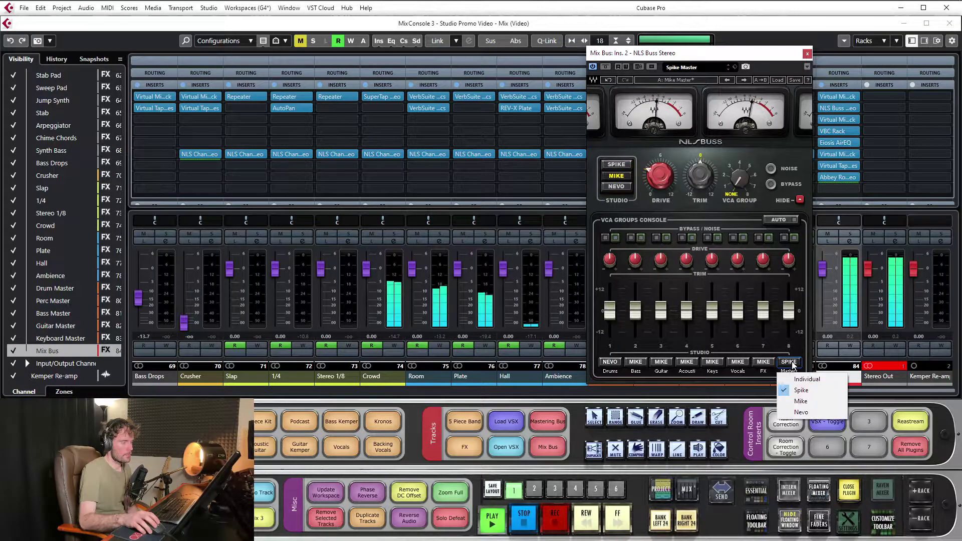
click(802, 401)
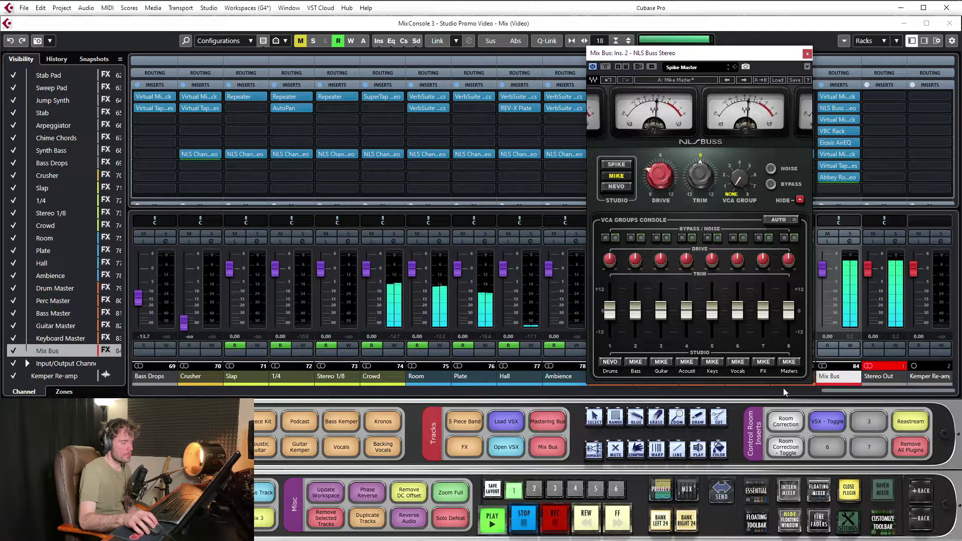
Set the studio of the FX, Vocals, Keys, Acoustic, Guitar, Bass and Drums VCA groups to Spike
click(763, 362)
click(775, 389)
click(737, 362)
click(745, 389)
click(711, 362)
click(722, 390)
click(686, 362)
click(696, 390)
click(661, 362)
click(671, 390)
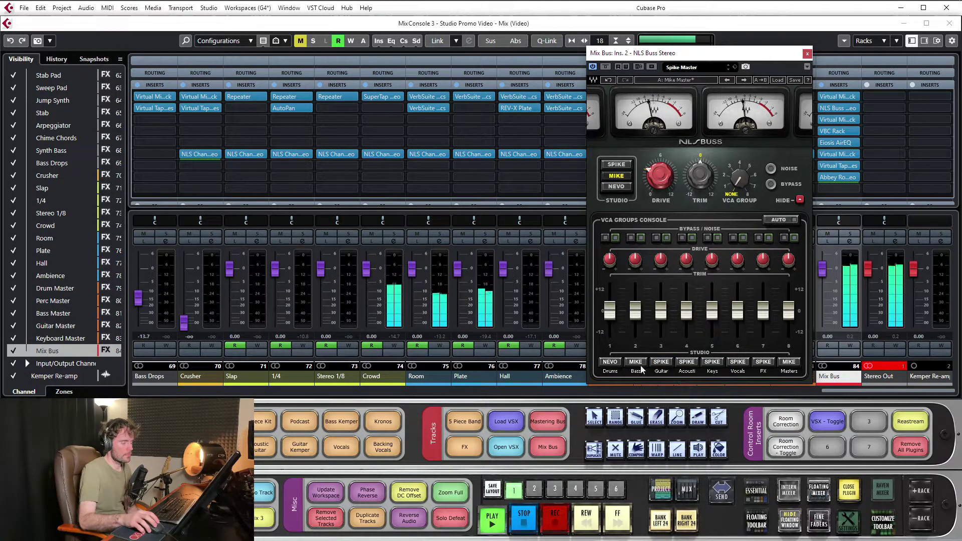
click(635, 361)
click(646, 390)
click(609, 362)
click(621, 390)
Audition Spike on the NLS Buss, return it to Mike, and raise its own Drive to 12
click(619, 166)
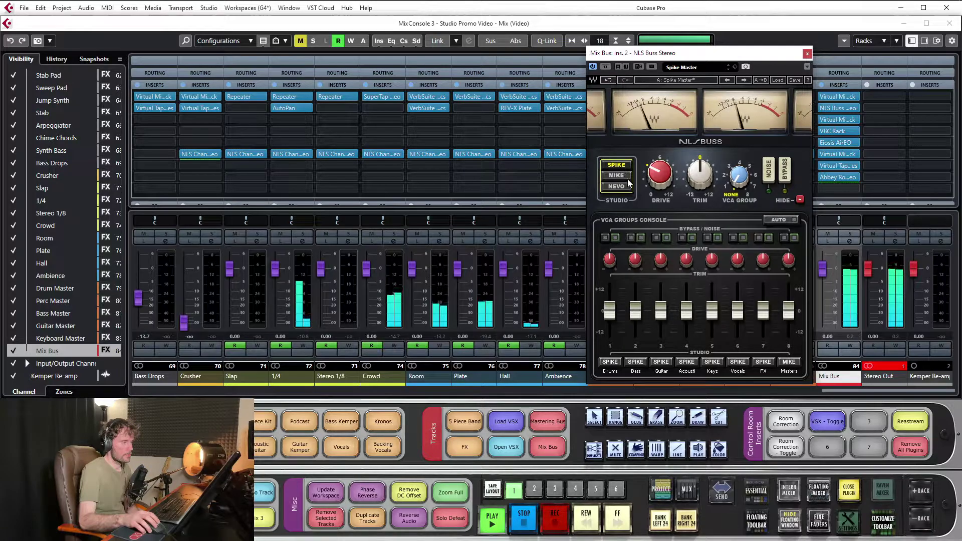
click(623, 175)
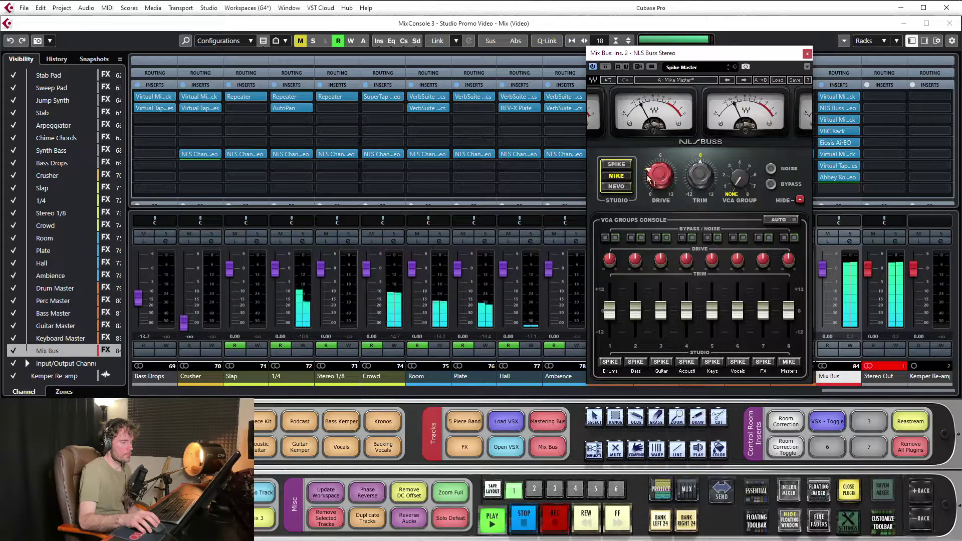
drag(659, 175, 659, 127)
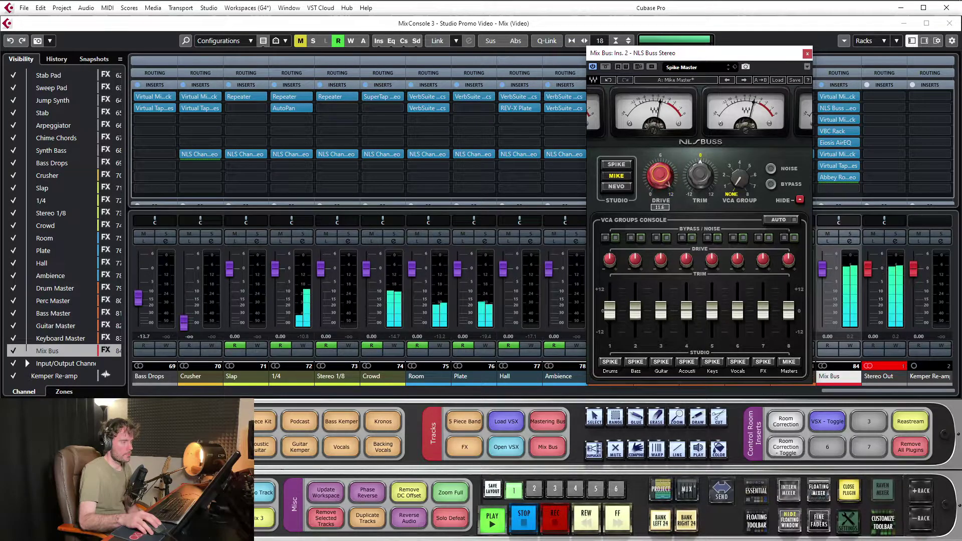
Compare the Nevo, Mike and Spike consoles on the driven NLS Buss during playback, ending on Mike, and stop playback
click(618, 187)
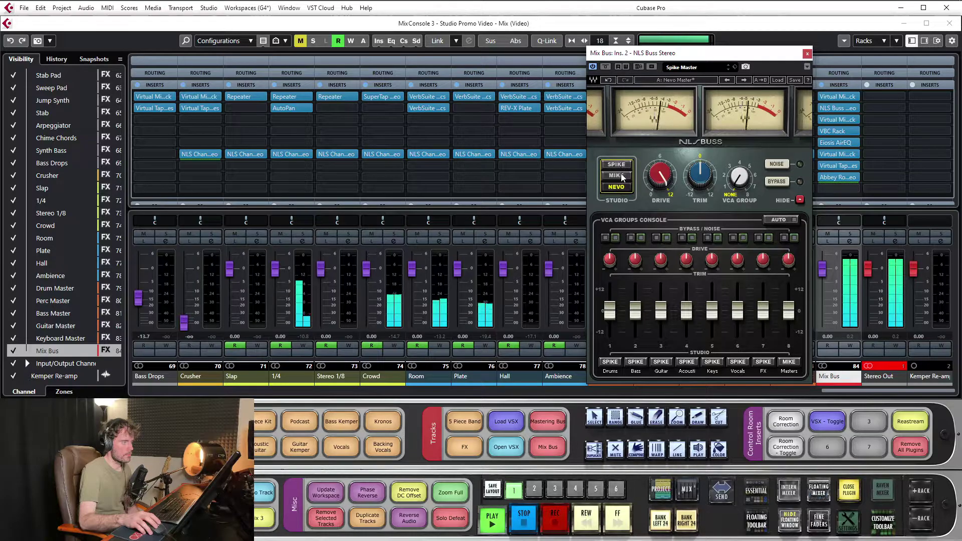
click(620, 176)
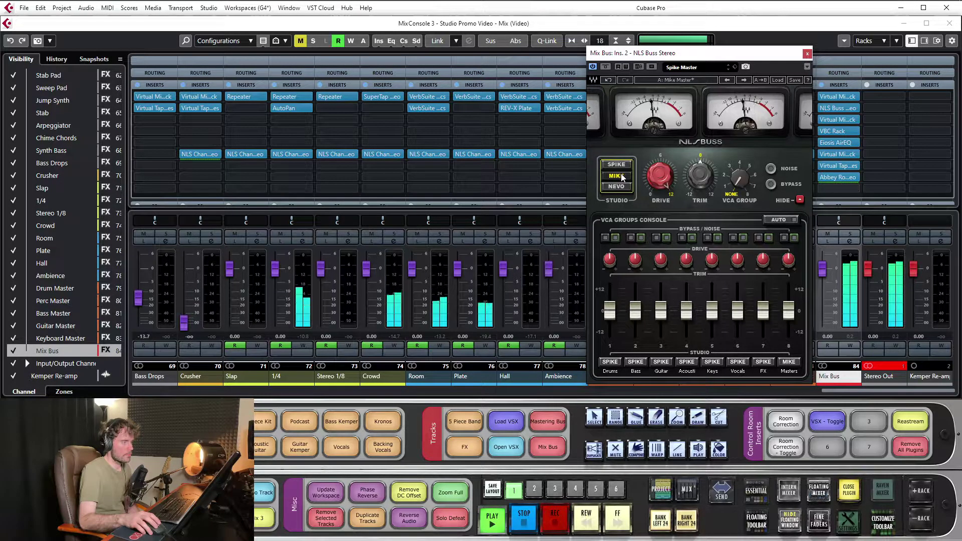
click(621, 165)
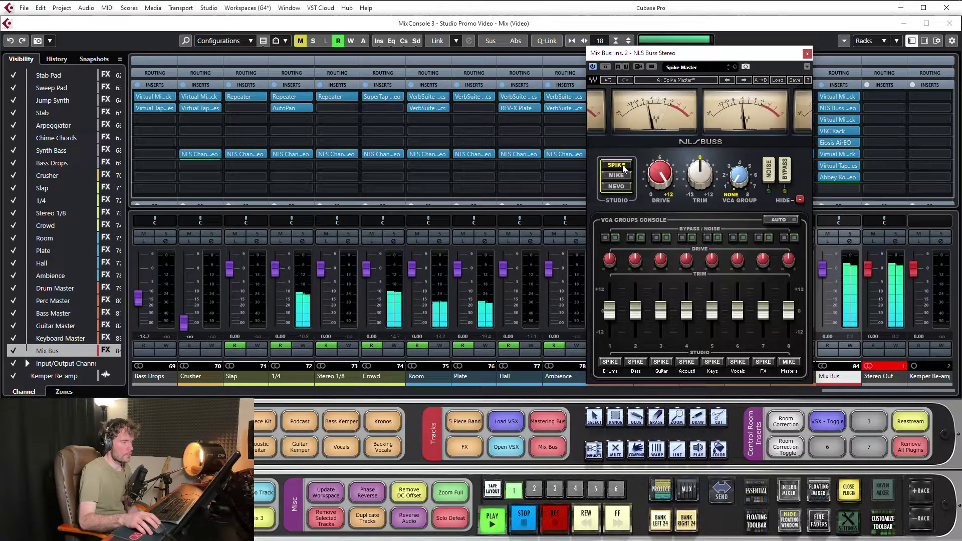
click(622, 176)
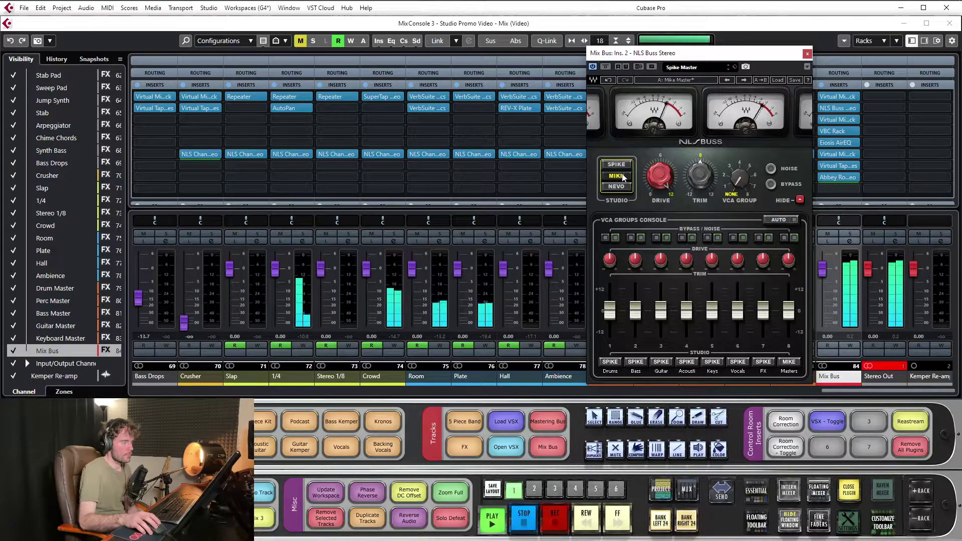
click(619, 188)
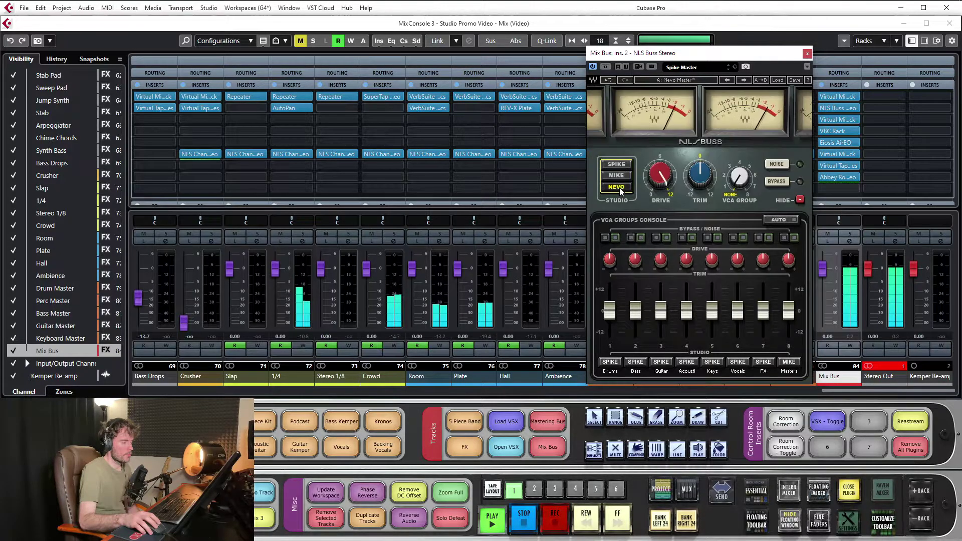
click(619, 178)
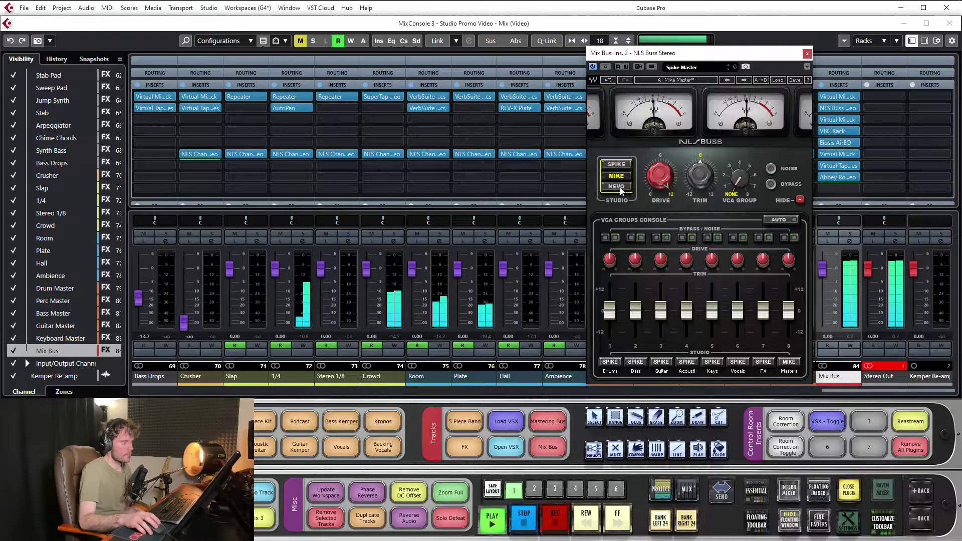
key(space)
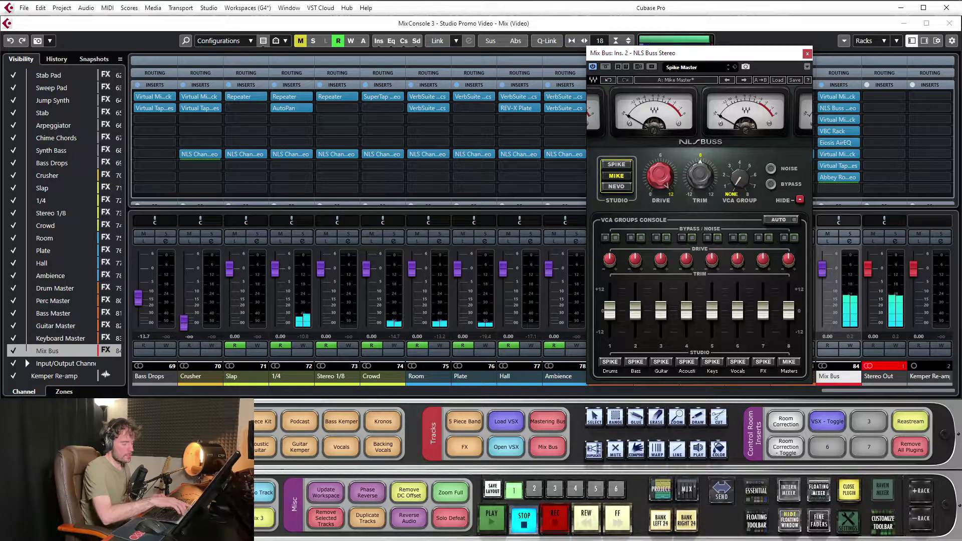
Compare the Nevo and Mike consoles on the NLS Buss at full Drive during playback, ending on Mike
click(616, 187)
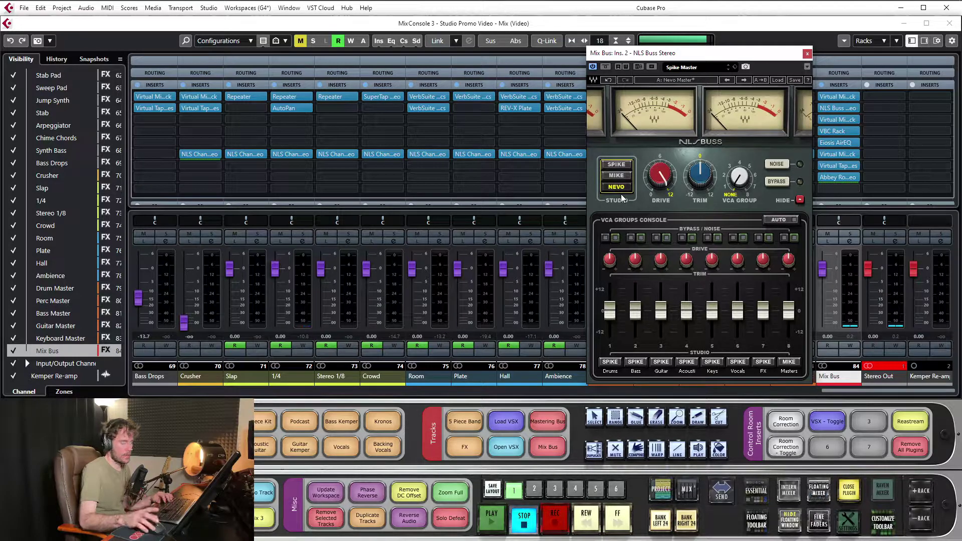
key(space)
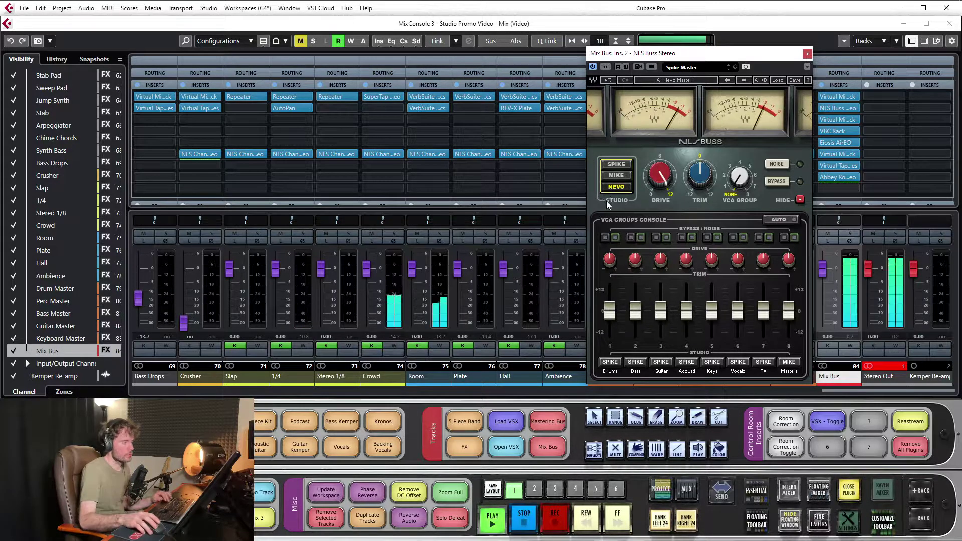
click(616, 177)
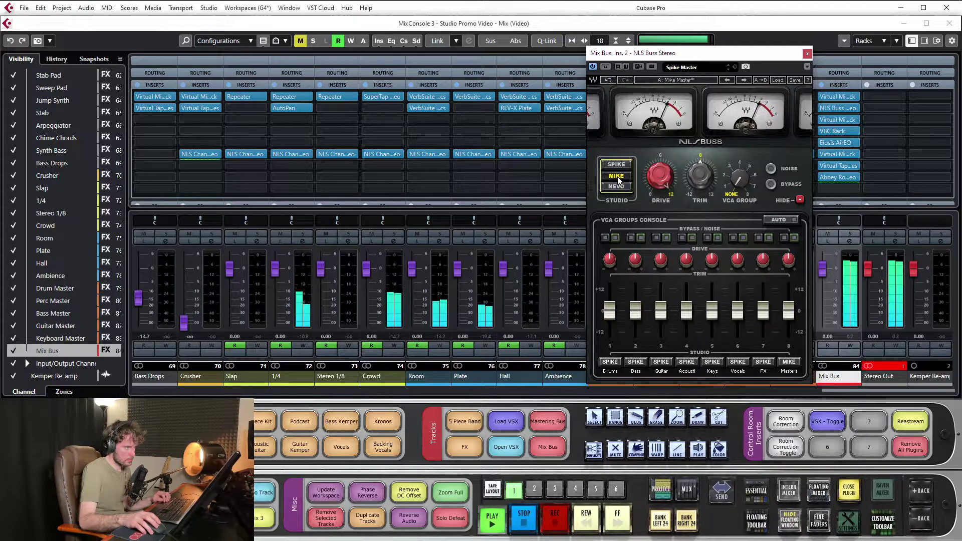
key(space)
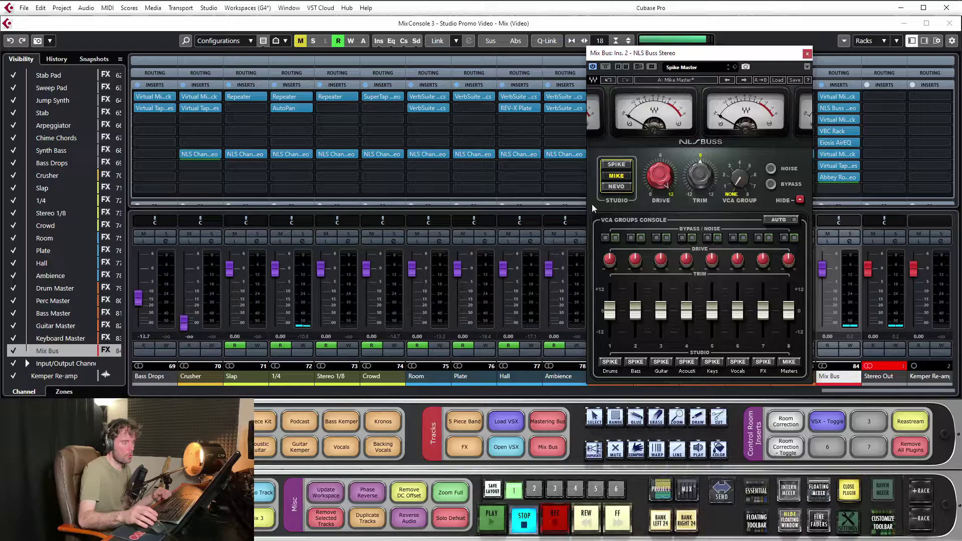
key(space)
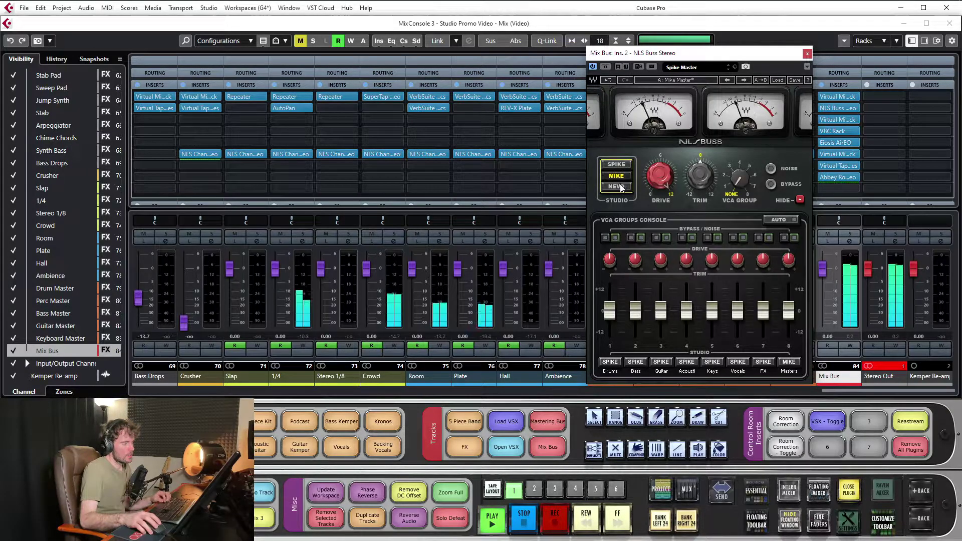
click(618, 187)
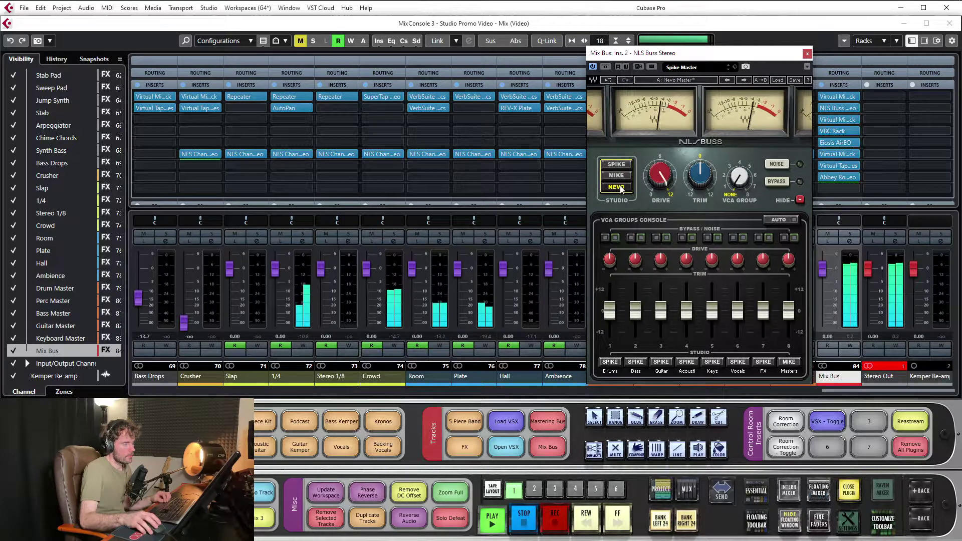
click(617, 176)
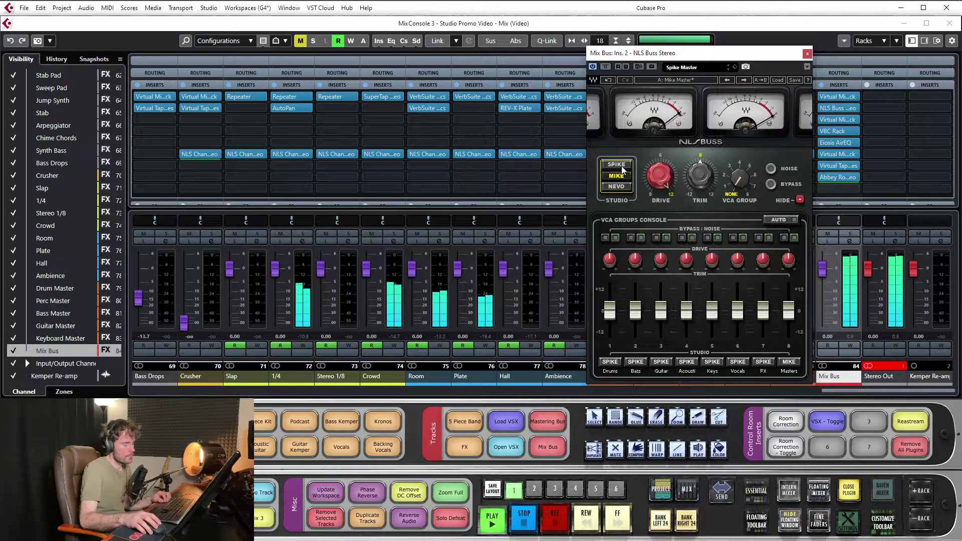
Lower the NLS Buss's Drive, audition the Spike console, and stop playback
mouse_move(659, 175)
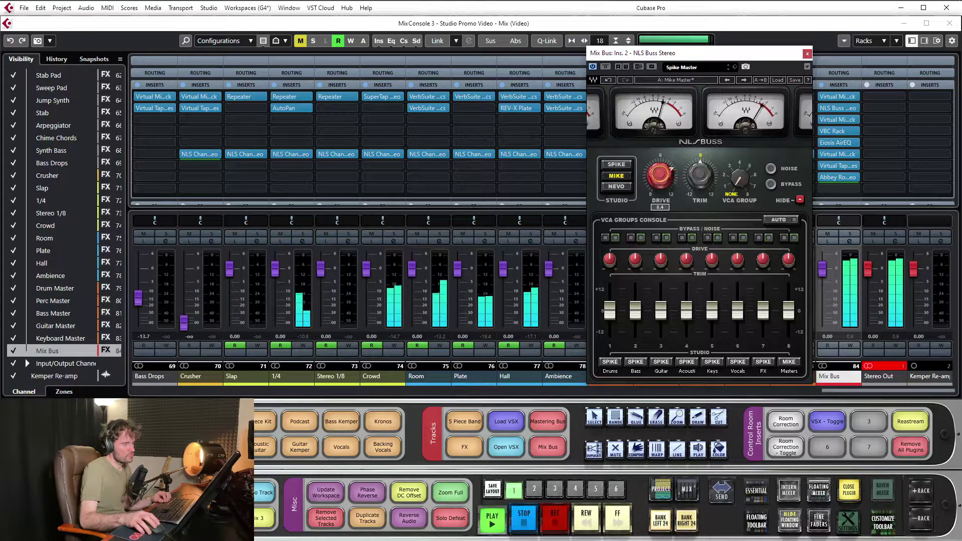
click(618, 166)
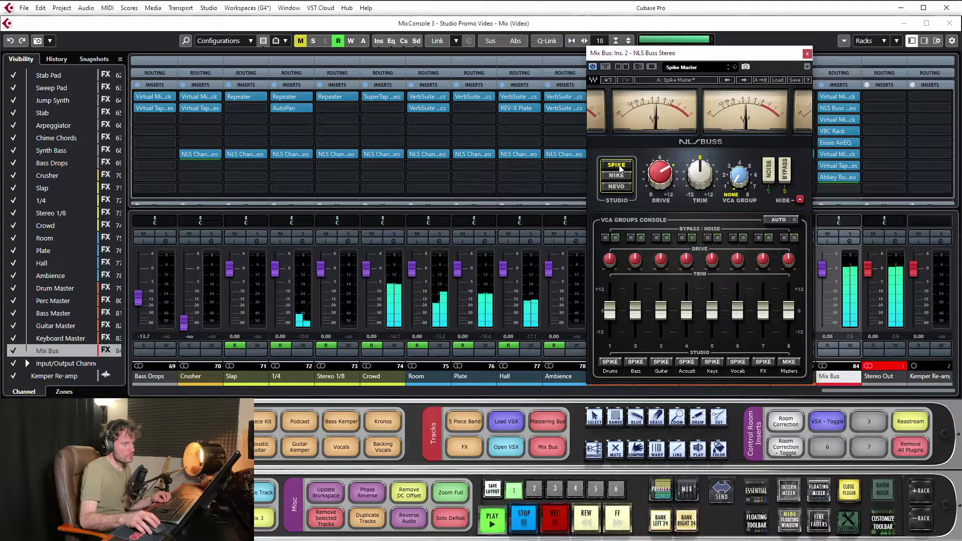
key(space)
Move the NLS Buss window clear of the master channels and audition Mike and Nevo at the reduced Drive, stopping playback on Nevo
drag(677, 48, 512, 54)
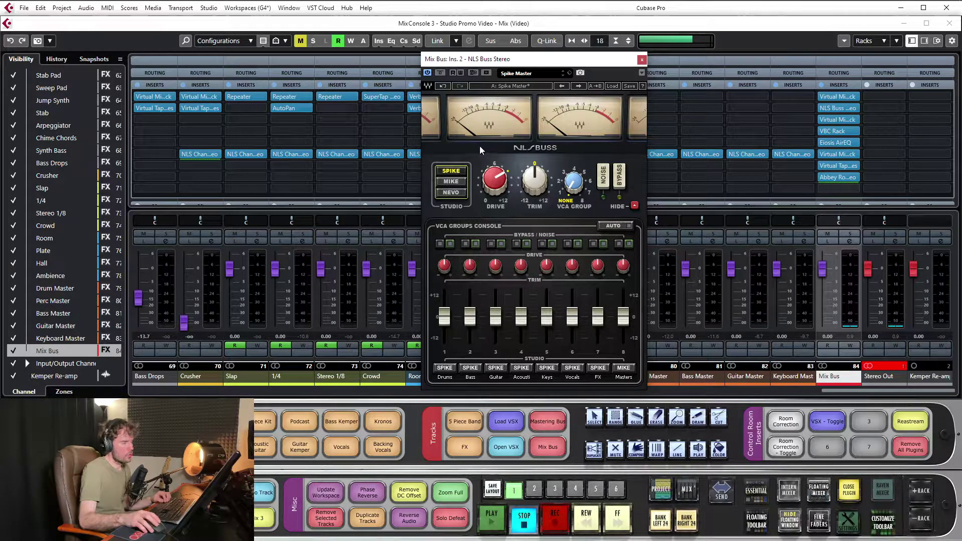
click(457, 182)
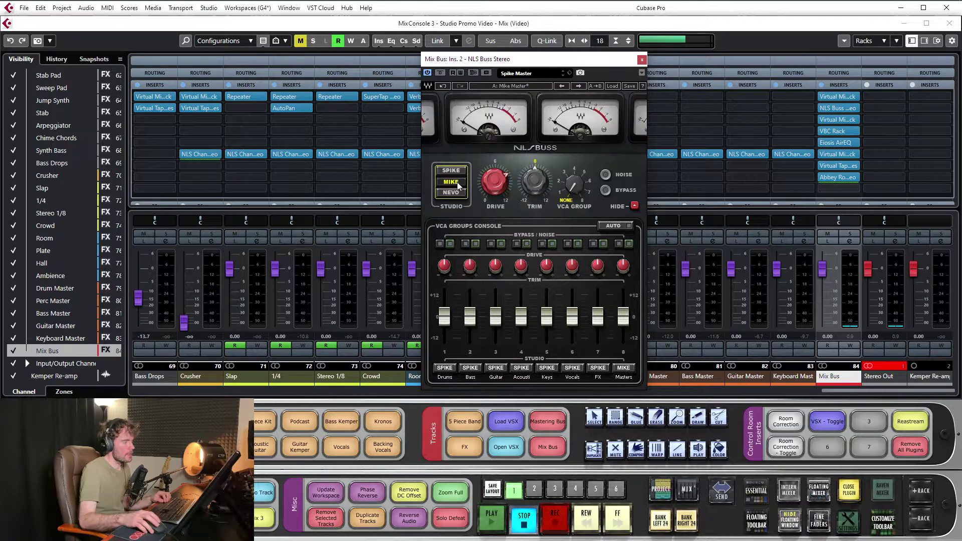
drag(555, 65, 567, 60)
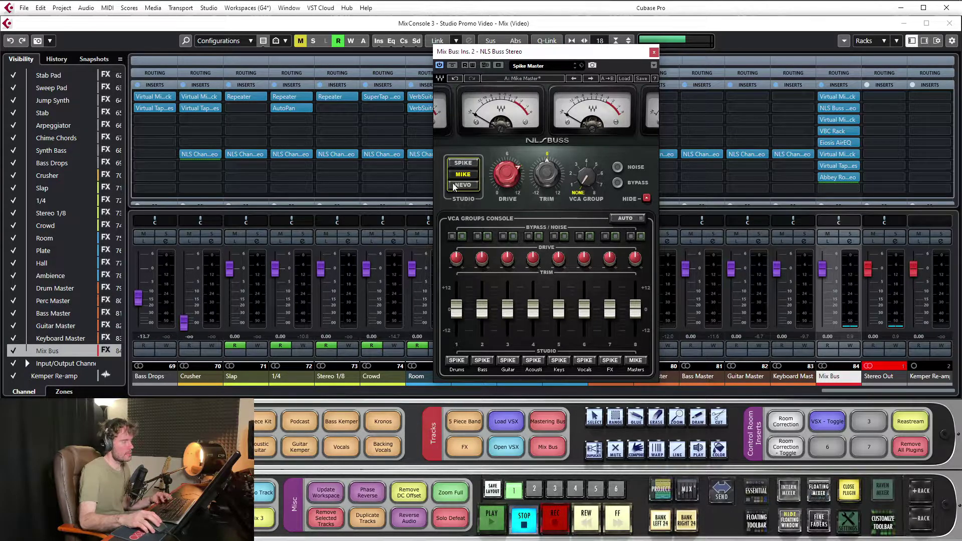
key(space)
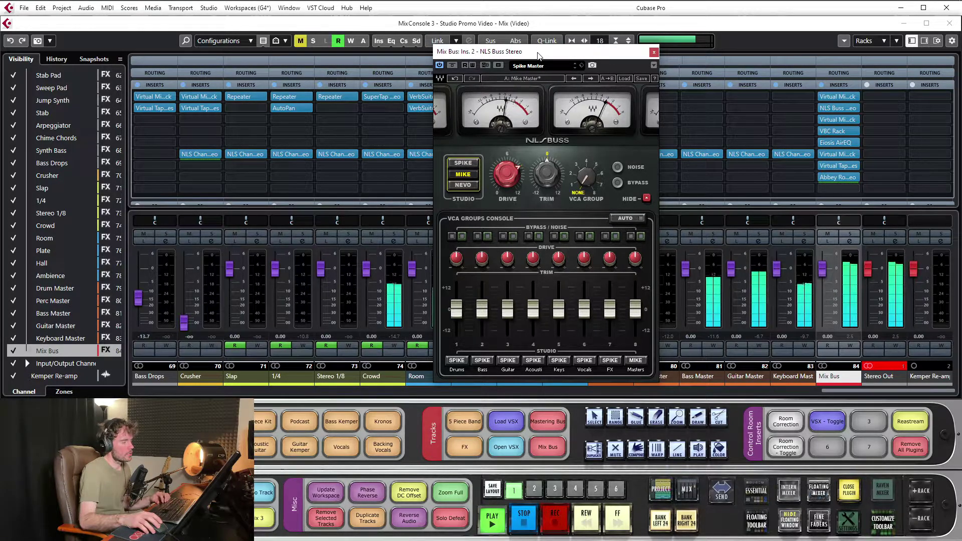
key(space)
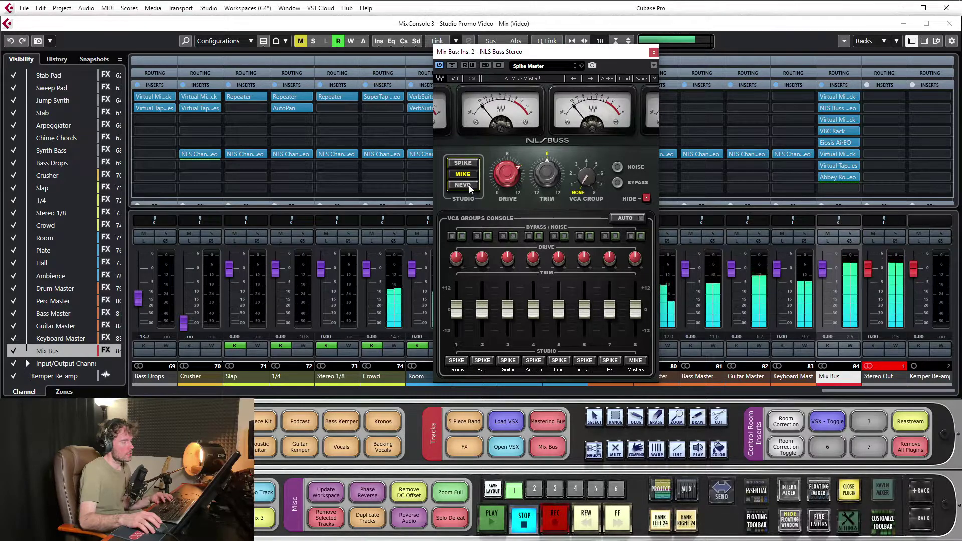
key(space)
click(463, 185)
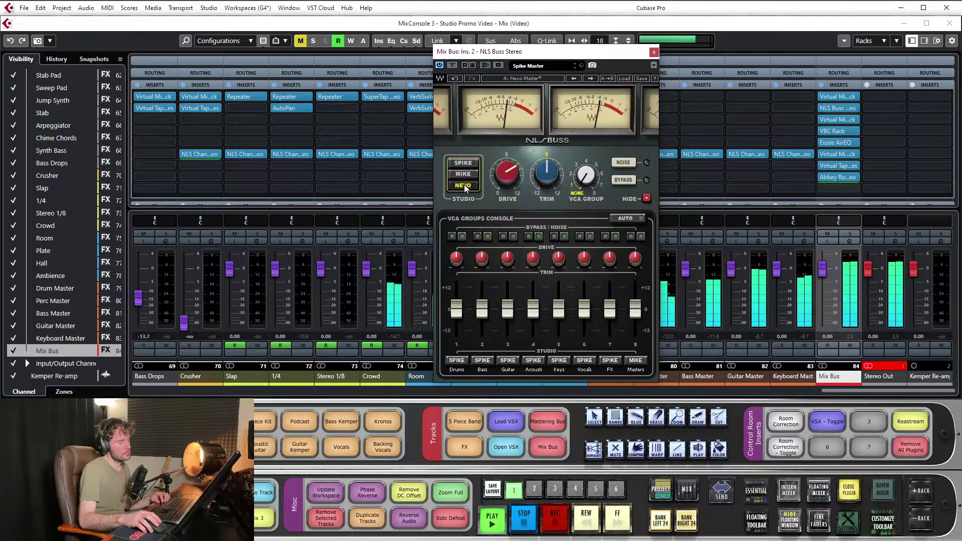
key(space)
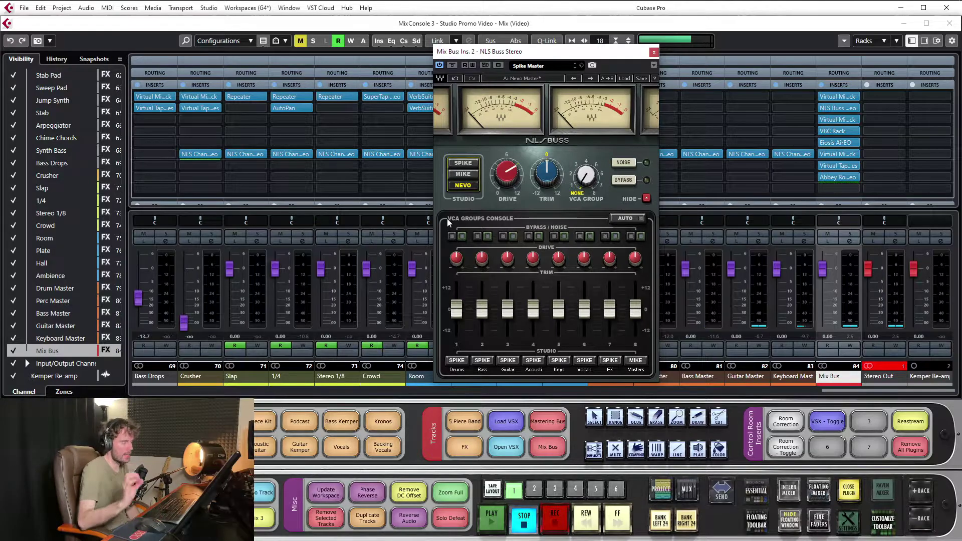
Cycle the stopped NLS Buss through Spike, Mike and Nevo, settle on Mike, and reposition its window
click(465, 165)
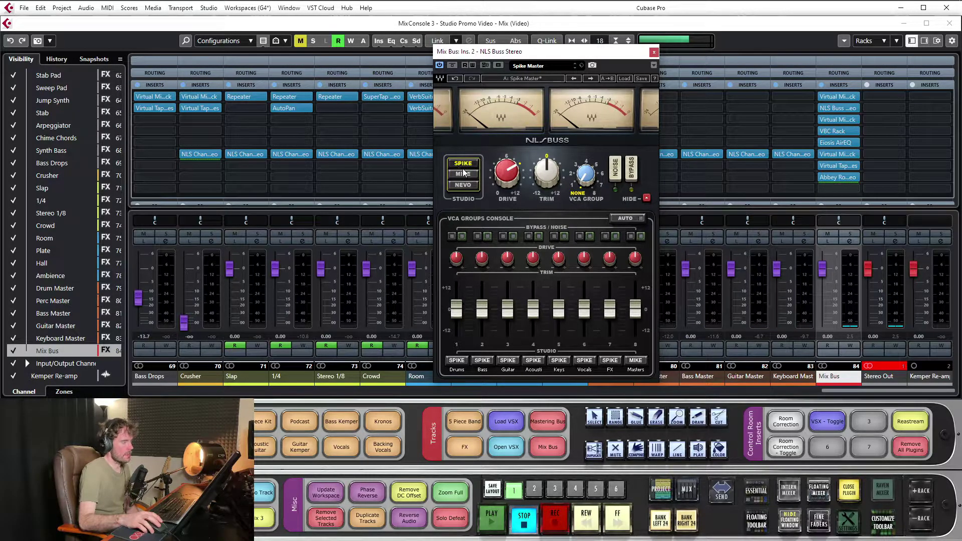
click(462, 175)
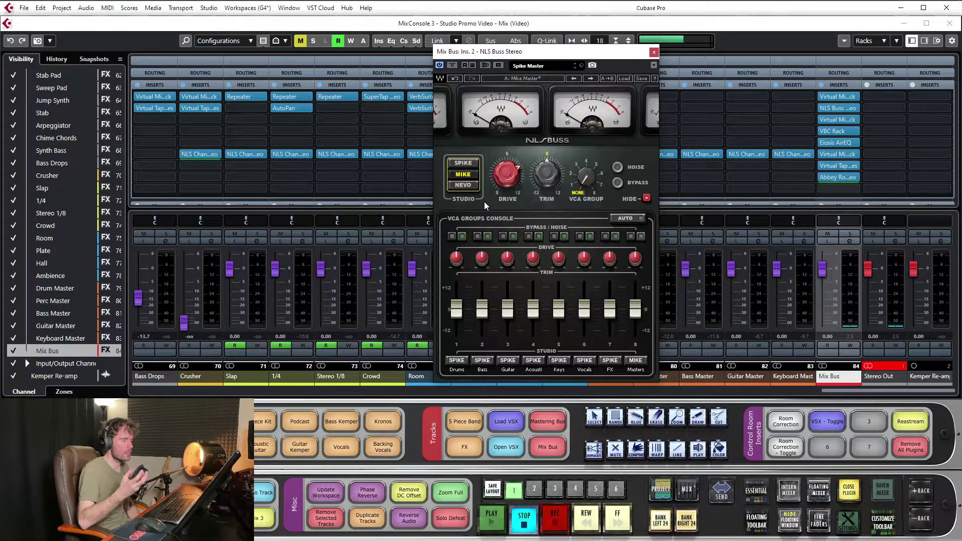
click(462, 185)
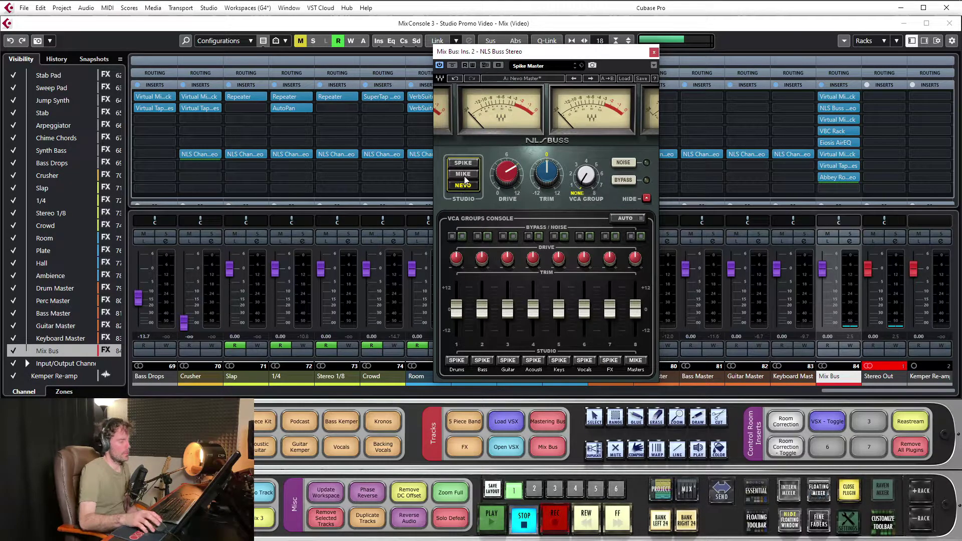
click(463, 174)
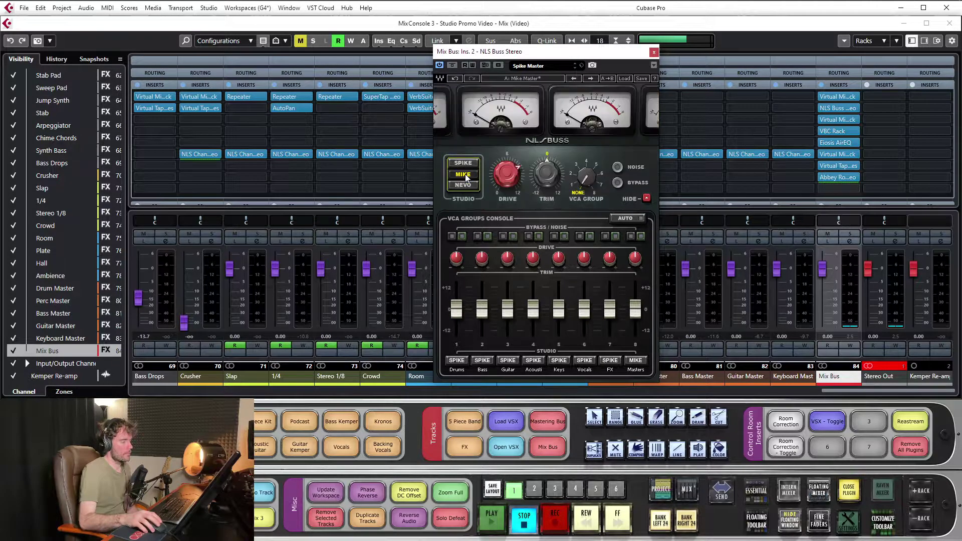
click(635, 361)
click(635, 346)
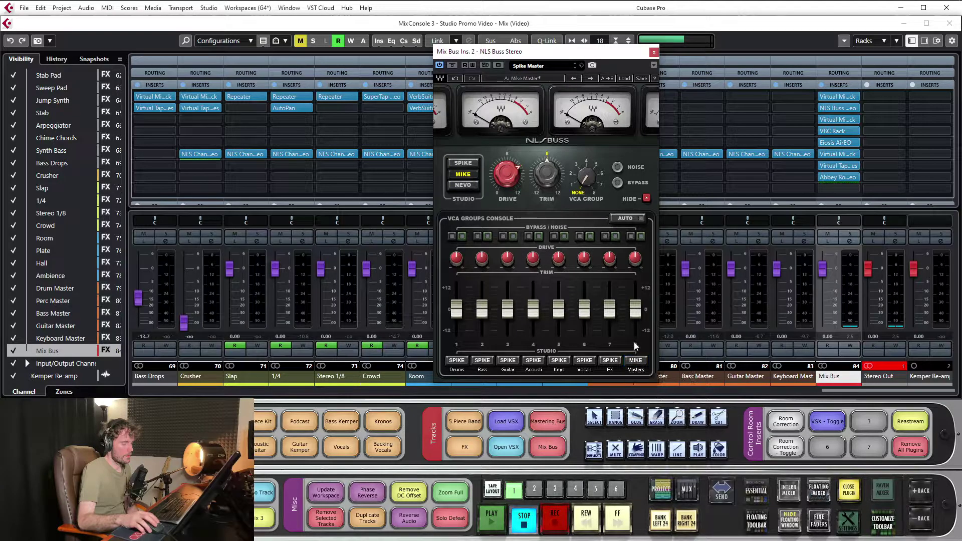
drag(532, 55, 554, 53)
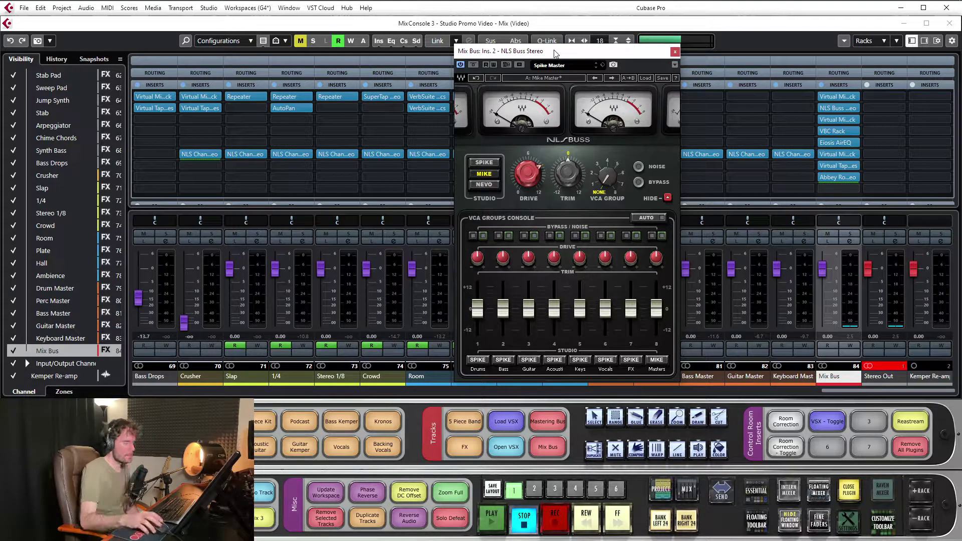
drag(570, 55, 557, 42)
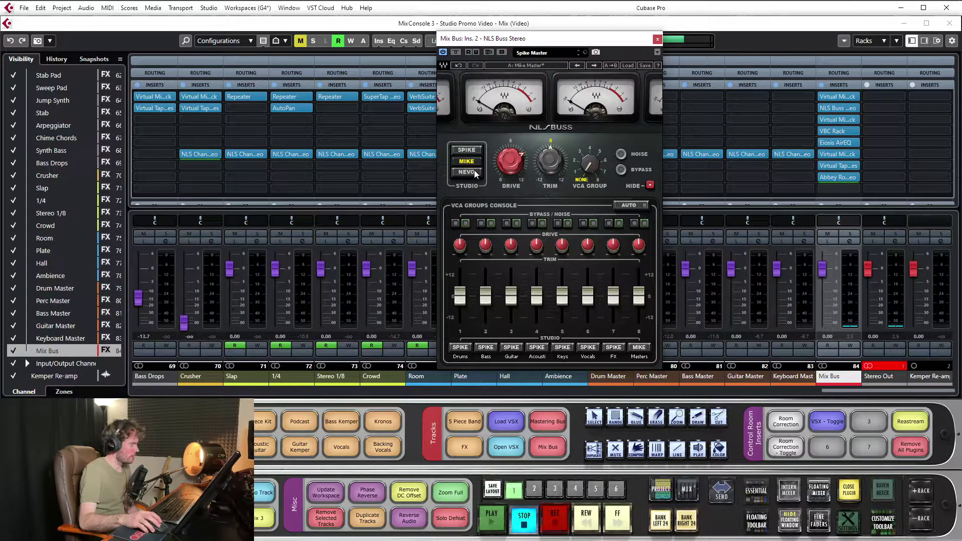
Reset the NLS Buss's Drive to 0 and set the Masters VCA group to Nevo and the FX and Vocals groups to Mike
drag(511, 156, 511, 202)
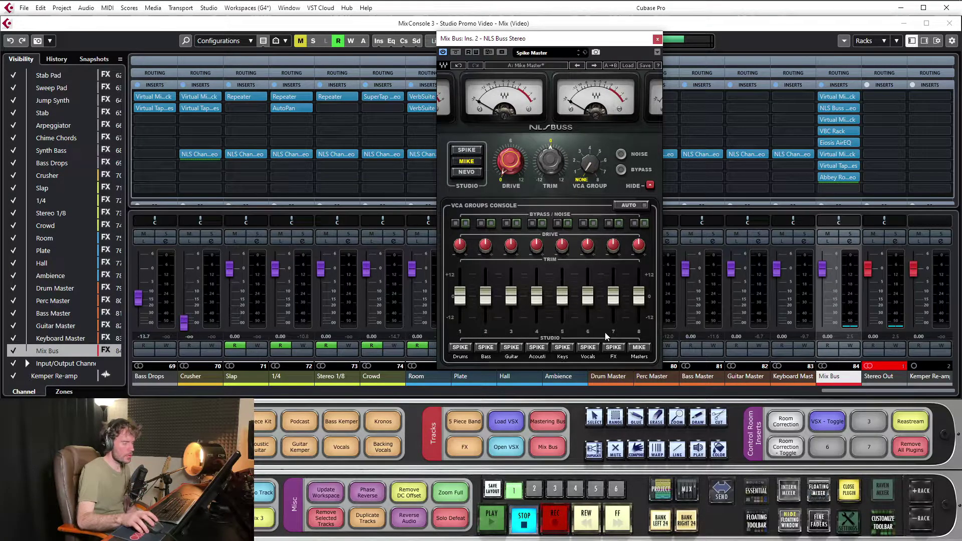
click(639, 347)
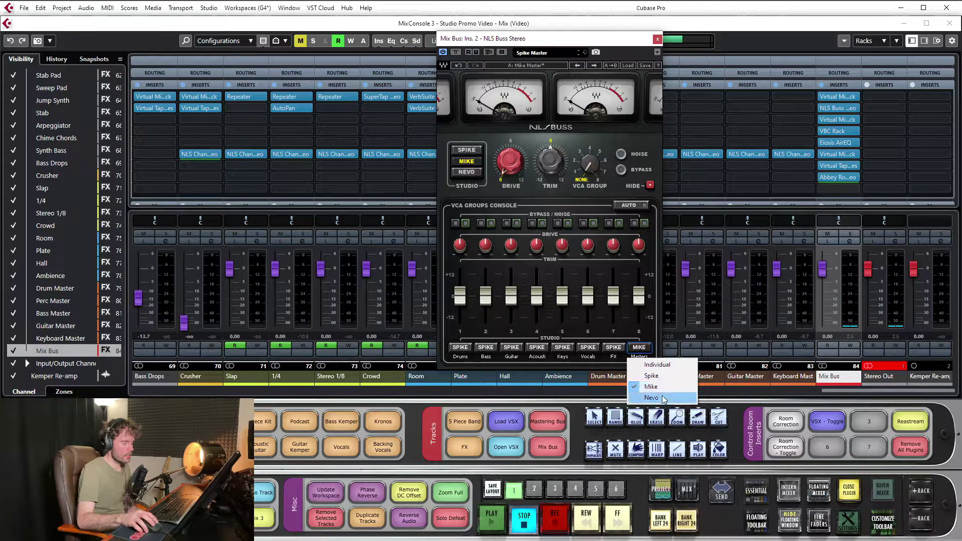
click(661, 394)
click(614, 347)
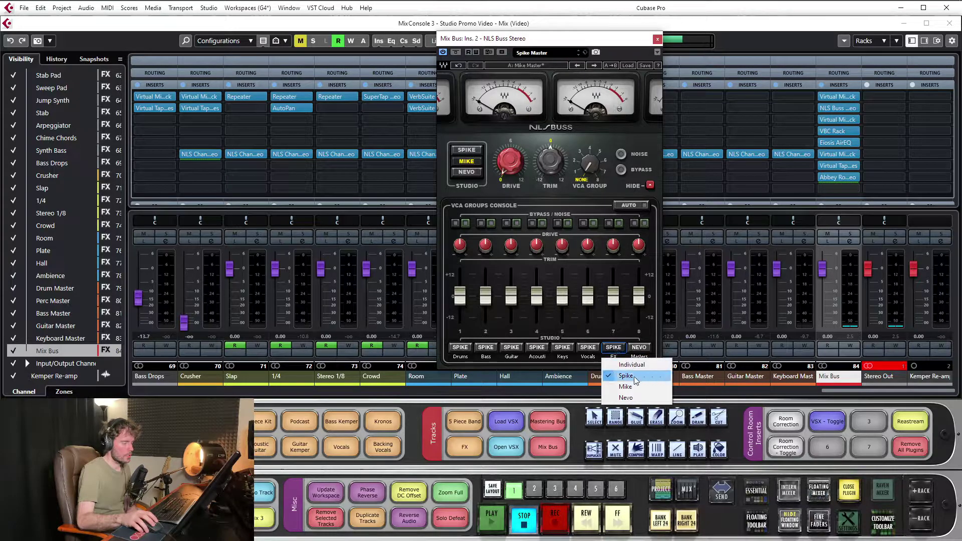
click(632, 383)
click(588, 348)
click(610, 384)
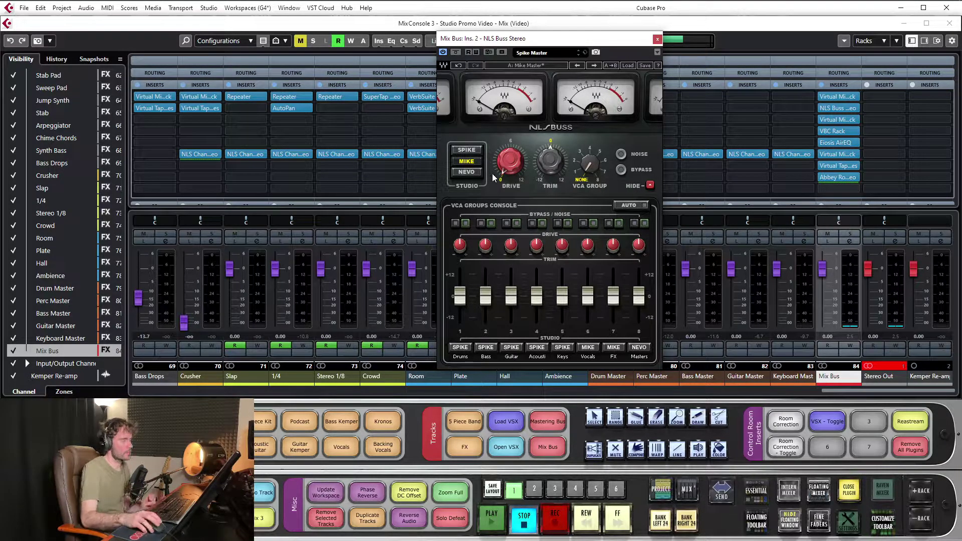
Close the NLS Buss and open the Virtual Mix Rack in the Mix Bus's first insert
drag(524, 40, 473, 86)
click(623, 74)
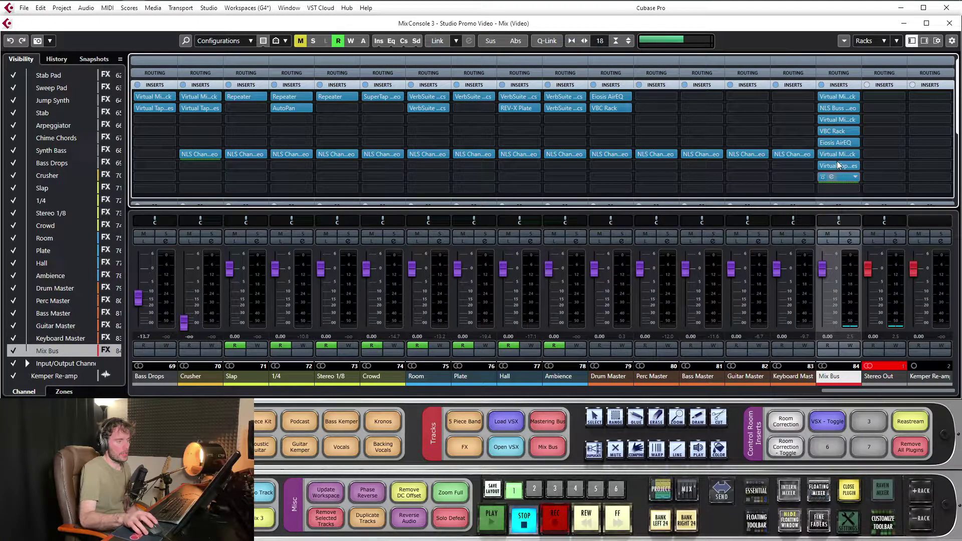
click(836, 95)
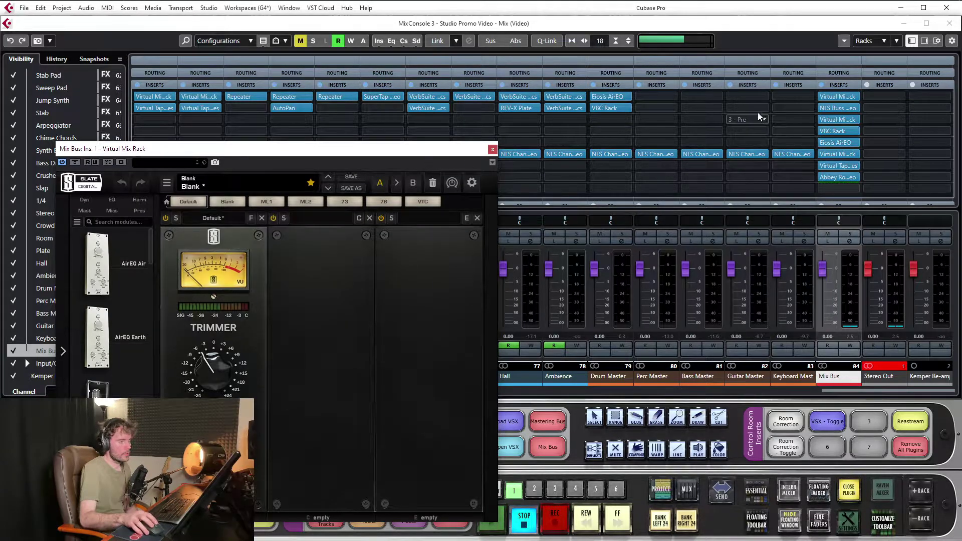
Open the Virtual Mix Rack in the Mix Bus's third insert and add a VCC Channel module between Trimmer and VCC MixBuss
click(834, 120)
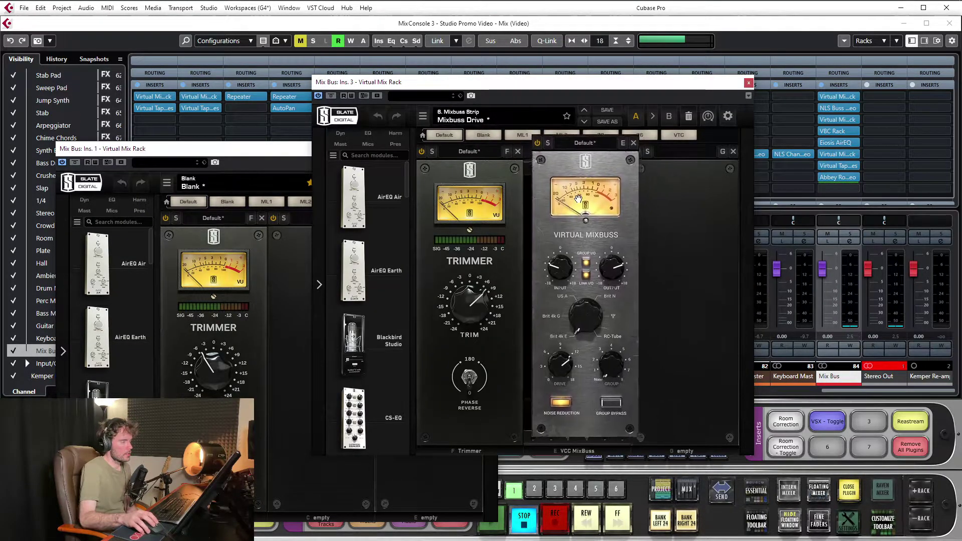
scroll(341, 337, down, 10)
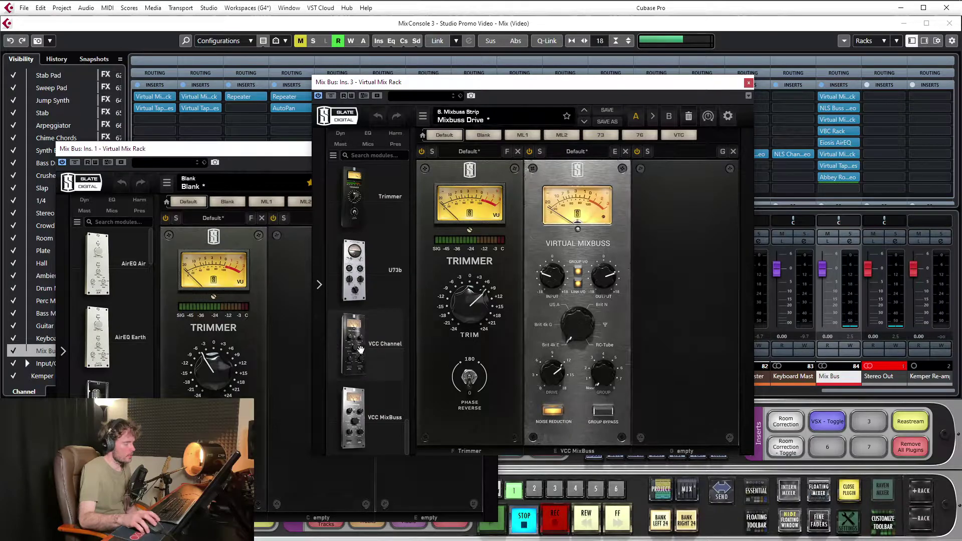
drag(372, 361, 577, 300)
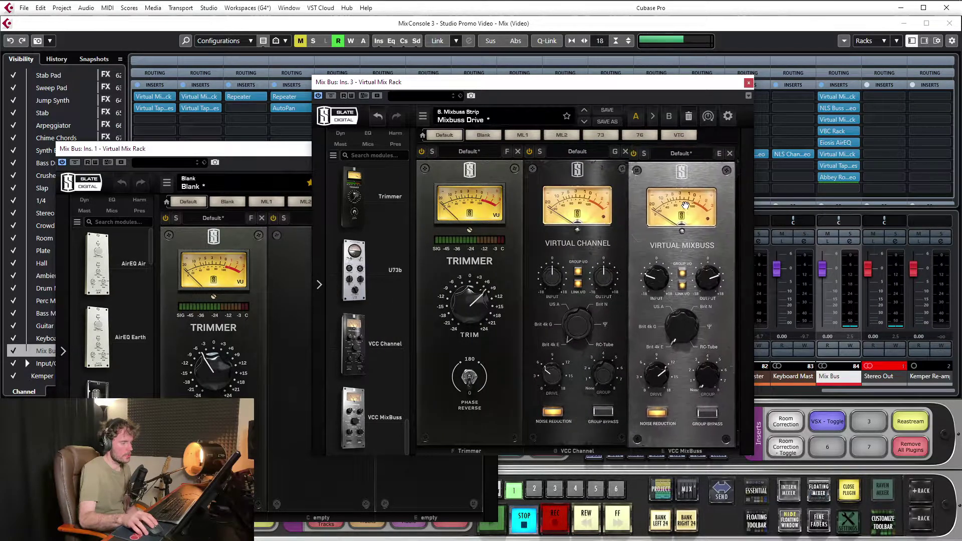
Reopen the Mix Bus's NLS Buss, open the Bass Master's NLS Channel, and arrange both beside the Virtual Mix Rack
drag(645, 83, 432, 96)
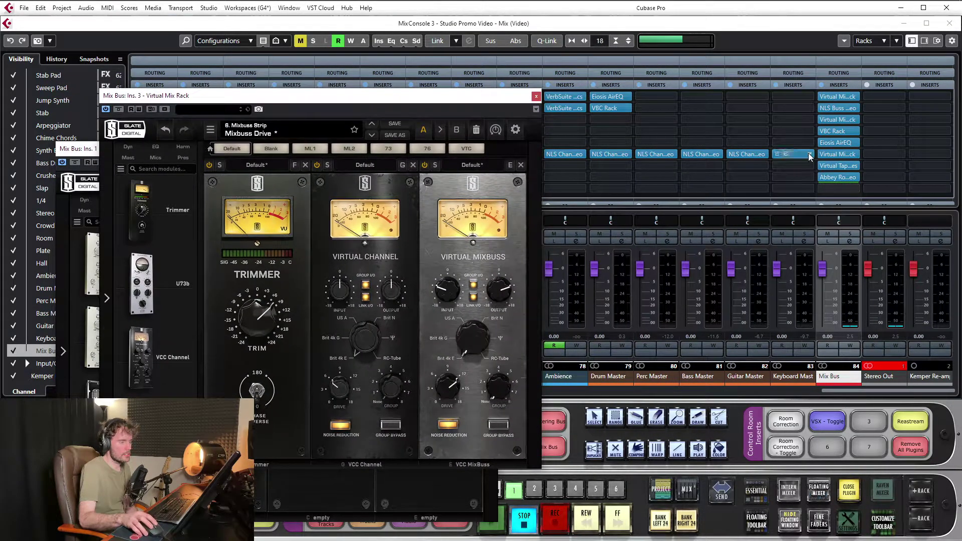
click(839, 107)
drag(556, 74, 887, 23)
click(701, 154)
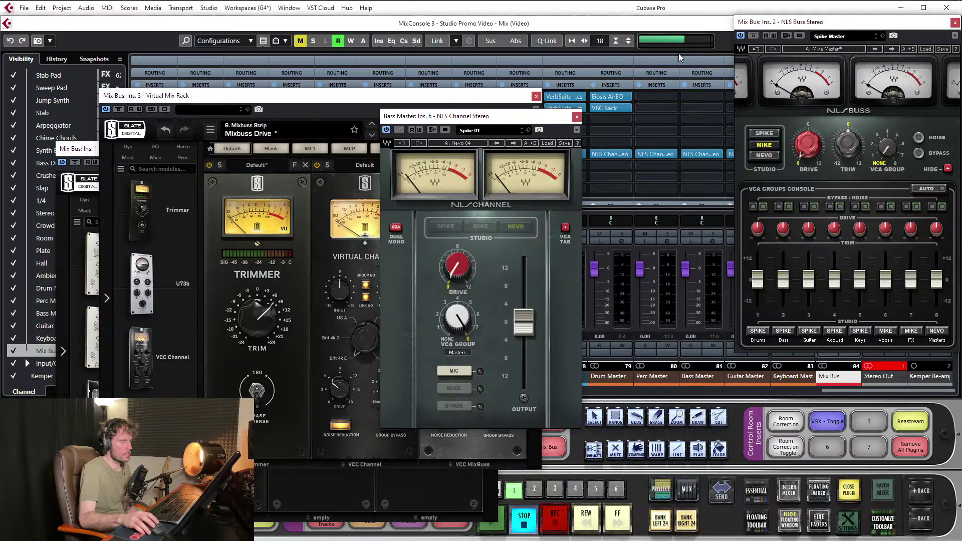
drag(481, 116, 636, 23)
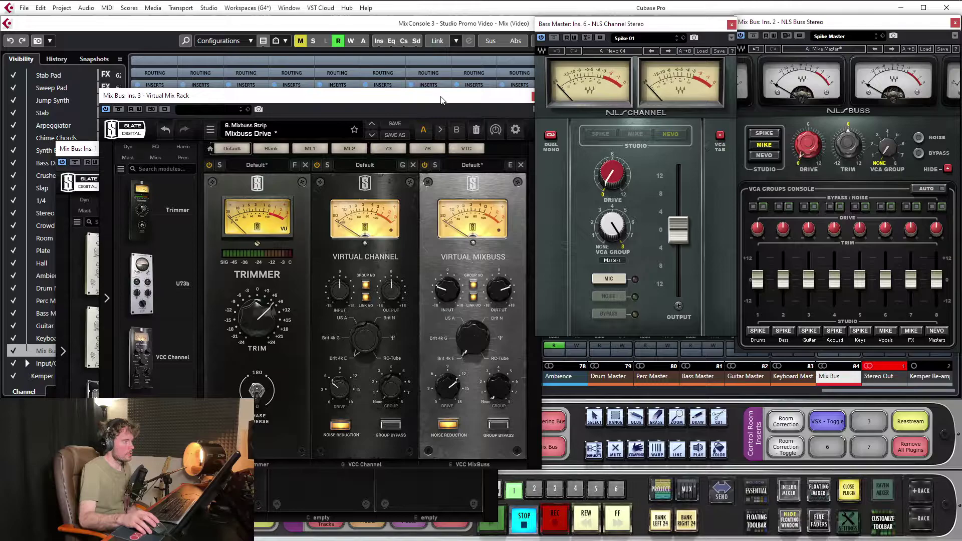
Reposition the Virtual Mix Rack, try Brit 4k G on its Virtual Channel module and return the selector to Brit 4k E
drag(441, 99, 422, 37)
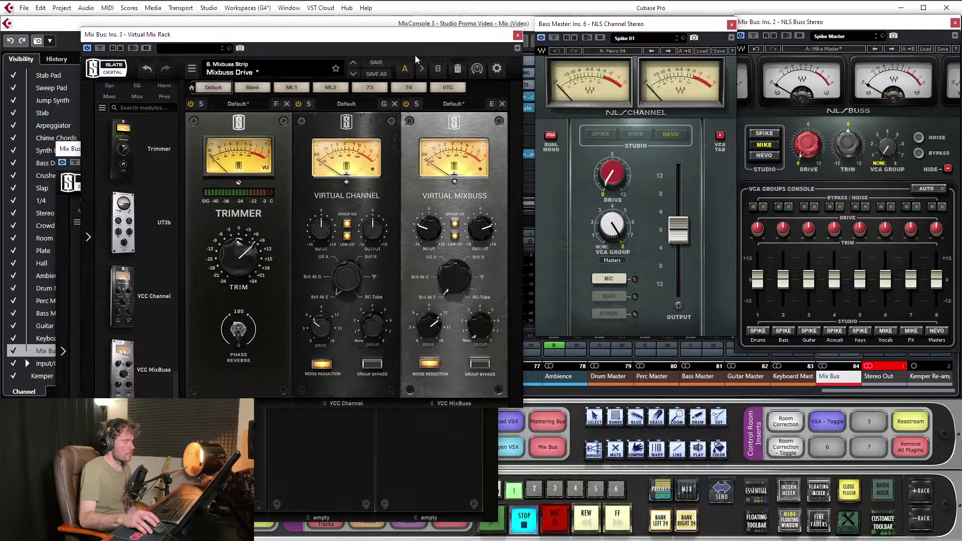
click(321, 284)
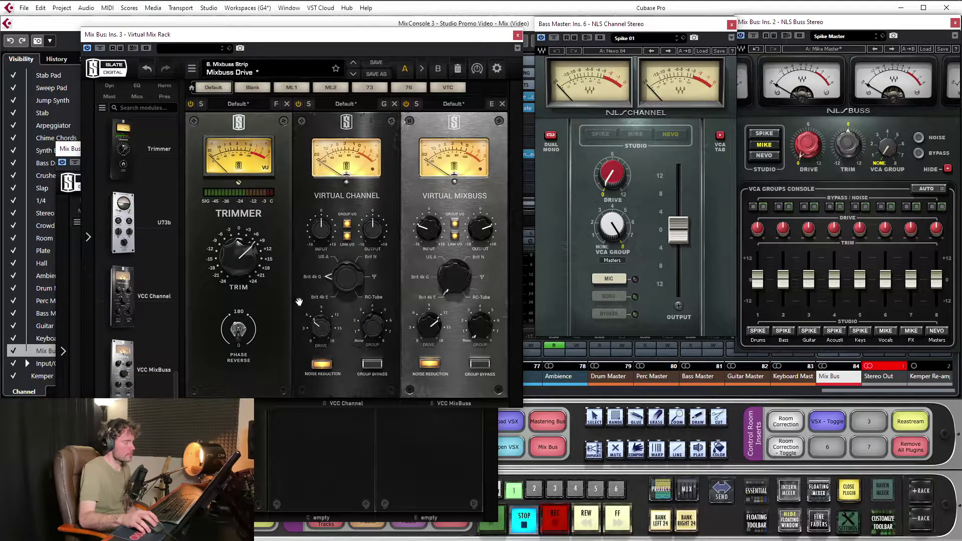
click(316, 304)
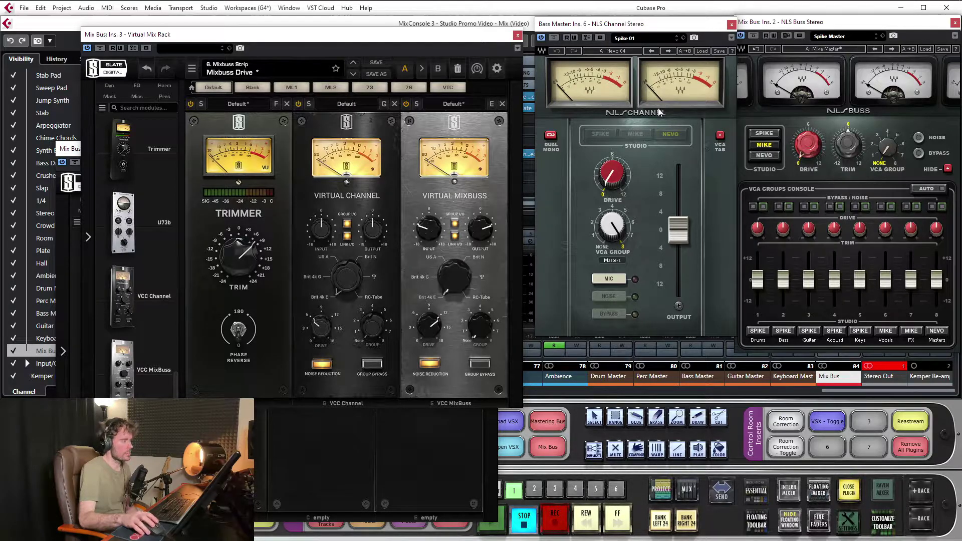
Examine the factory channel presets for the Spike, Mike and Nevo consoles in the Bass Master's NLS Channel
drag(668, 27, 669, 38)
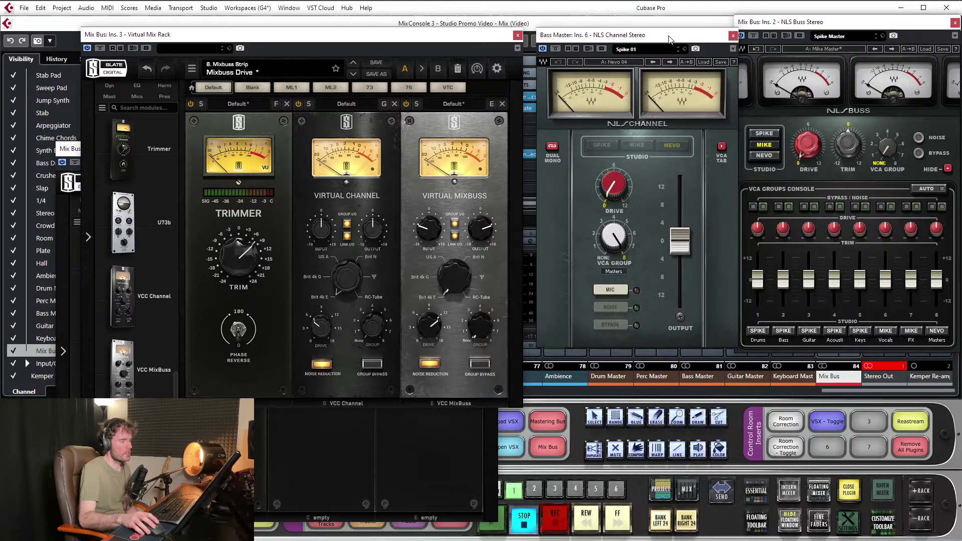
click(714, 62)
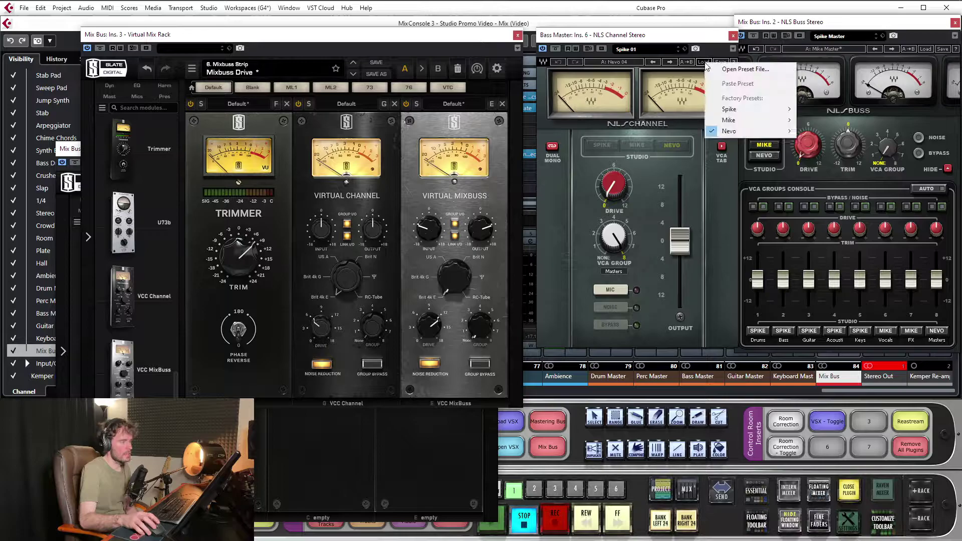
mouse_move(727, 132)
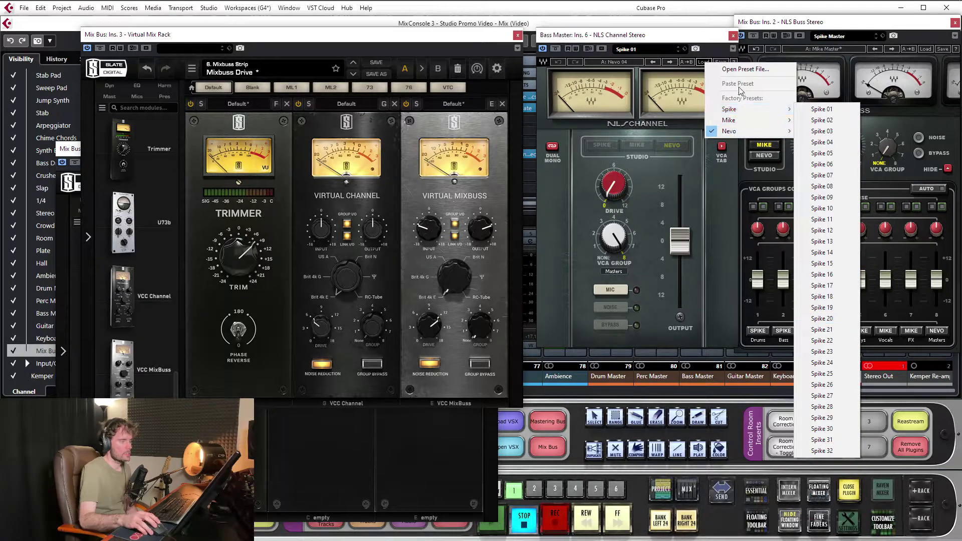
click(700, 42)
drag(699, 40, 695, 36)
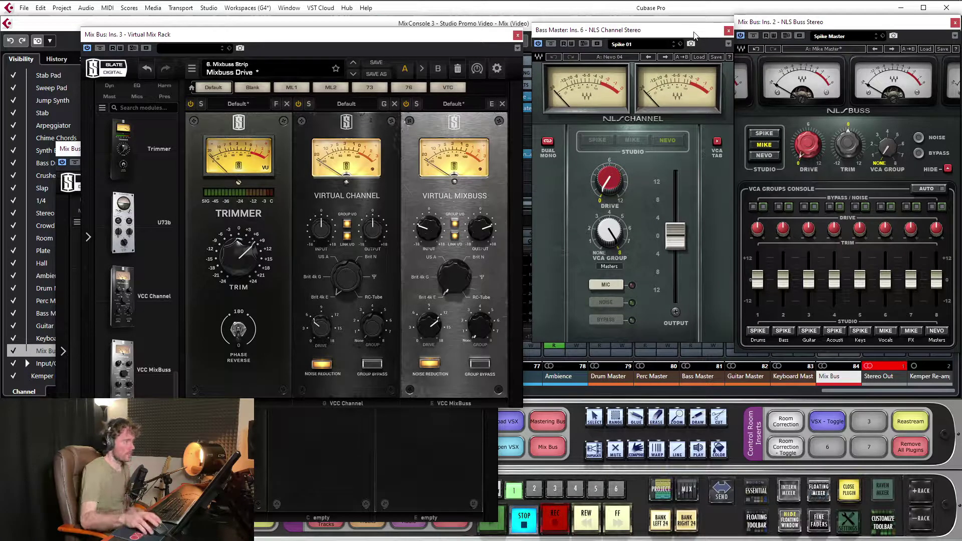
Rearrange the NLS windows and remove the VCC Channel module from the Virtual Mix Rack in the Mix Bus's third insert
click(518, 35)
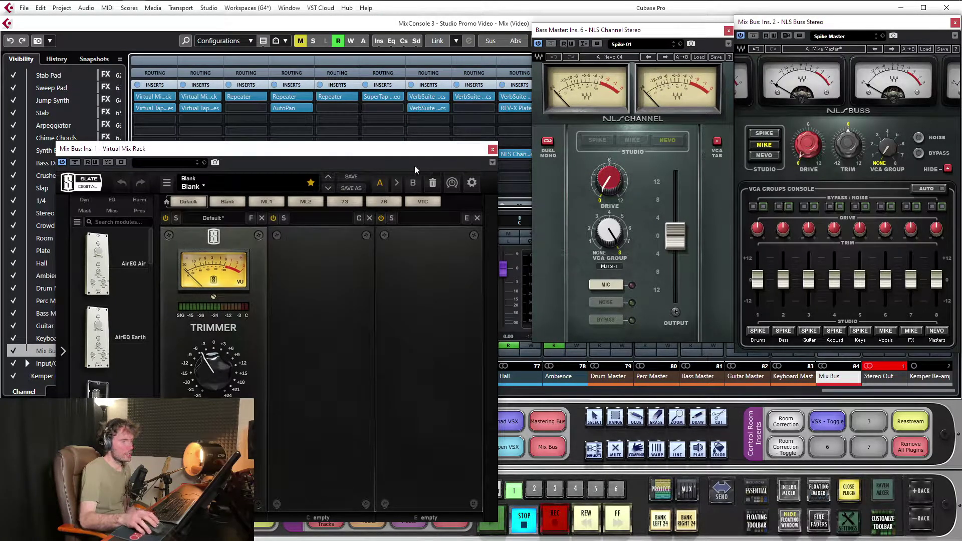
drag(666, 36, 623, 108)
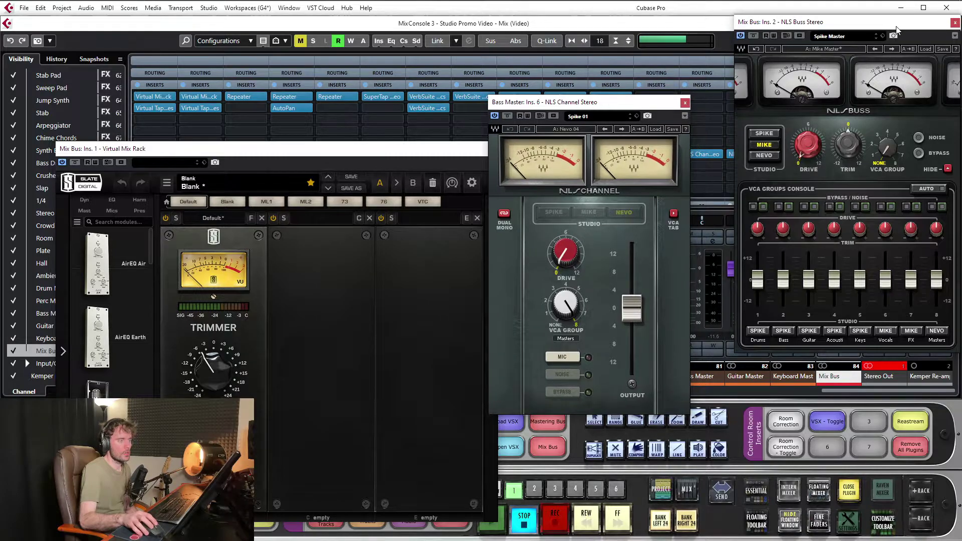
drag(852, 22, 762, 182)
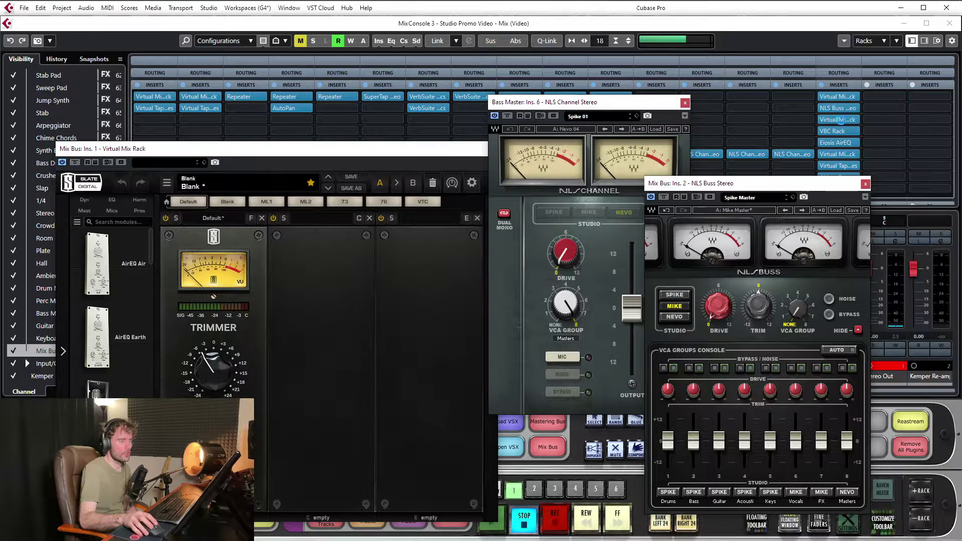
click(852, 120)
drag(354, 145, 148, 155)
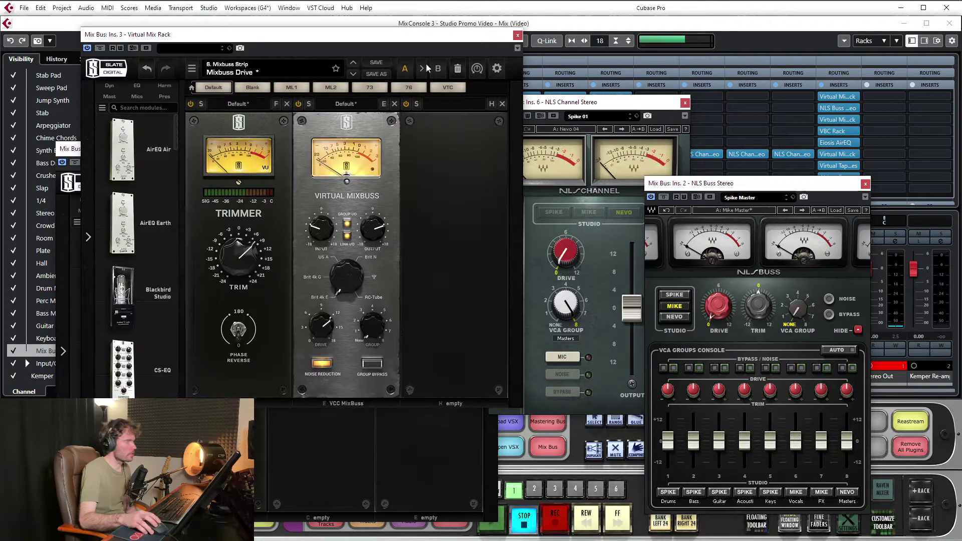
Close both Virtual Mix Racks, the Bass Master's NLS Channel and the Mix Bus's NLS Buss
click(518, 35)
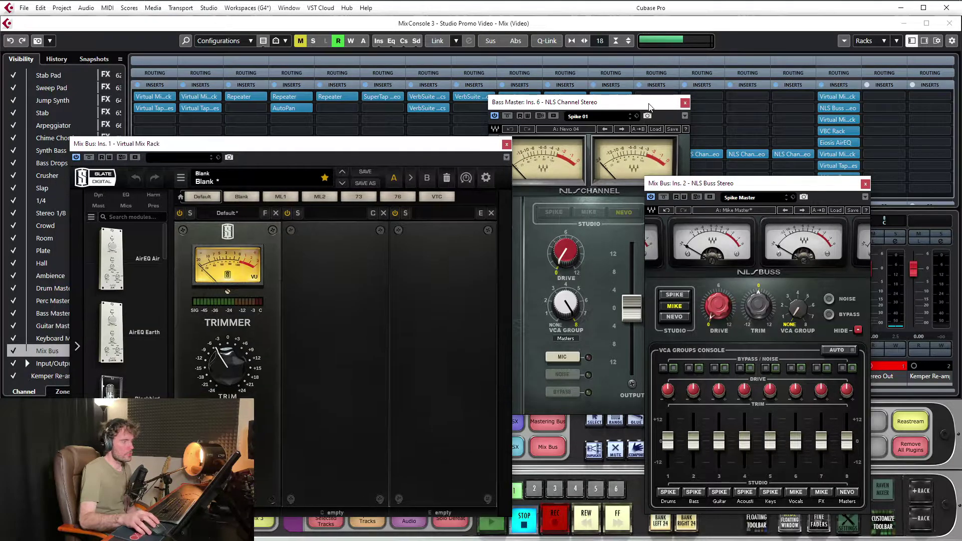
click(684, 102)
click(864, 184)
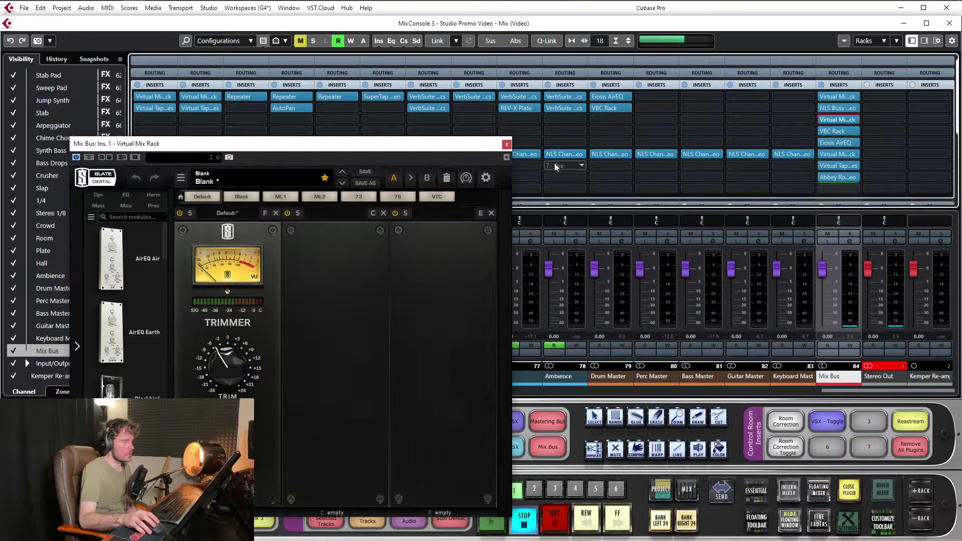
click(507, 145)
Find the Snare Top Rim Click group channel in the mixer, select it and solo it
scroll(310, 395, left, 3)
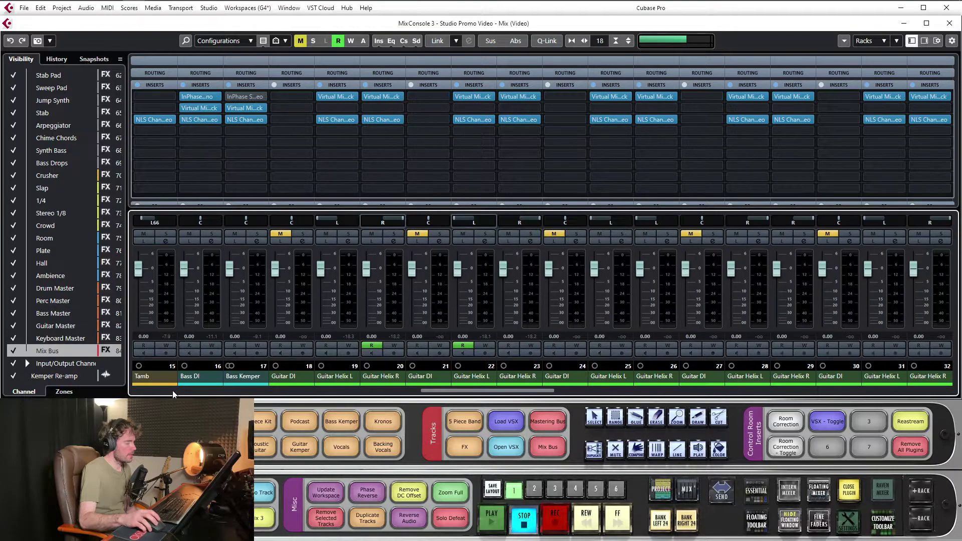
drag(442, 397, 658, 394)
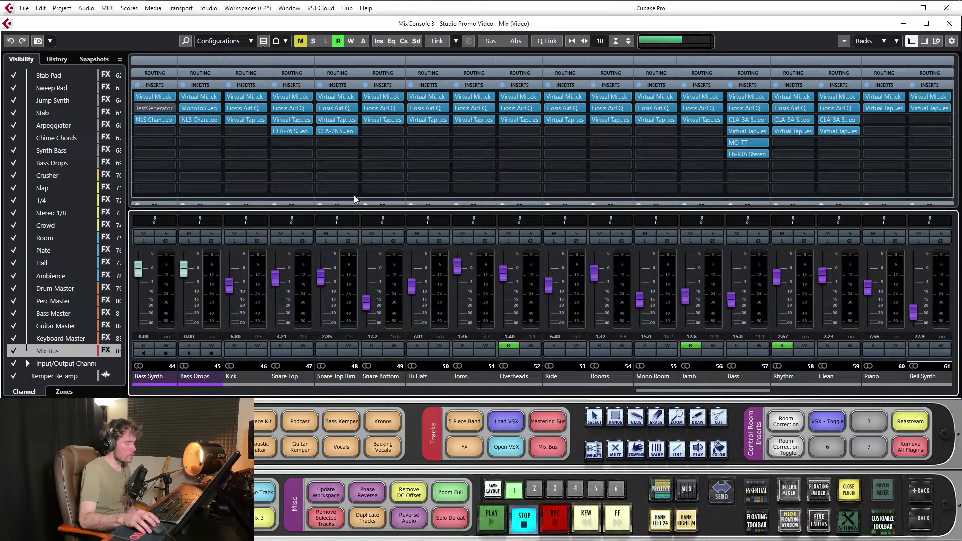
click(341, 271)
click(349, 234)
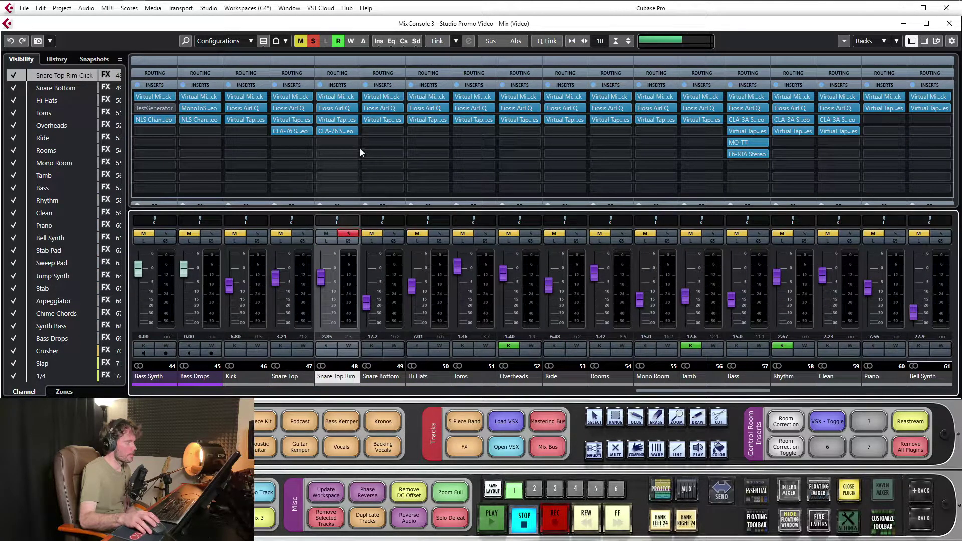
Load the NLS Channel Stereo distortion plugin into the sixth insert of the Snare Top Rim Click channel
click(344, 151)
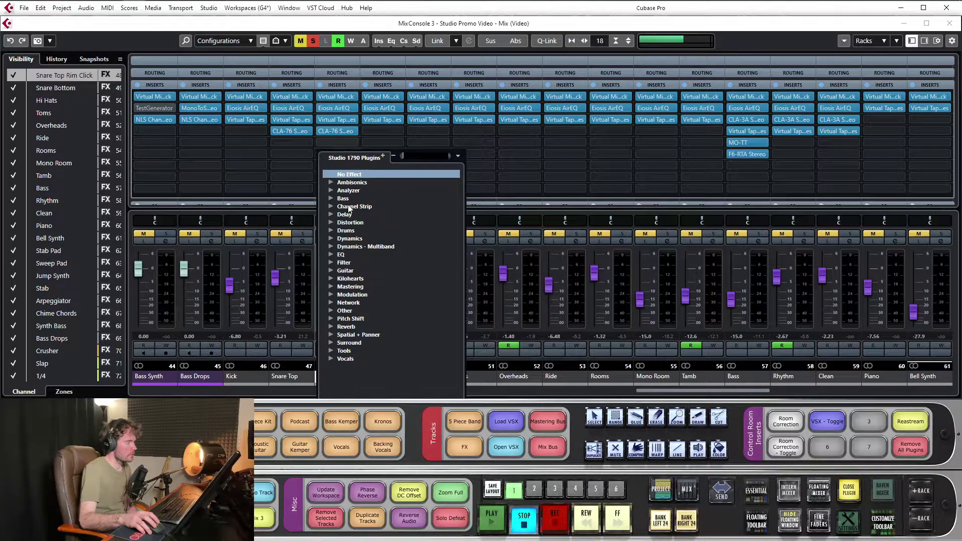
click(331, 220)
scroll(379, 272, down, 5)
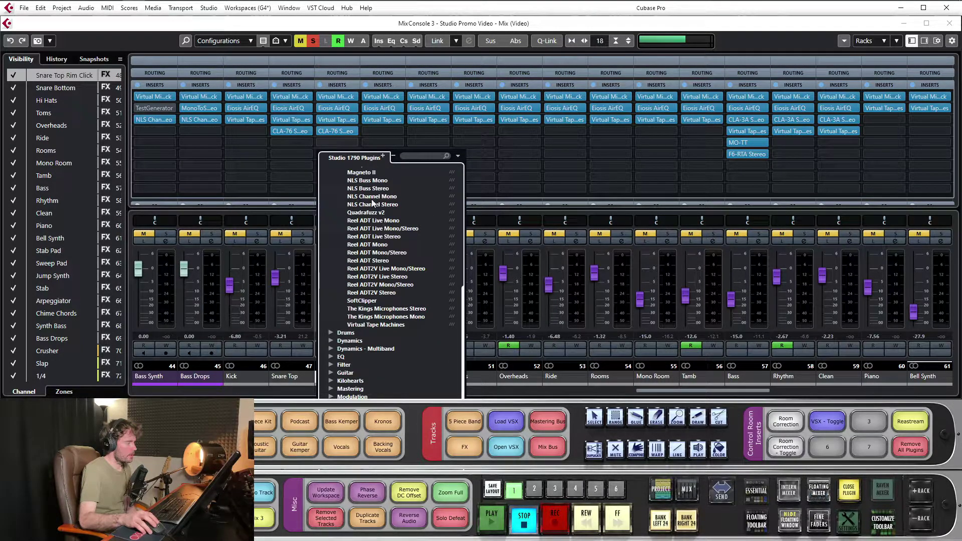
scroll(375, 210, up, 2)
click(375, 245)
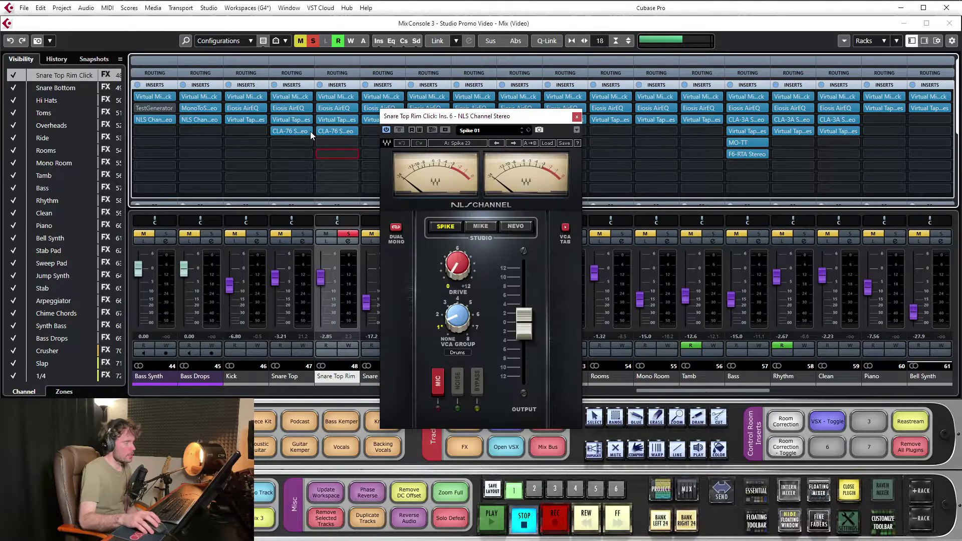
Switch the new NLS Channel to the Mike console and load its Mike 01 factory preset
click(481, 225)
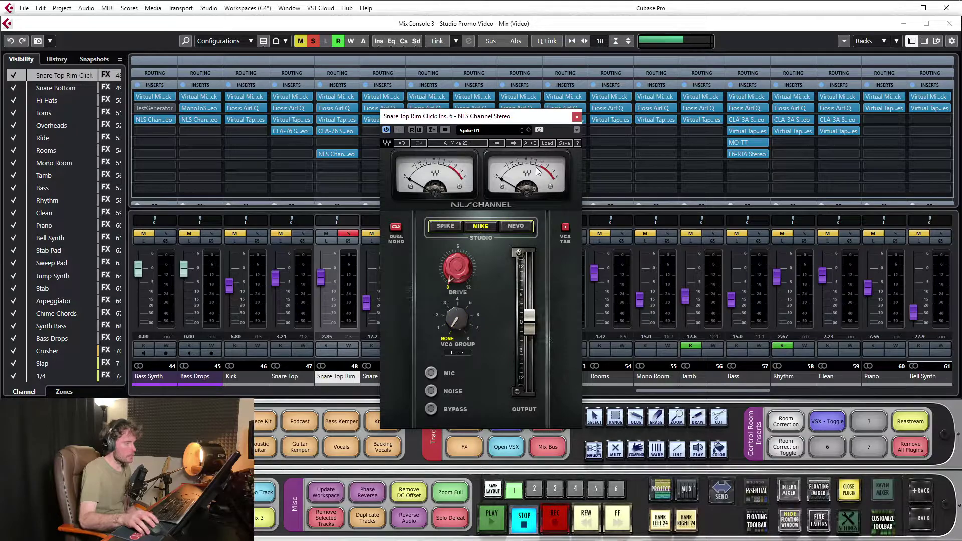
click(546, 142)
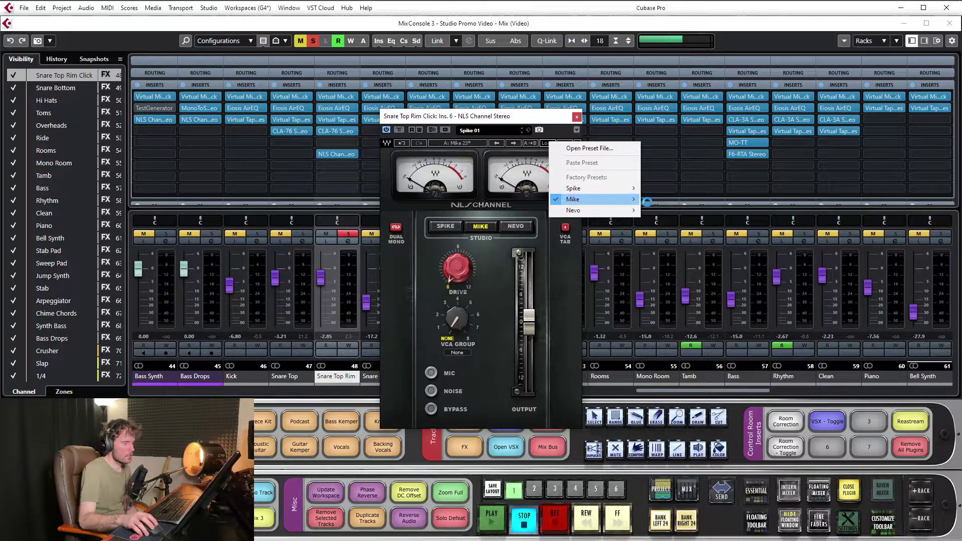
click(651, 192)
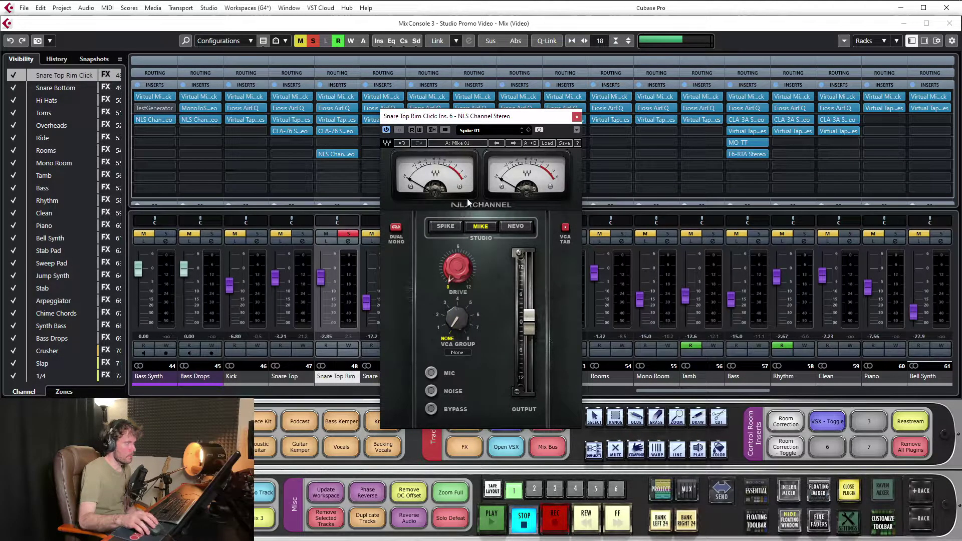
Examine the numbered Mike channel presets available in the Snare Top Rim Click's NLS Channel
click(547, 142)
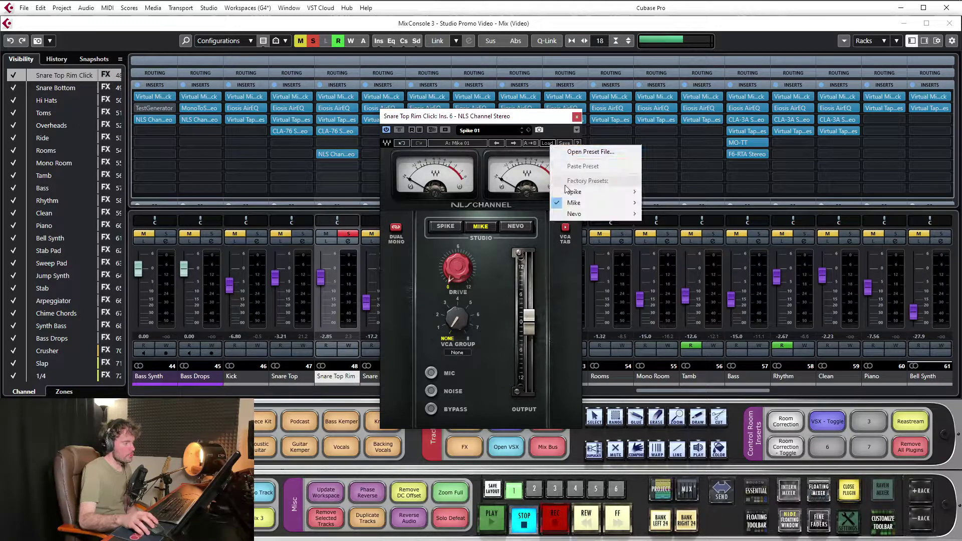
mouse_move(601, 202)
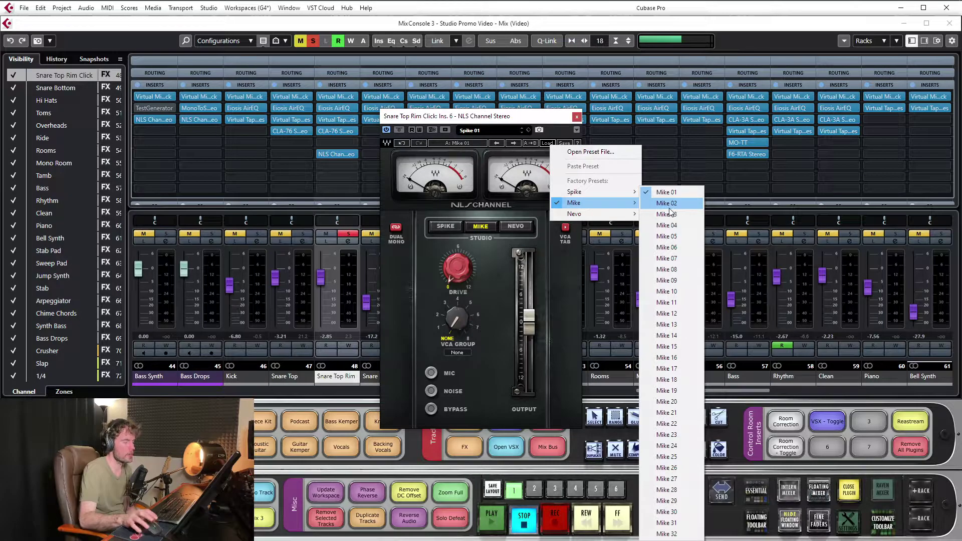
drag(514, 119, 494, 118)
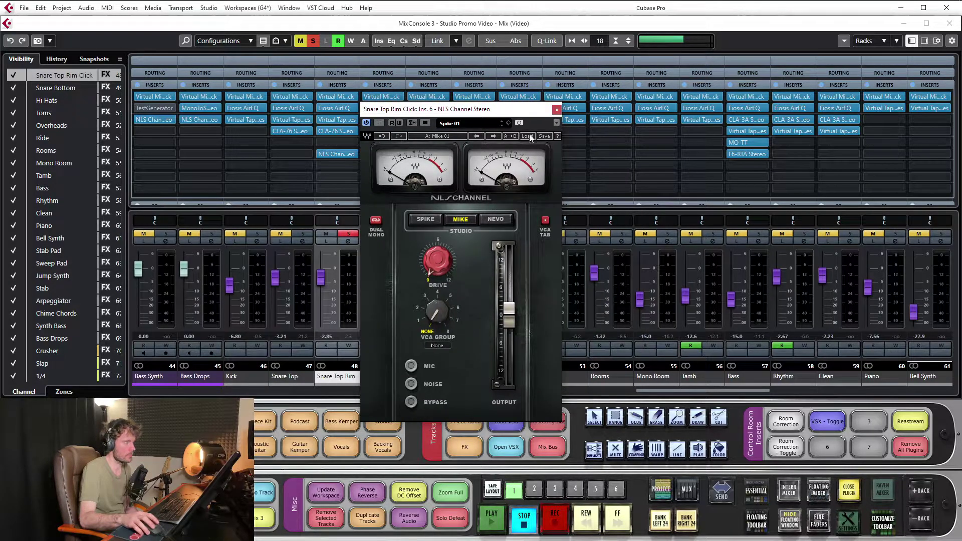
click(526, 135)
click(511, 111)
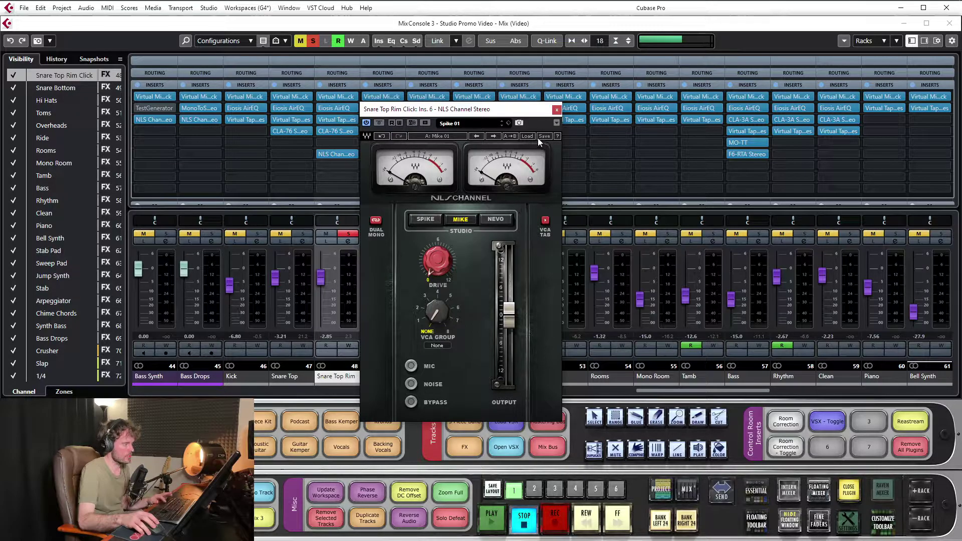
Start playback and exclusively solo the Snare Top ML2 track in the project window
key(space)
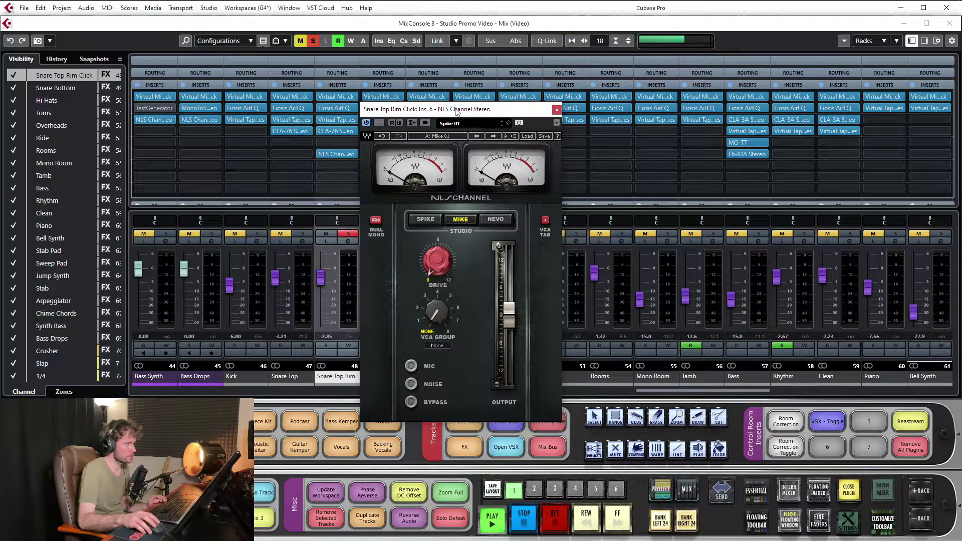
drag(456, 111, 470, 116)
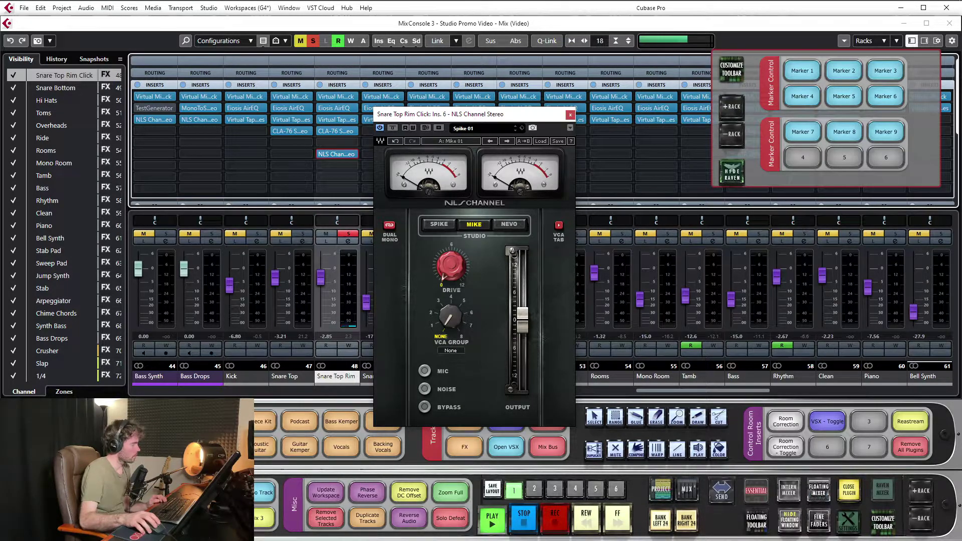
key(alt+KP_2)
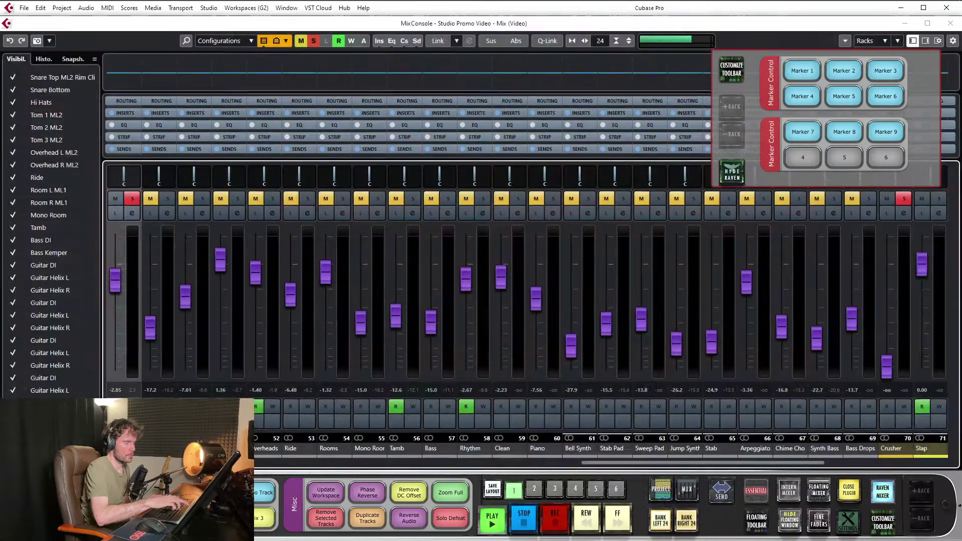
key(alt+KP_1)
ctrl+click(134, 161)
key(space)
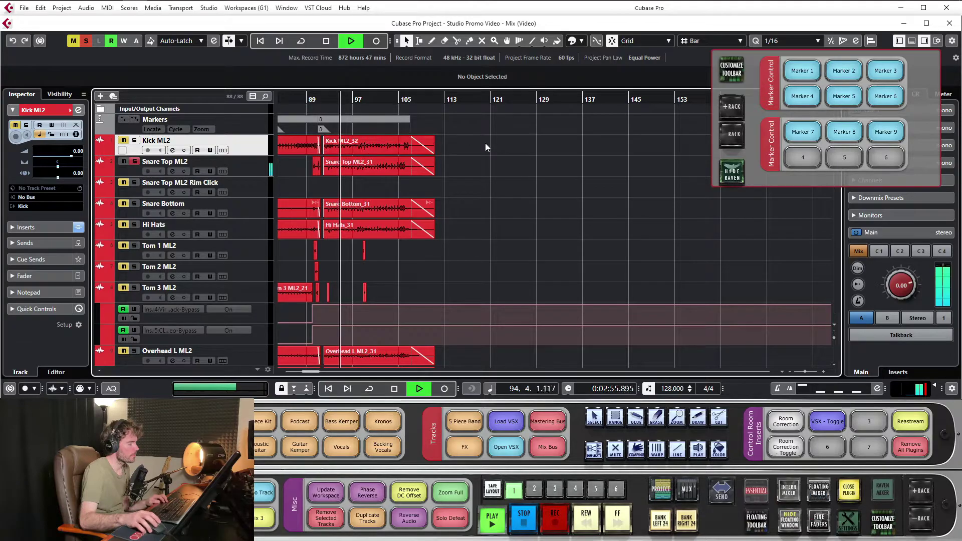
Set the cycle range from about bar 93 to bar 105 and play it looped
key(space)
drag(329, 96, 401, 106)
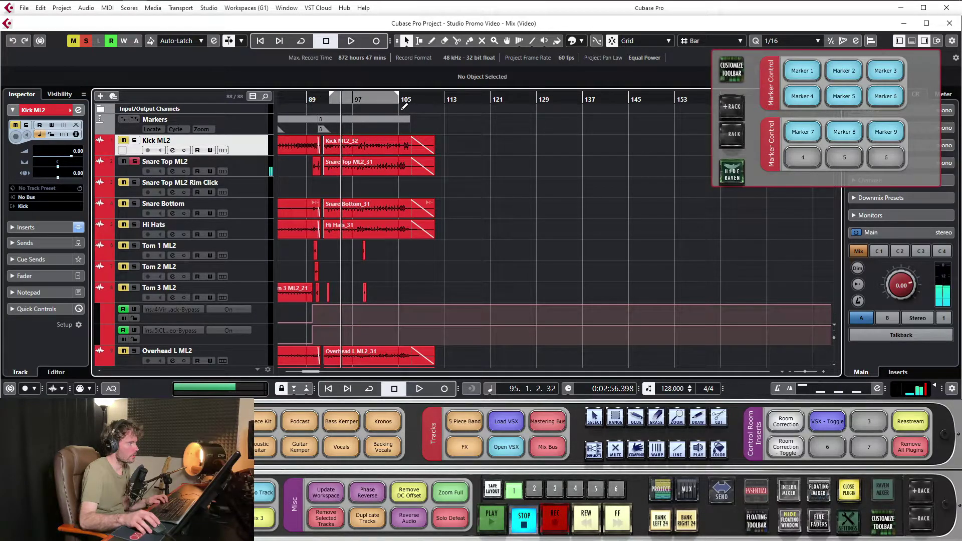
key(space)
click(373, 100)
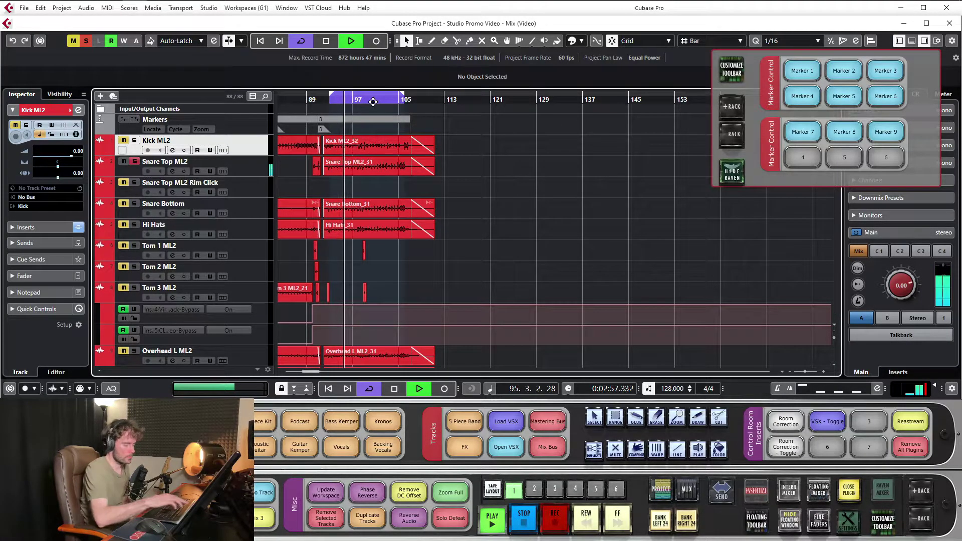
Return to MixConsole 3 and move the NLS Channel from Snare Top Rim Click to Snare Top's sixth insert
key(alt+KP_4)
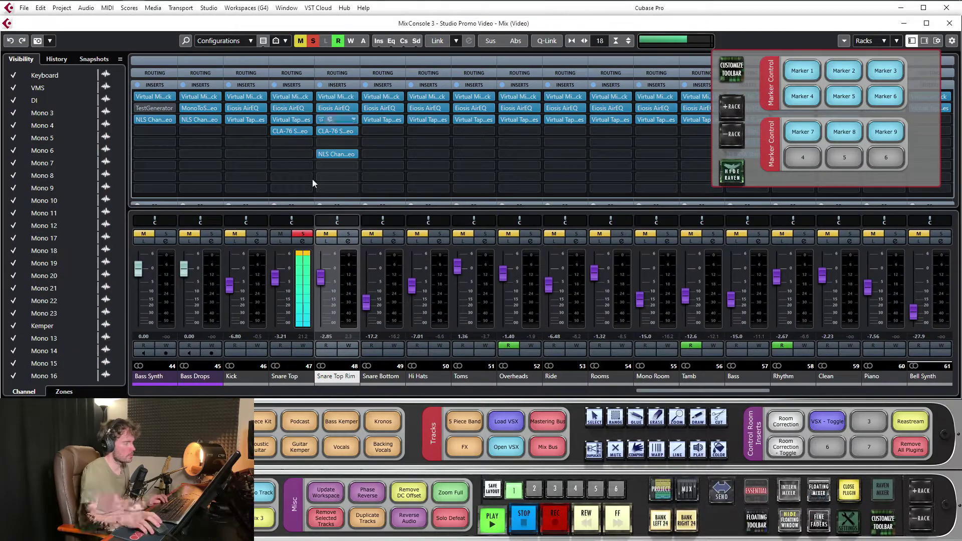
click(300, 267)
drag(296, 132, 296, 158)
click(296, 158)
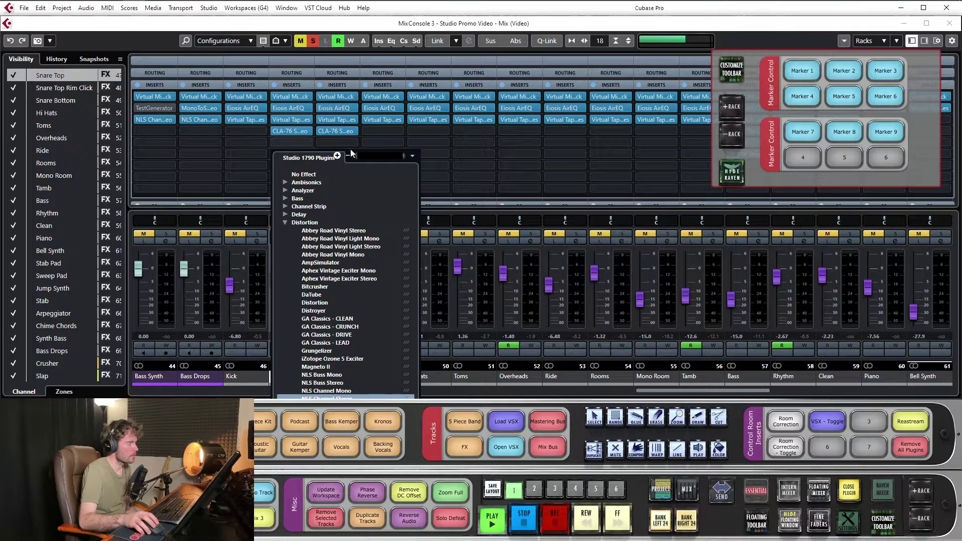
key(Return)
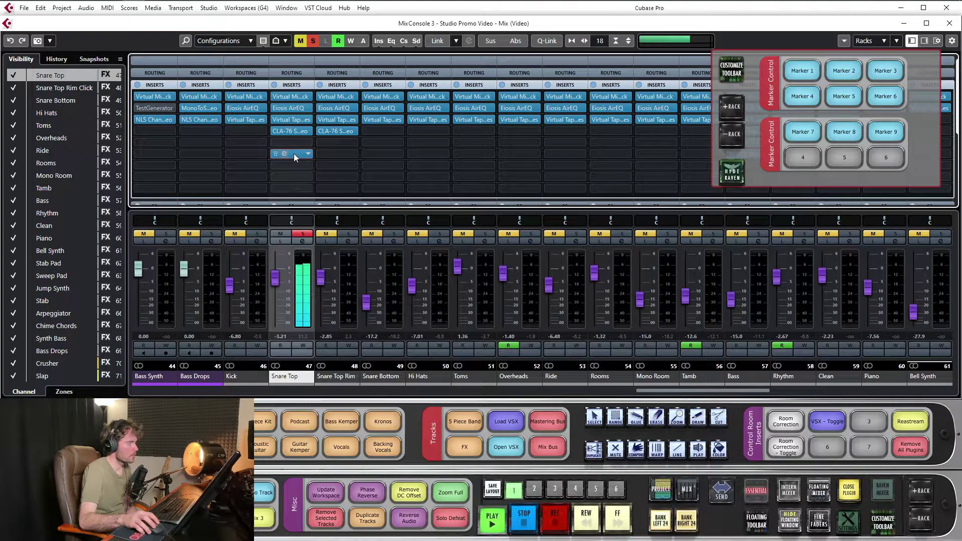
Enable Listen on the Snare Top channel and load the Mike 02 preset in its NLS Channel on insert 6
click(293, 154)
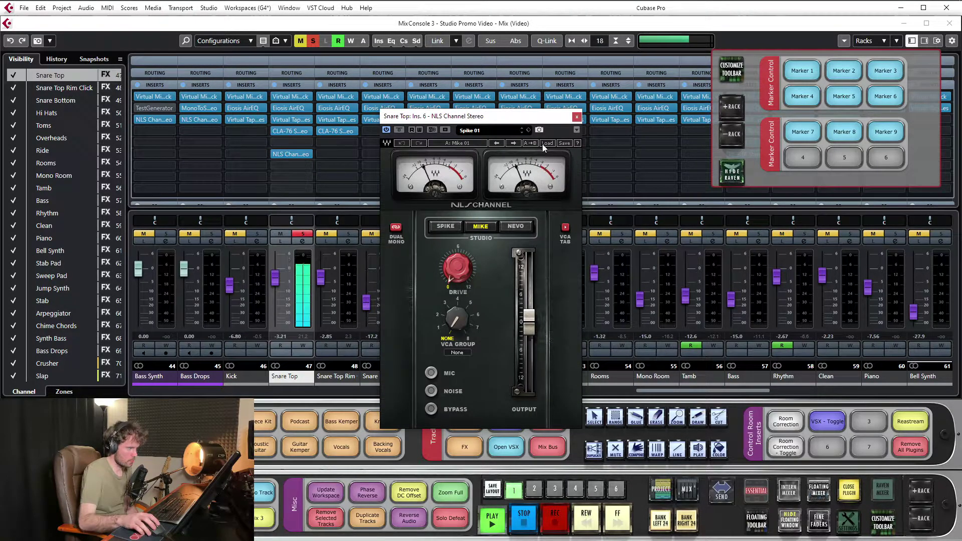
click(280, 241)
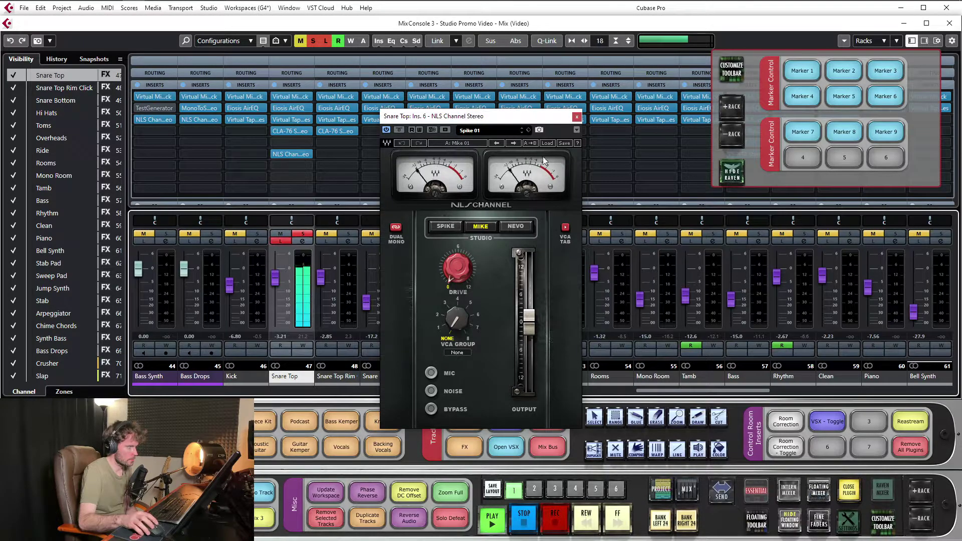
click(547, 144)
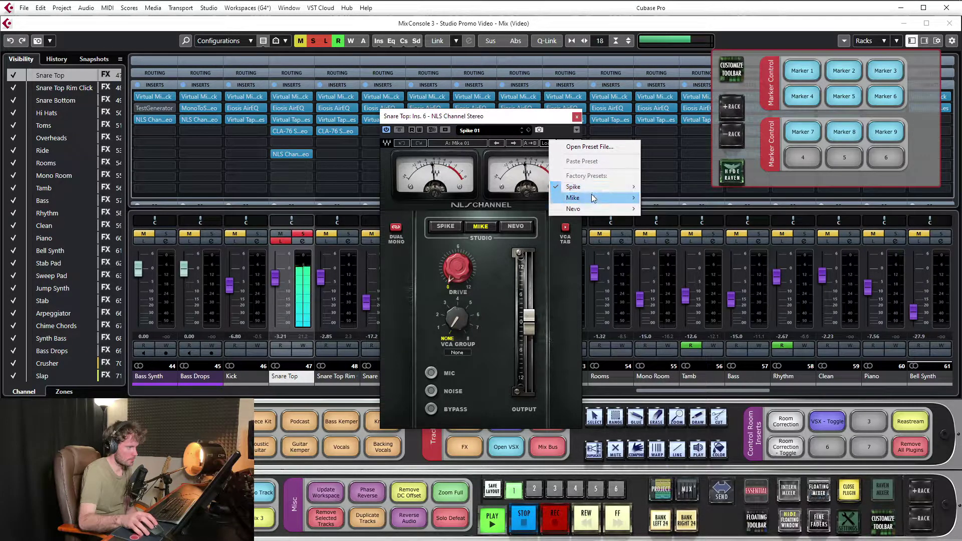
mouse_move(591, 196)
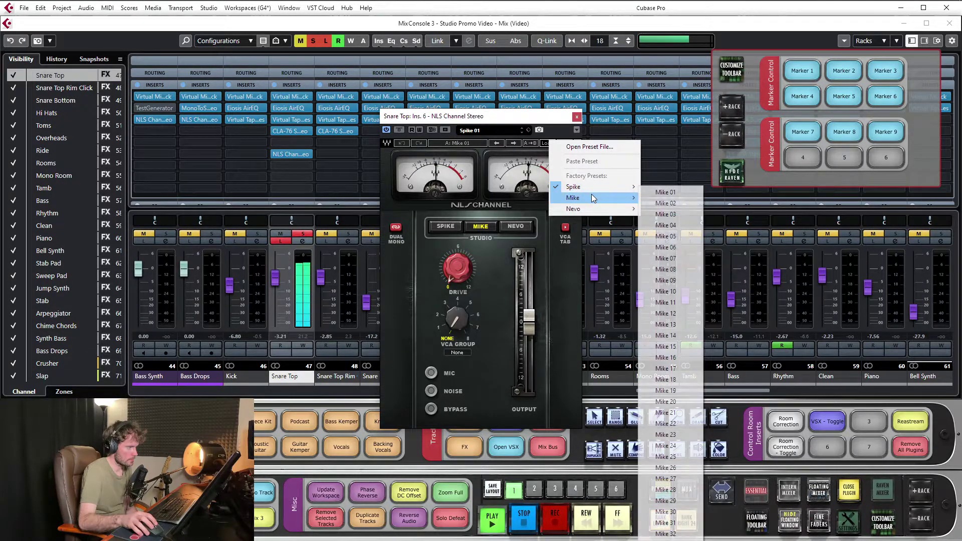
click(653, 204)
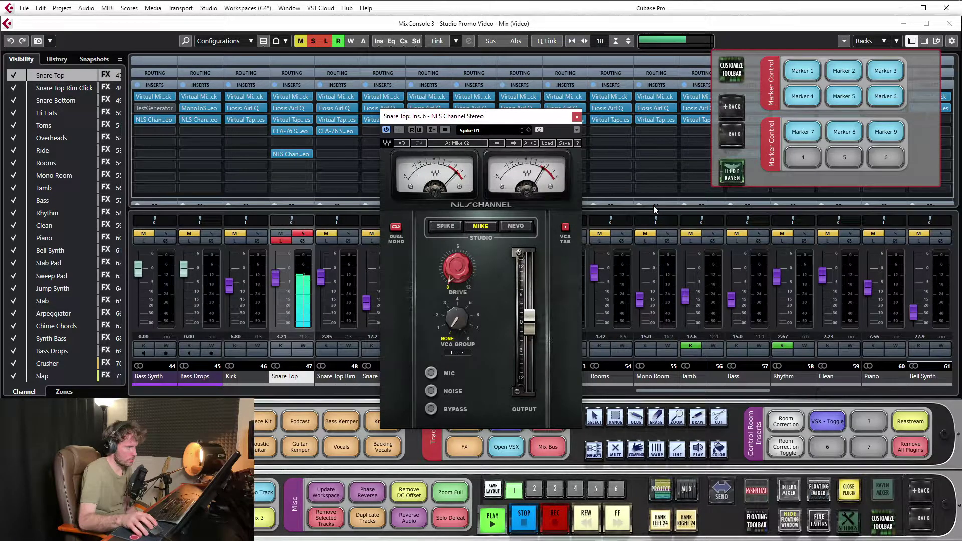
Raise the NLS Channel Drive to about 6, compare presets Mike 01 and Mike 02 on the looped snare, and stop playback
drag(457, 268, 458, 235)
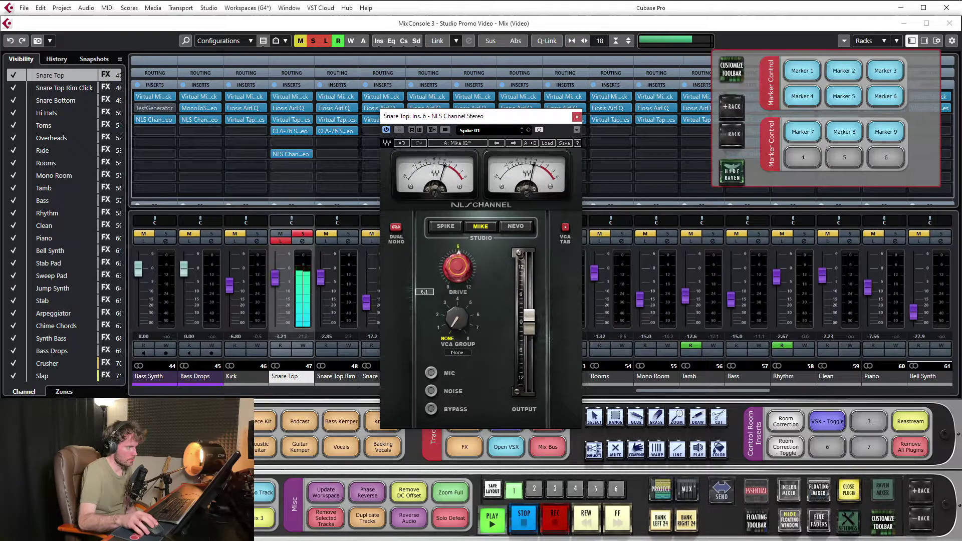
click(547, 143)
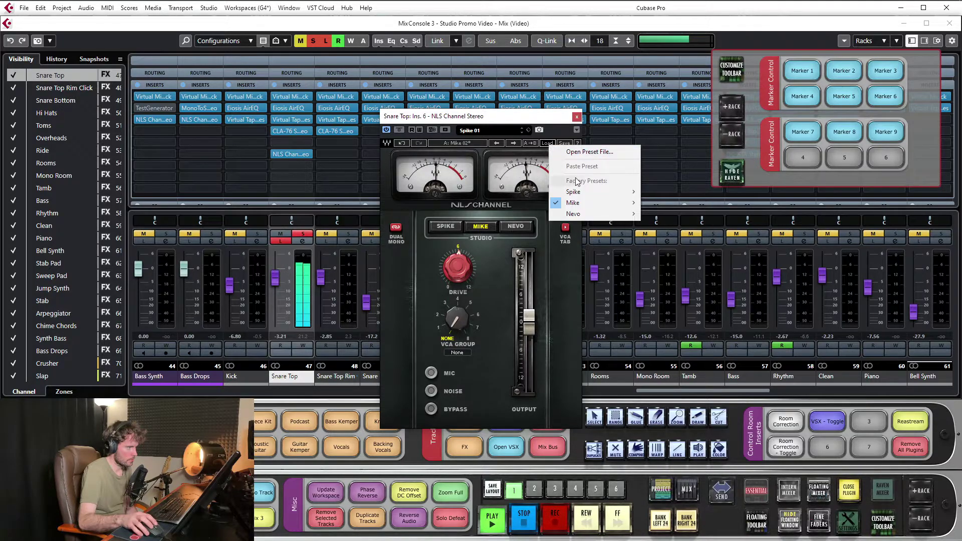
mouse_move(596, 203)
click(675, 192)
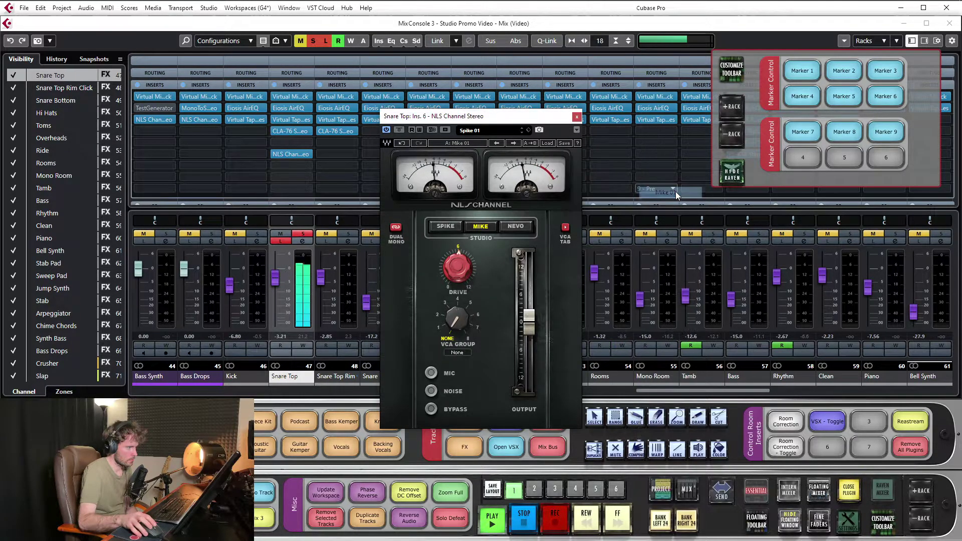
click(548, 143)
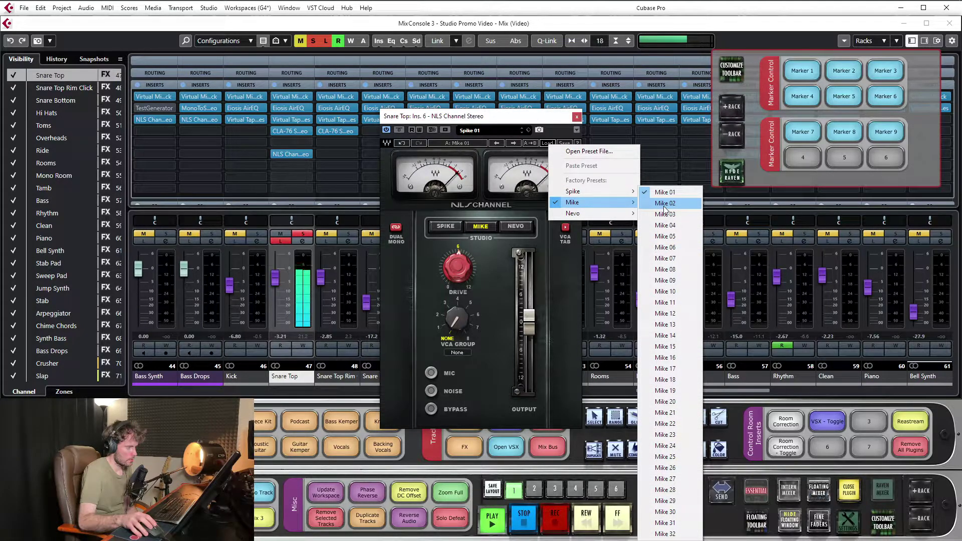
click(664, 203)
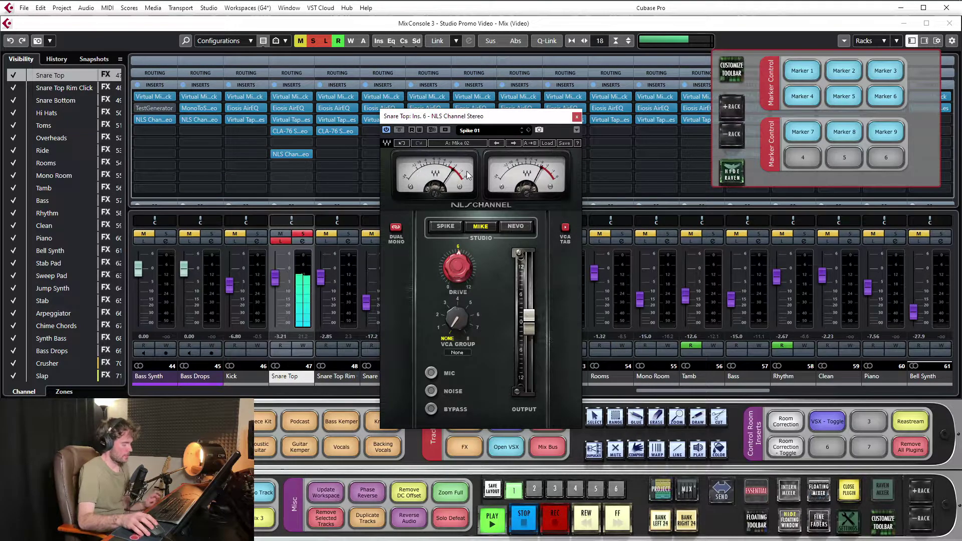
key(space)
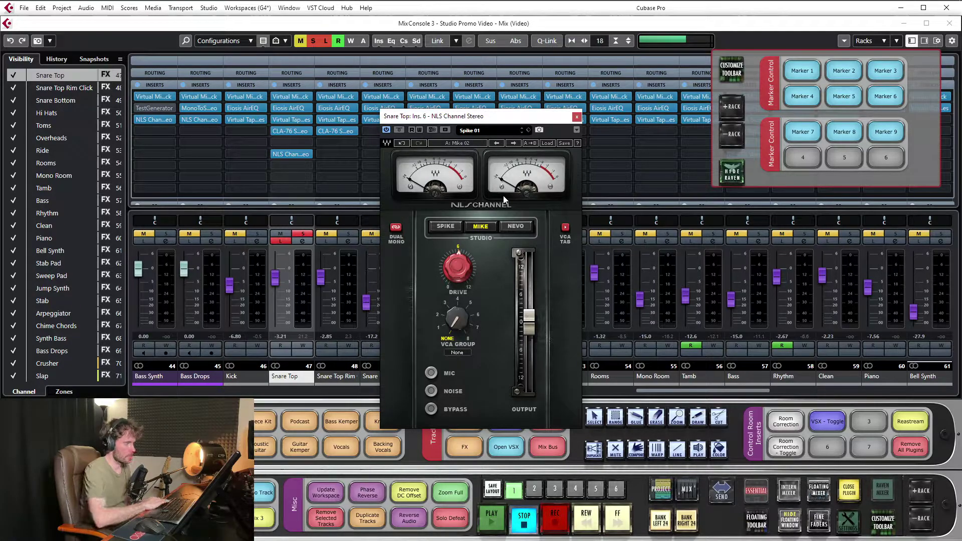
Switch the NLS Channel to the Spike console, play the loop, and return to the Mike console
click(445, 226)
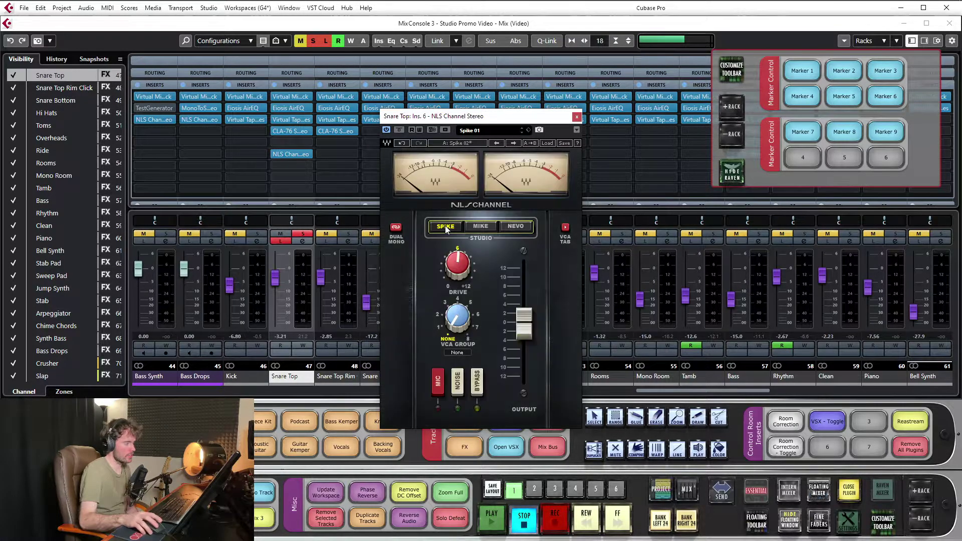
key(space)
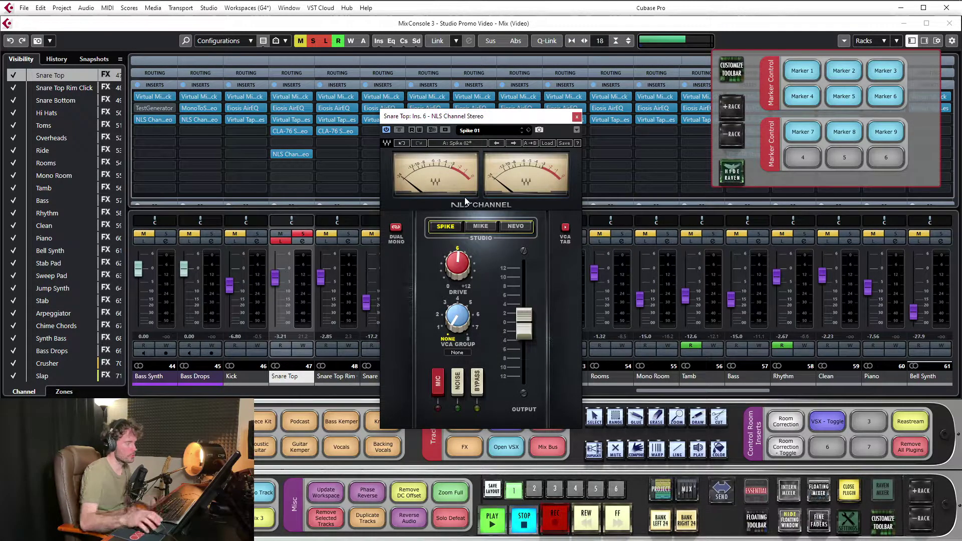
click(486, 225)
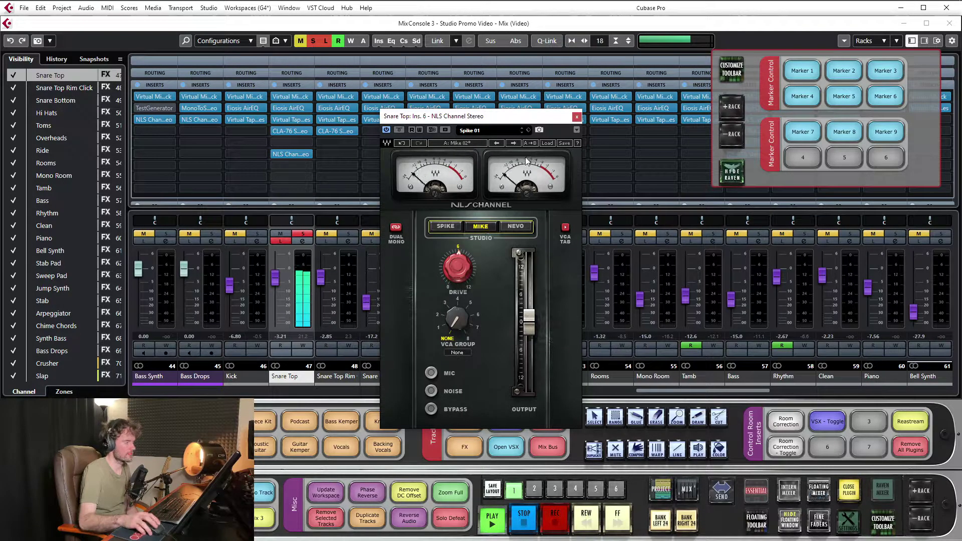
Load the Mike 01 preset in Snare Top's NLS Channel, stop the loop, and shift the plug-in window slightly
click(548, 142)
mouse_move(587, 206)
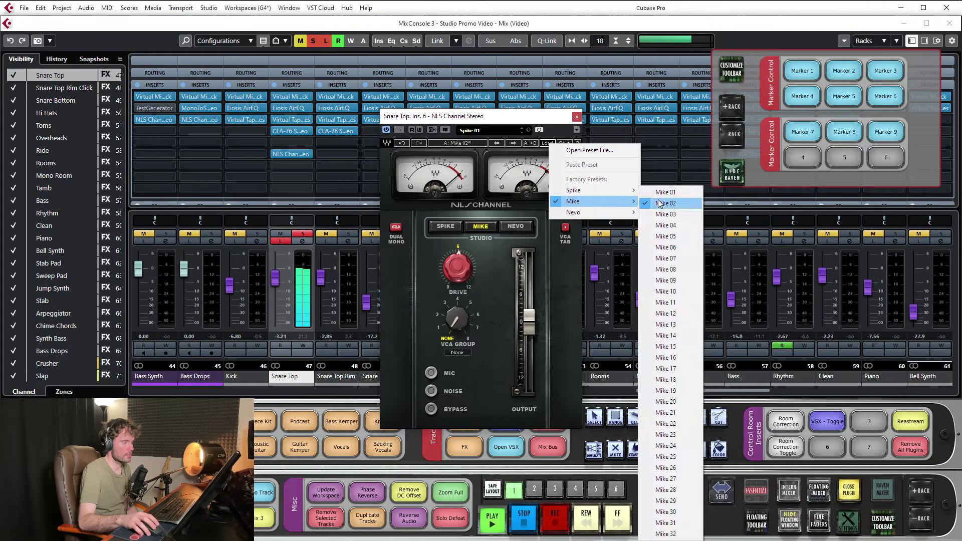
click(665, 194)
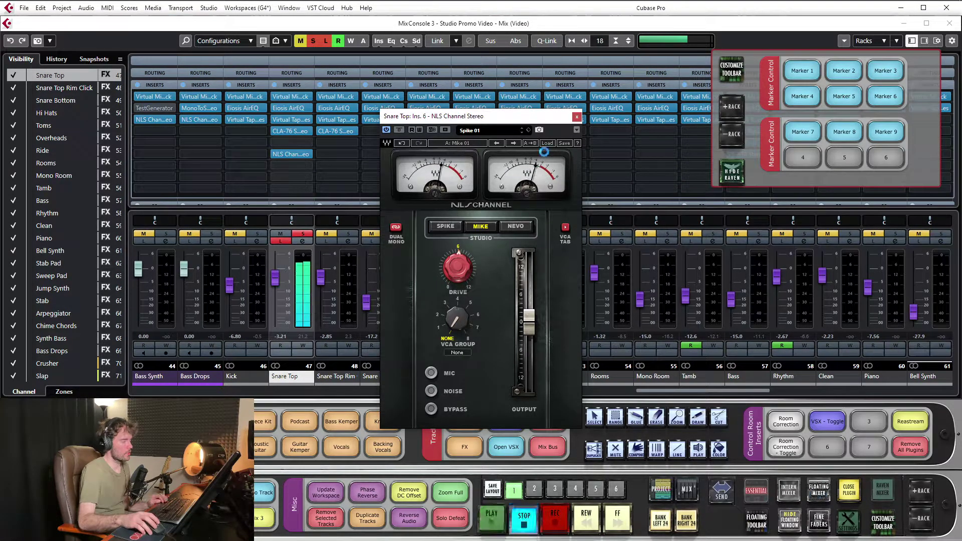
drag(487, 115, 492, 108)
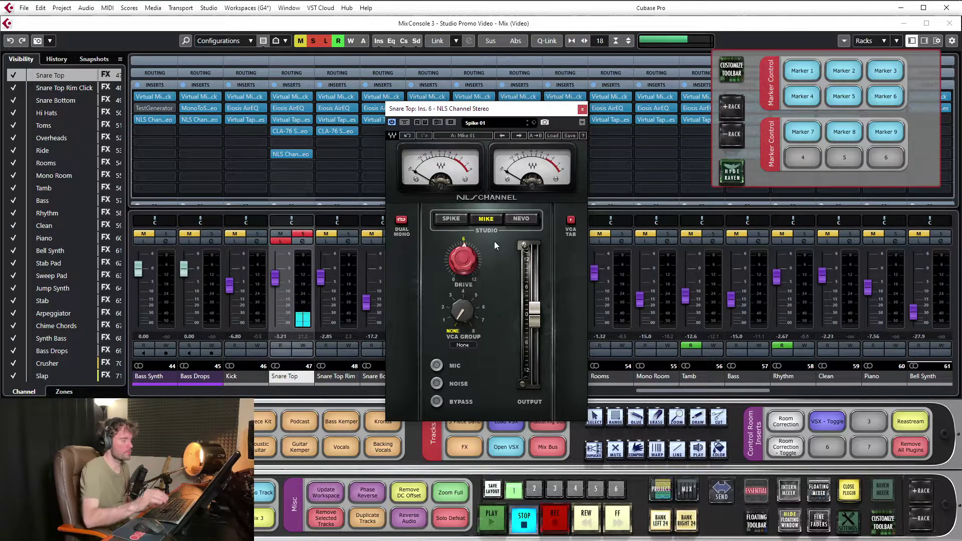
Play the looped snare again and audition the Mike 02 and Mike 03 presets in turn
click(551, 133)
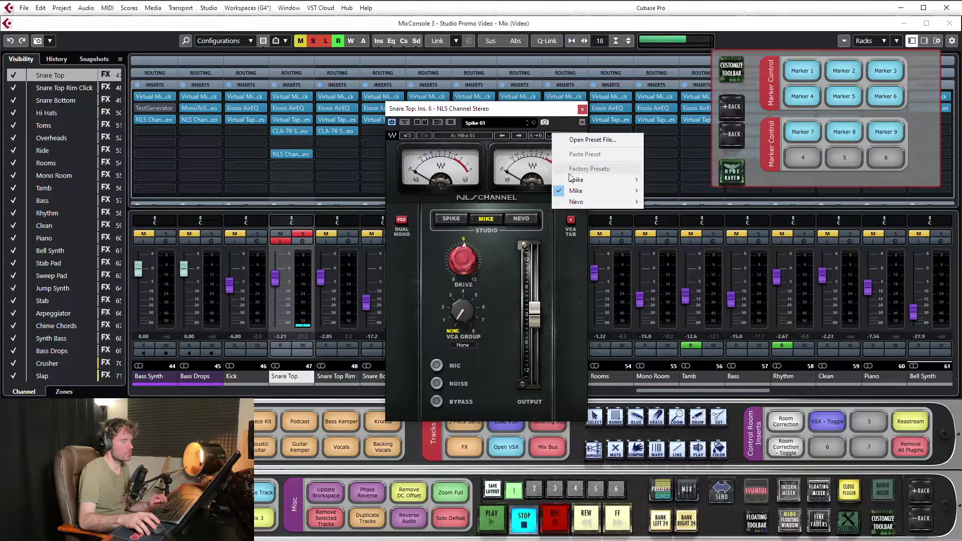
click(543, 119)
click(544, 119)
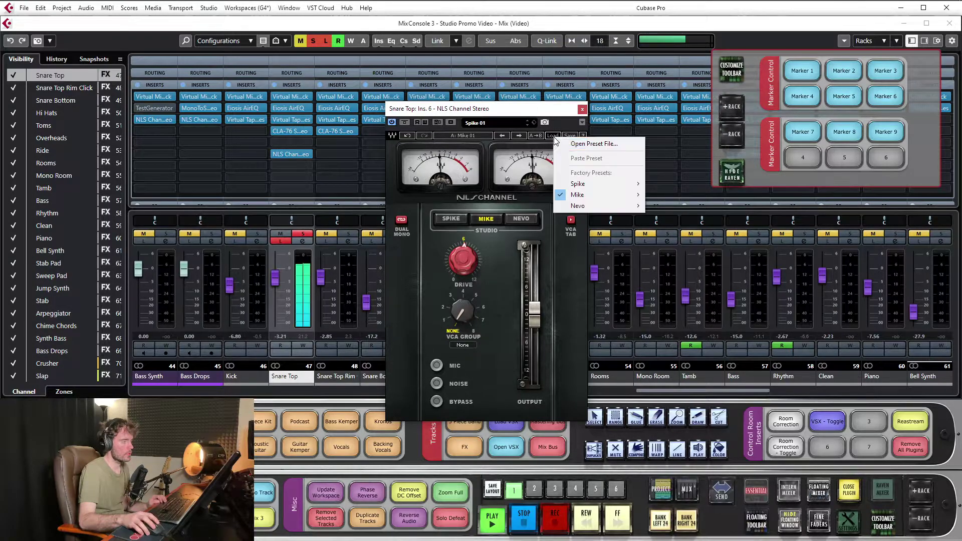
mouse_move(617, 194)
click(668, 202)
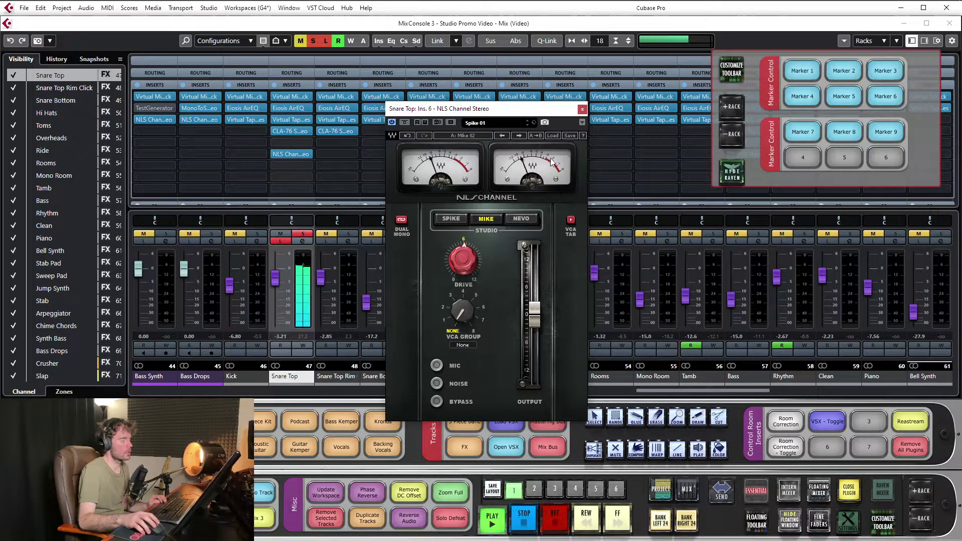
click(551, 135)
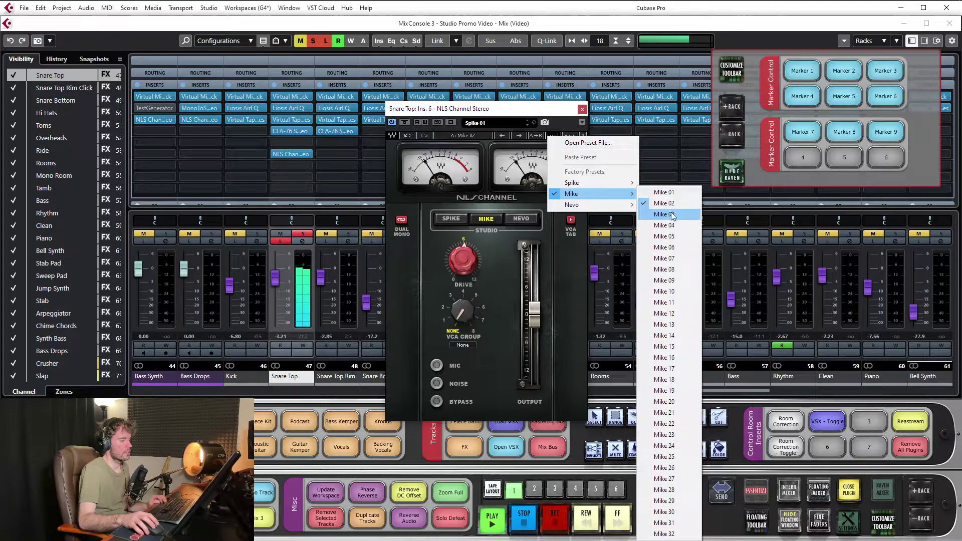
click(669, 213)
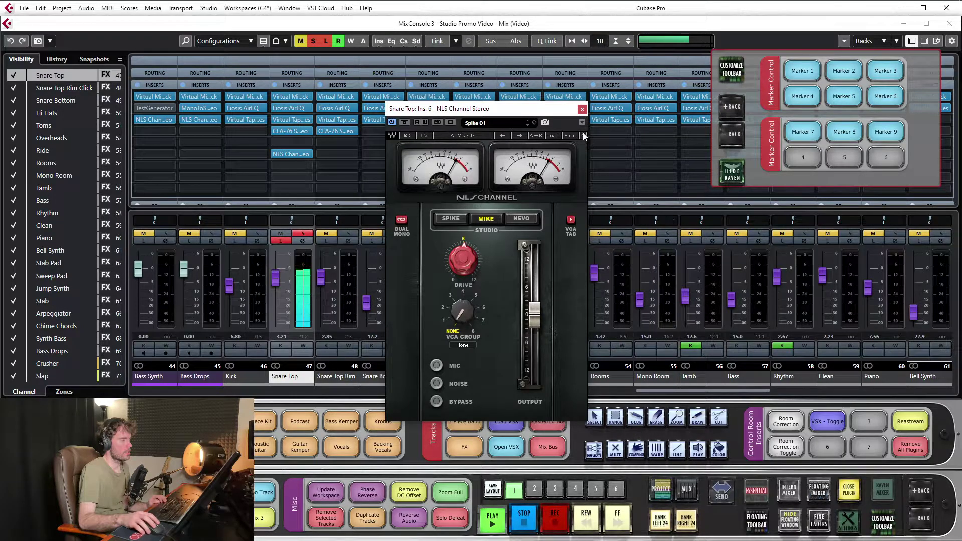
Return the NLS Channel to the Mike 01 preset, stop playback, and look over the list of numbered Mike channels
click(553, 135)
mouse_move(606, 193)
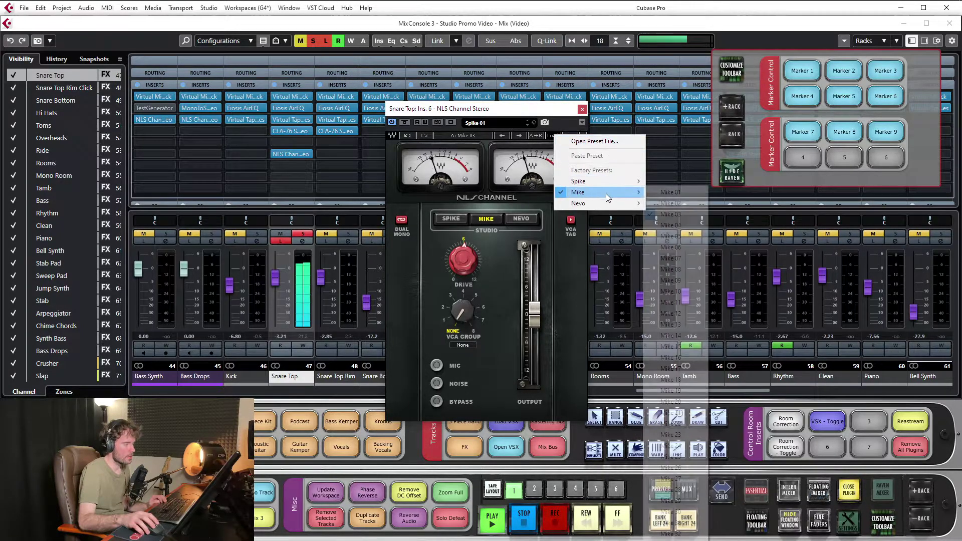
click(676, 197)
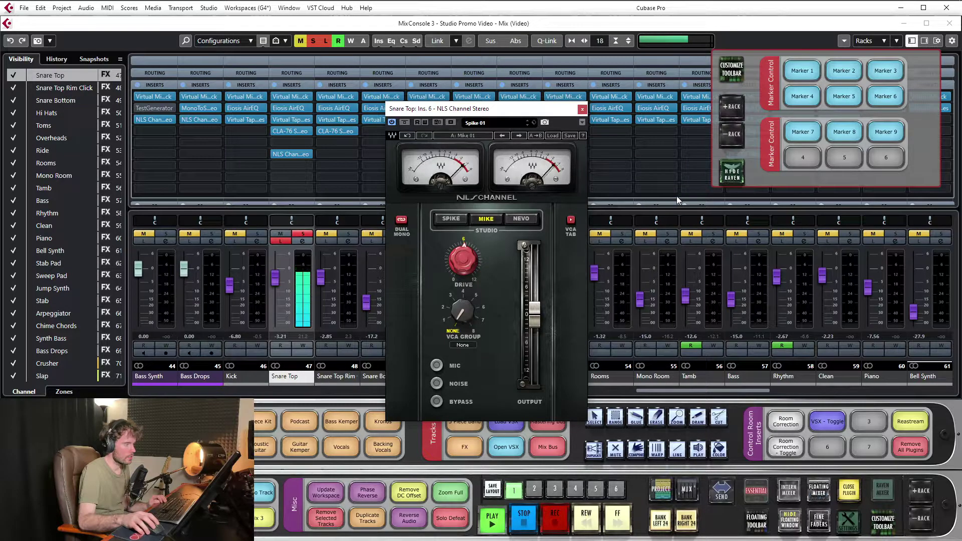
click(552, 136)
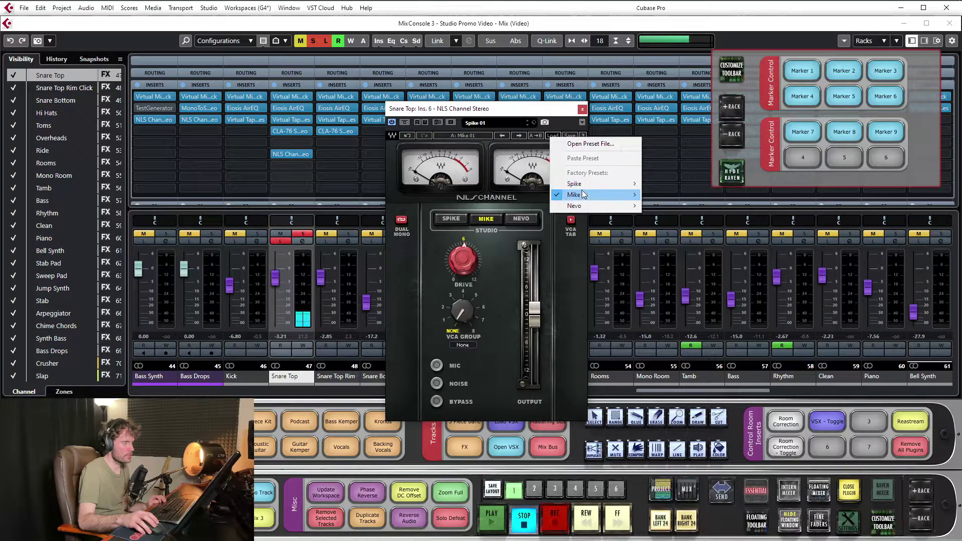
mouse_move(641, 195)
click(527, 110)
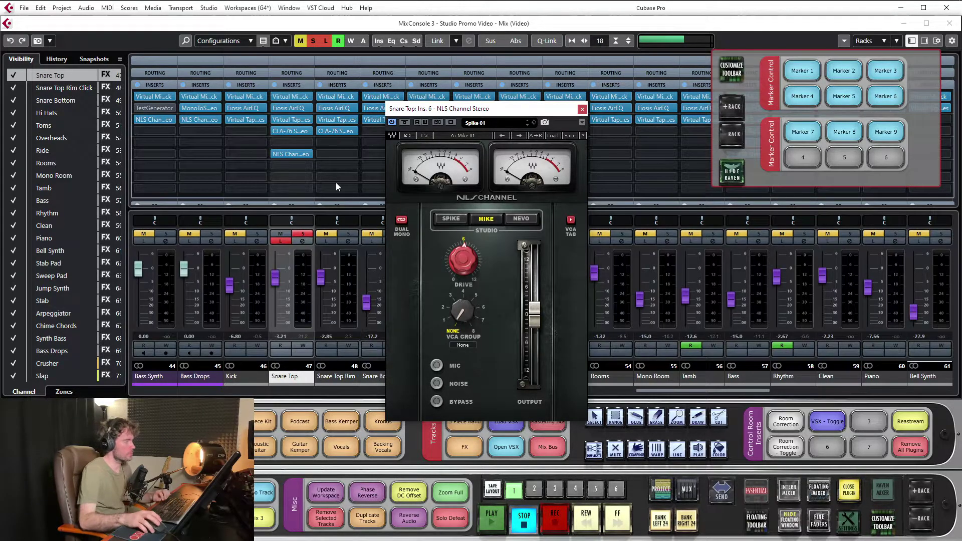
Close the NLS Channel window and remove the plug-in from Snare Top's sixth insert
click(309, 152)
key(Escape)
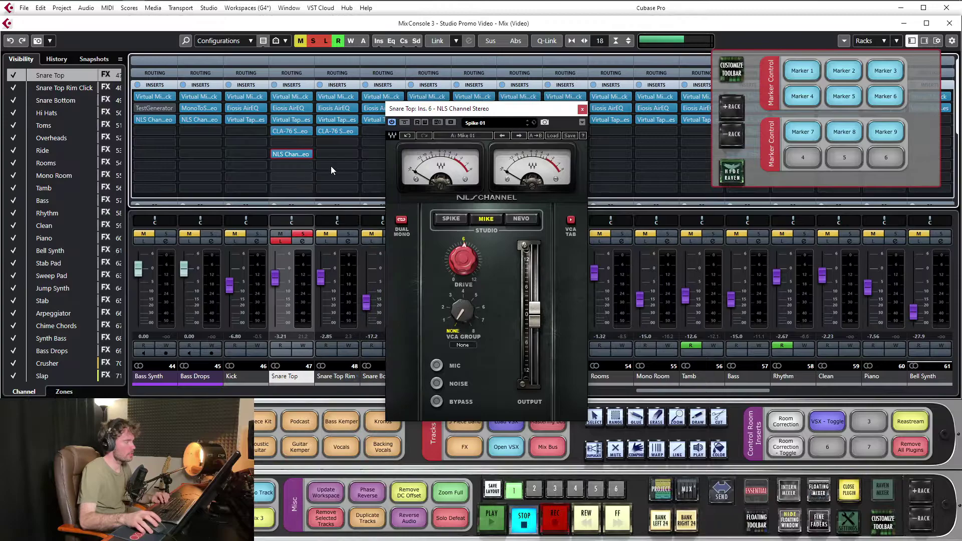
click(582, 109)
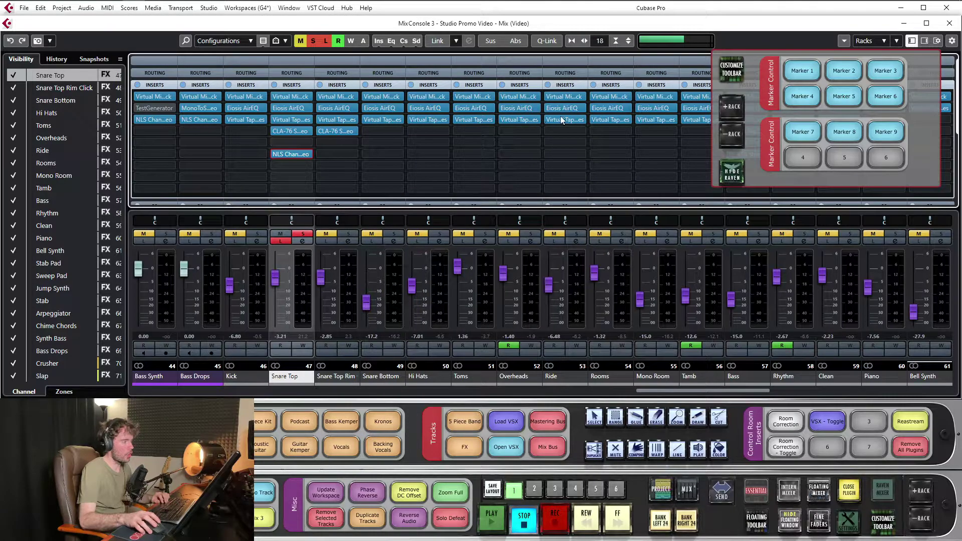
click(444, 259)
key(Escape)
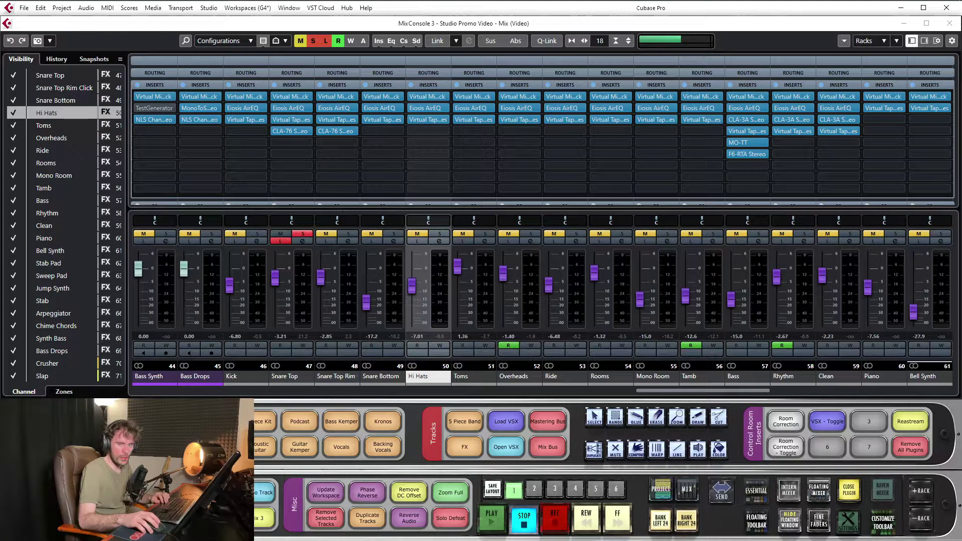
Clear the Listen and solo states from the Snare Top channel
click(442, 261)
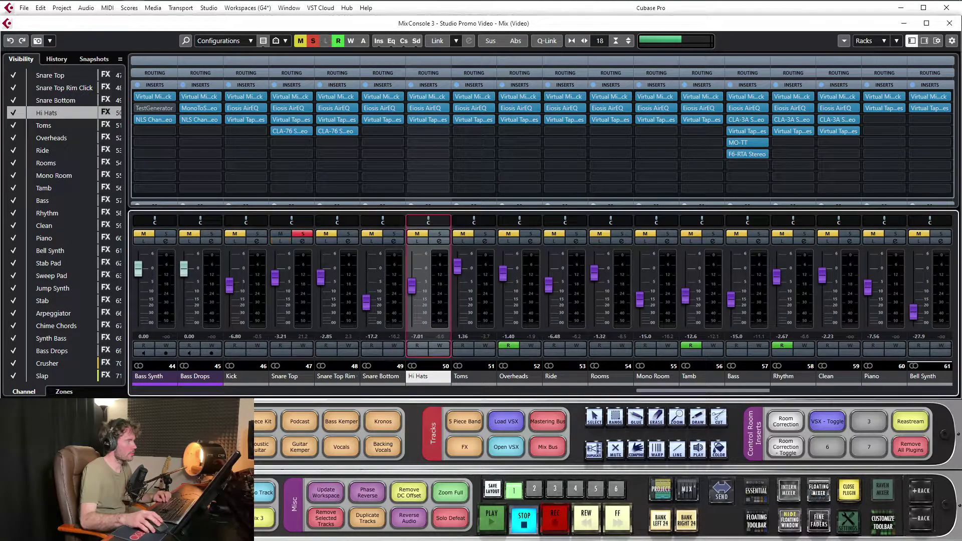
key(alt+s)
Select all source channels from Kick ML2 through Bass Drops and temporarily link them with Q-Link
scroll(478, 352, left, 10)
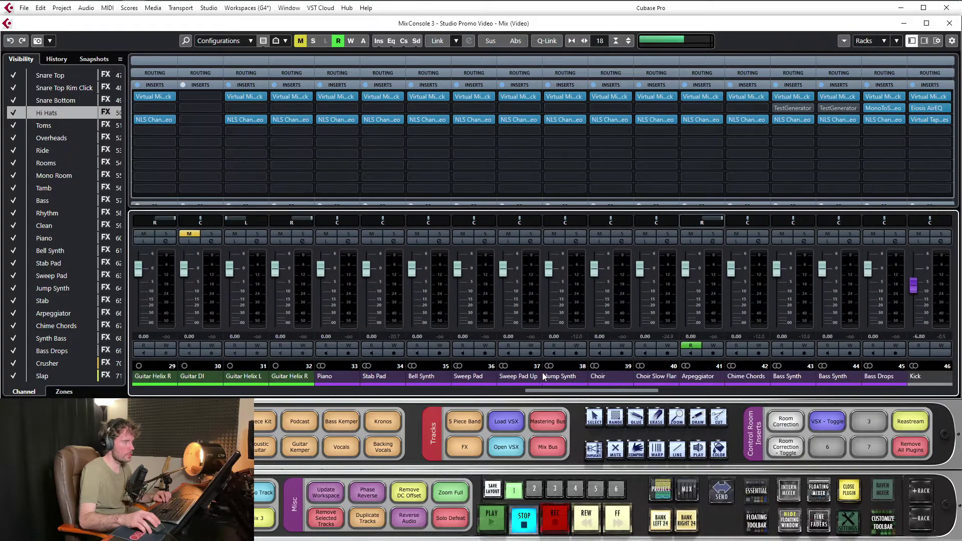
scroll(478, 353, left, 8)
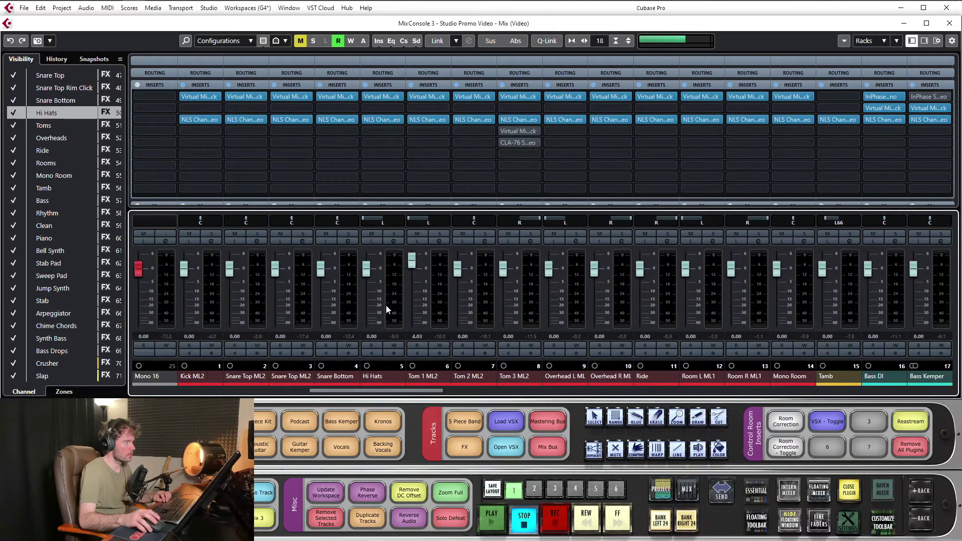
click(213, 278)
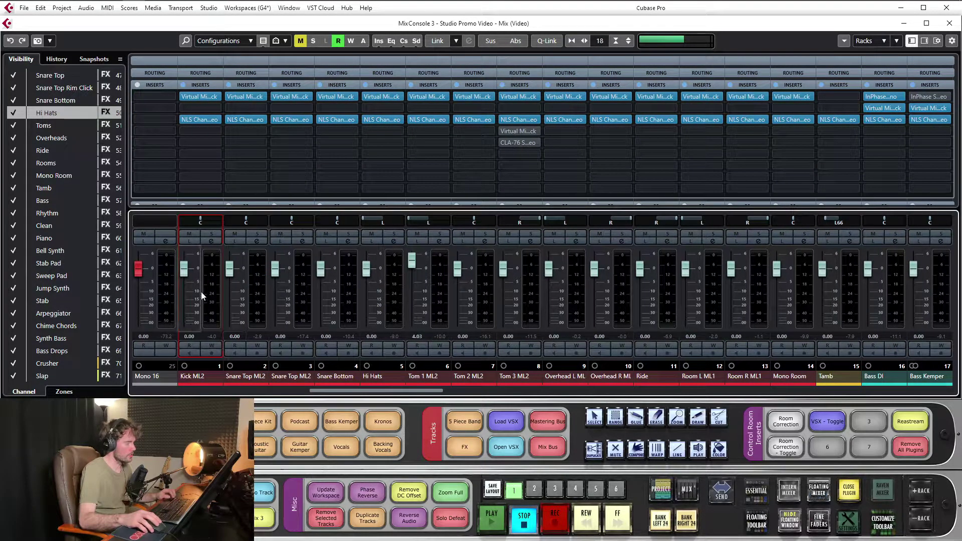
drag(436, 395, 729, 398)
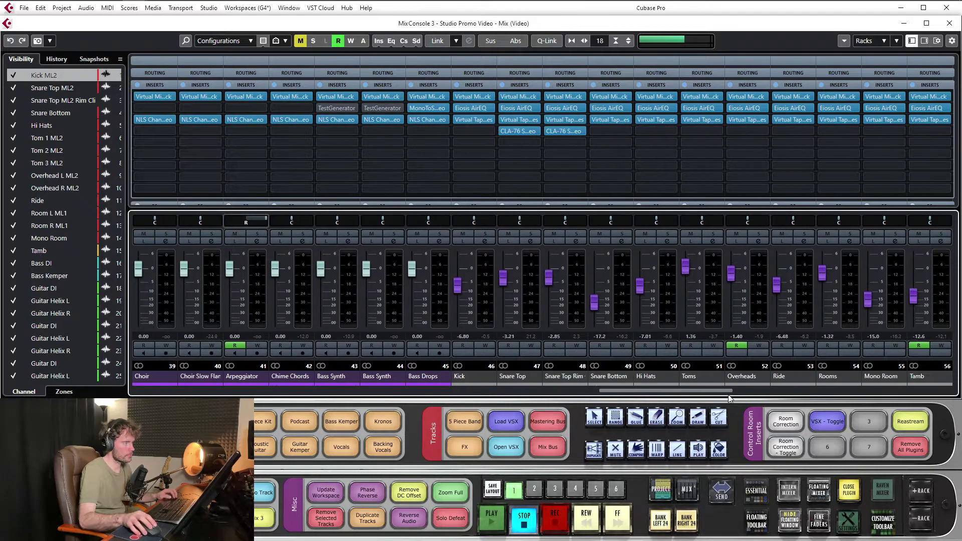
click(446, 302)
key(space)
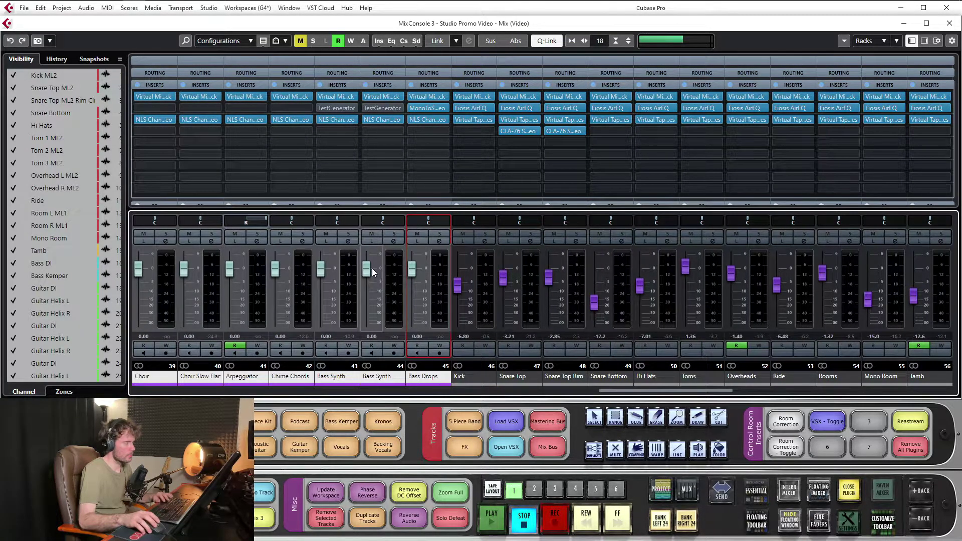
Open the NLS Channel on Bass Drops' third insert and toggle its bypass on and off during playback
click(431, 119)
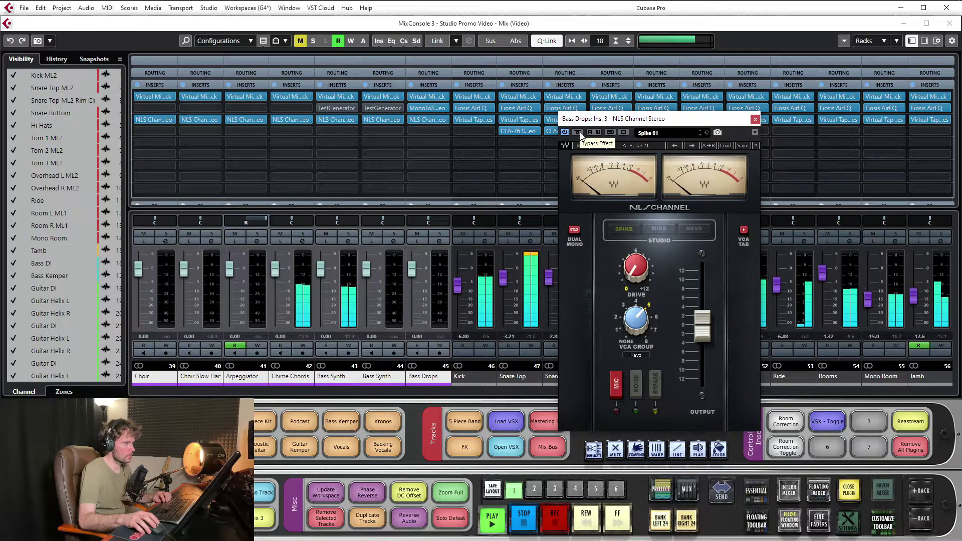
click(578, 133)
click(577, 133)
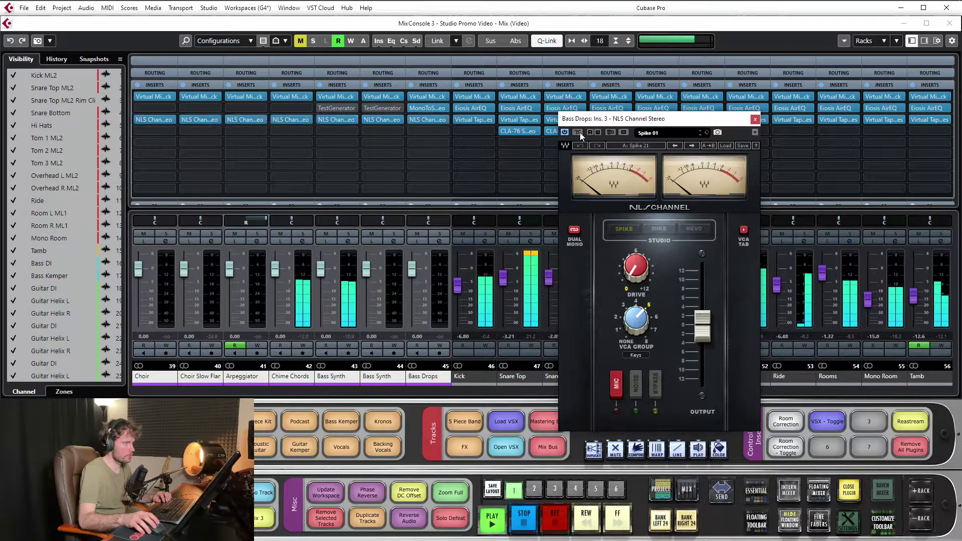
Compare the mix with the linked NLS Channel plug-ins deactivated and reactivated twice, leaving them active, and stop playback
click(565, 133)
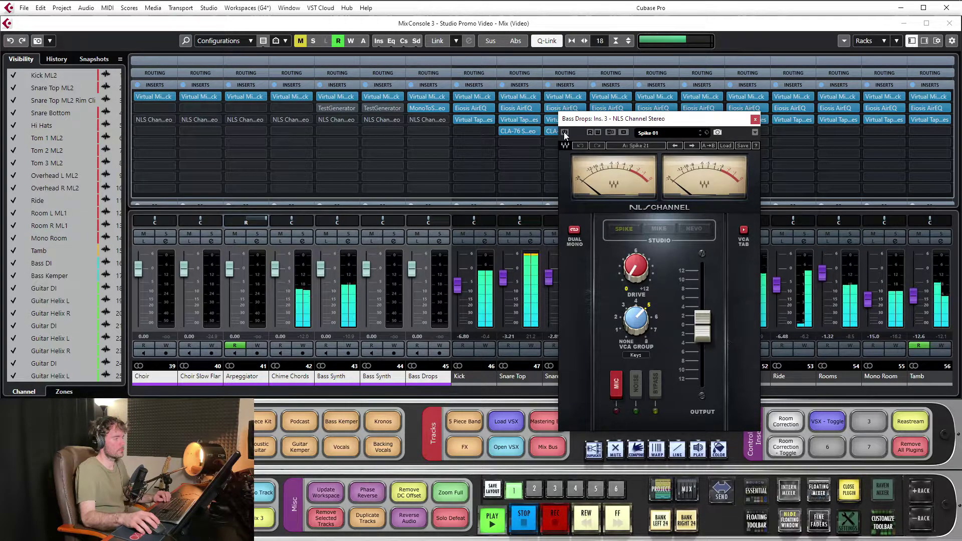
click(565, 133)
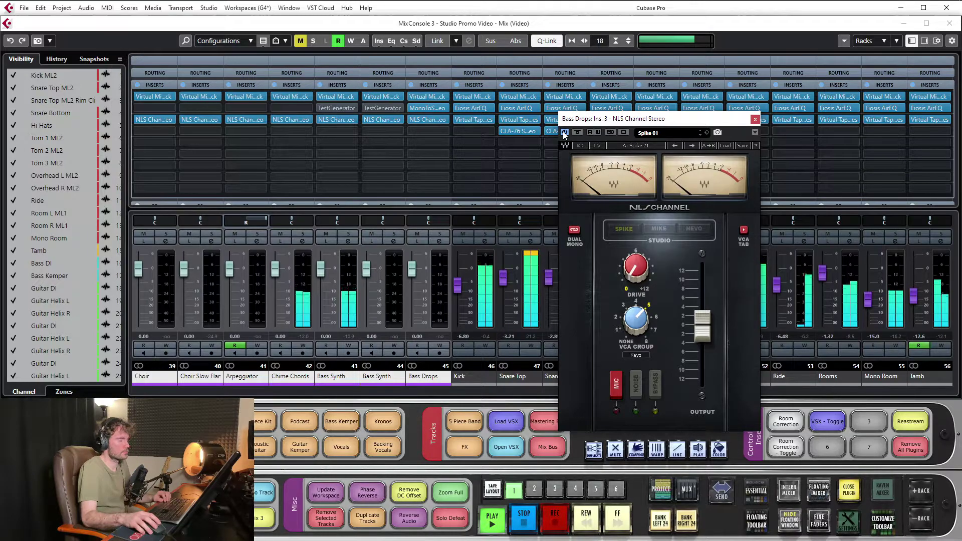
click(563, 133)
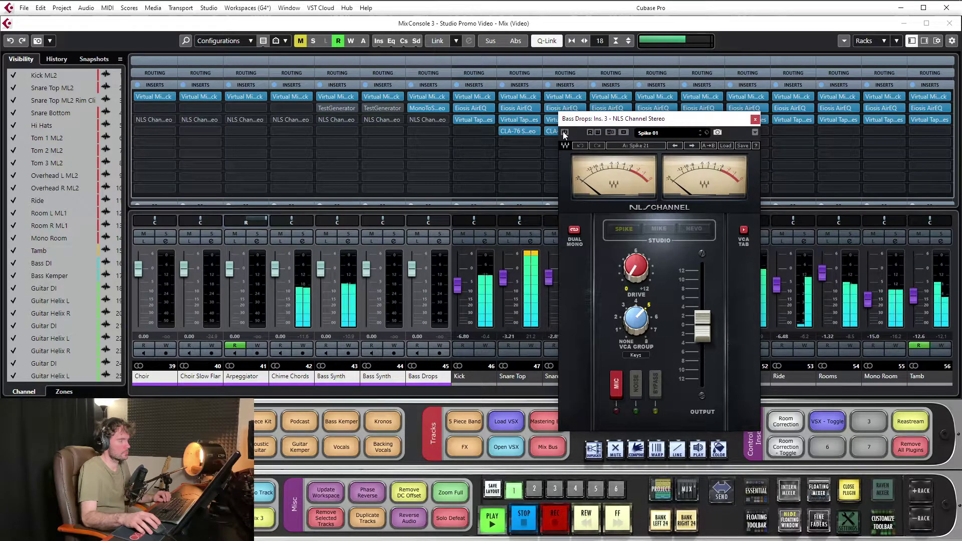
click(565, 133)
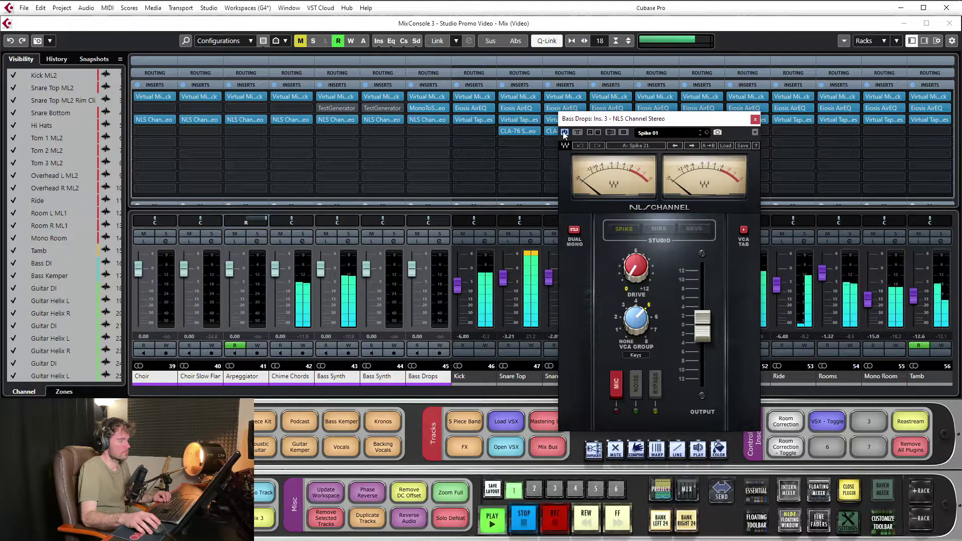
key(space)
Release the temporary Q-Link and close the NLS Channel window of Bass Drops
drag(651, 121, 517, 116)
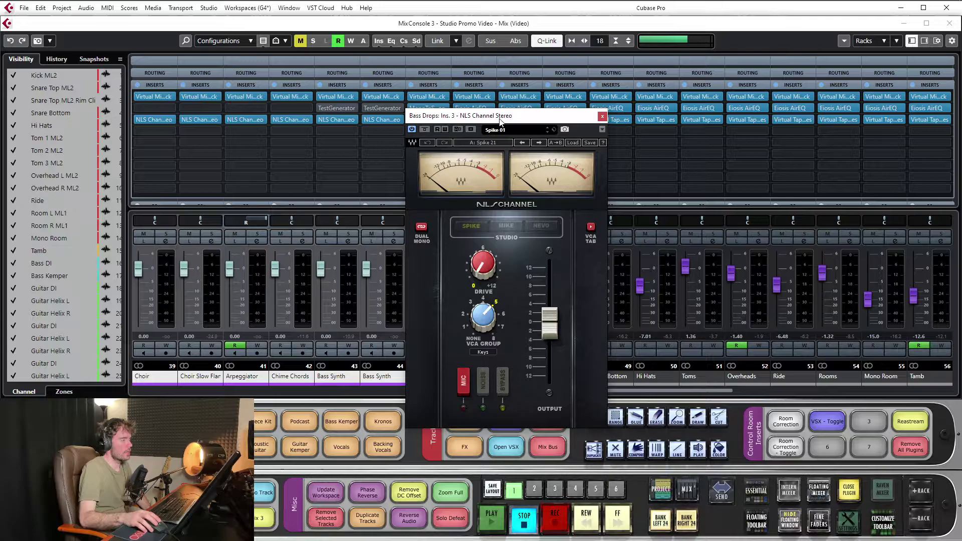
drag(500, 118, 509, 92)
click(598, 72)
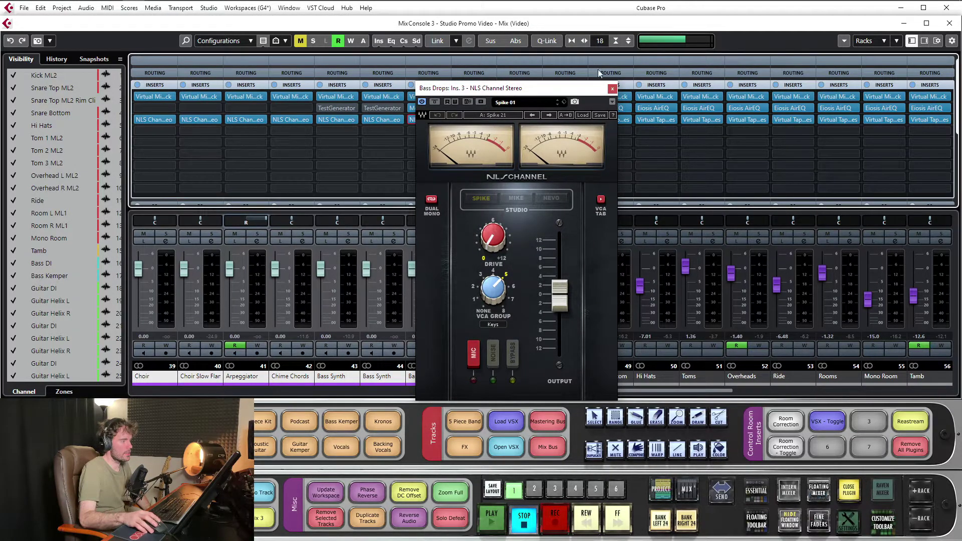
click(612, 88)
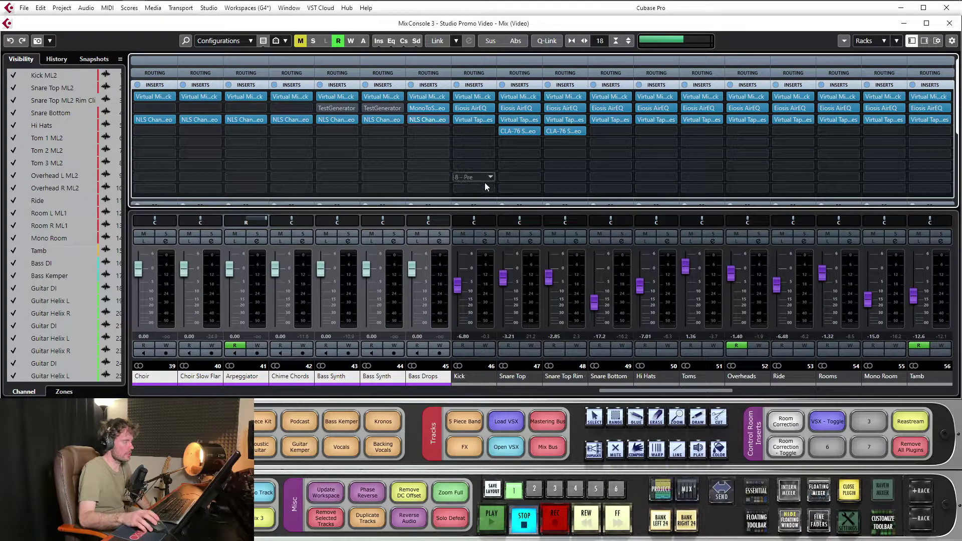